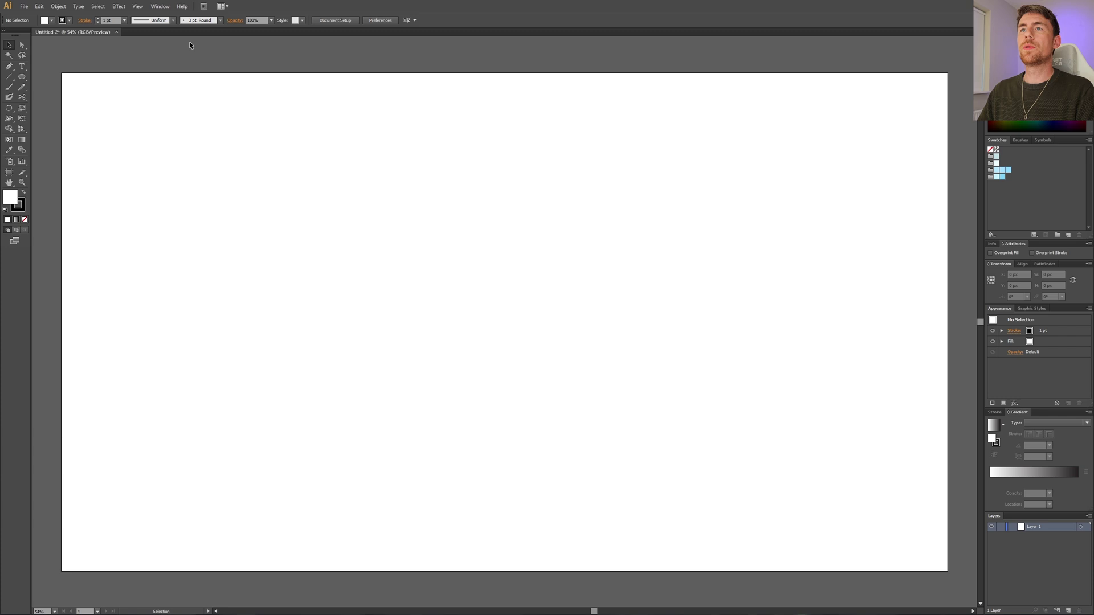
Turn off aligning new objects to the pixel grid in the Transform options.
{"action": "left_click", "coordinate": [160, 6]}
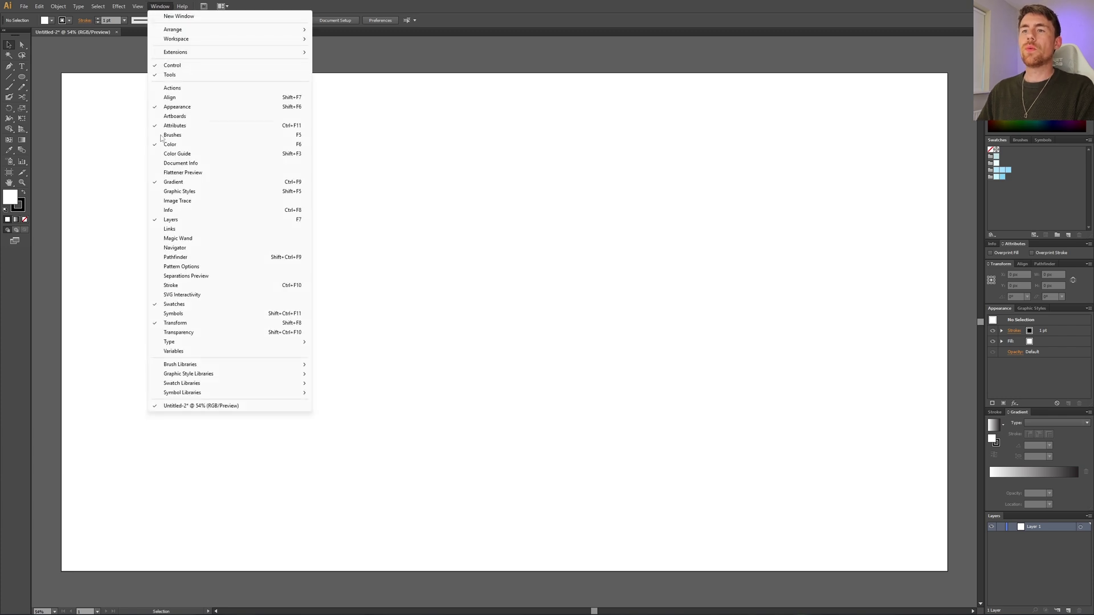
{"action": "left_click", "coordinate": [183, 324]}
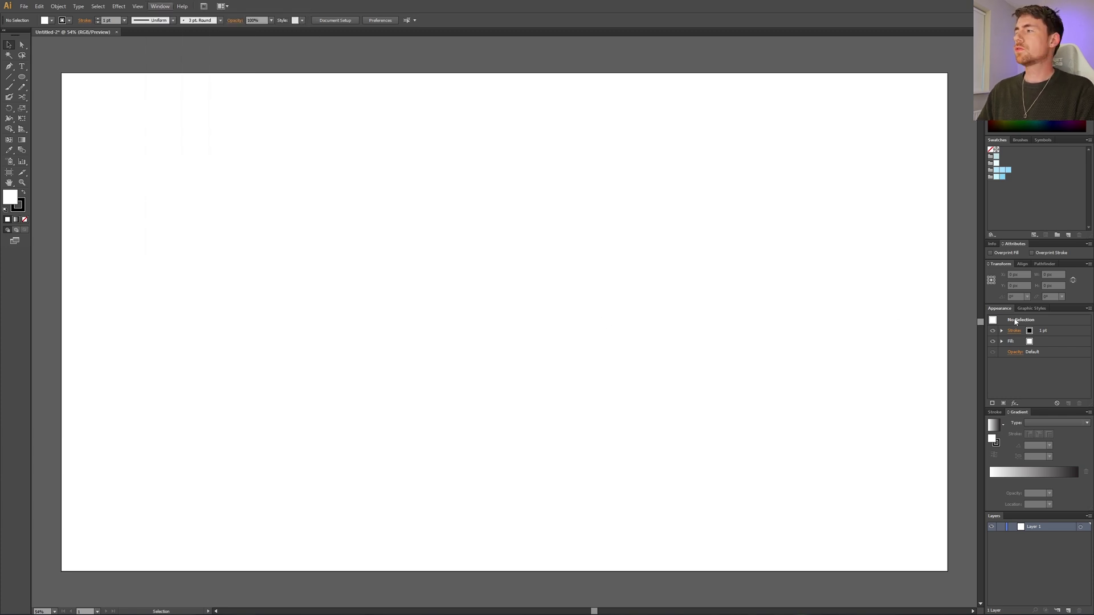
{"action": "left_click", "coordinate": [1088, 265]}
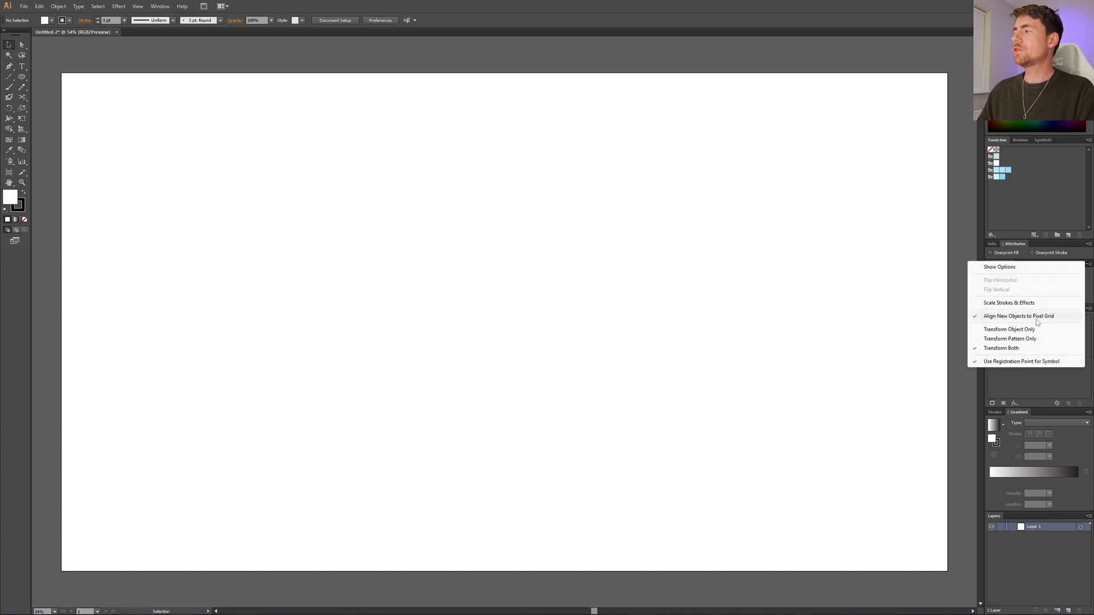
{"action": "left_click", "coordinate": [979, 317]}
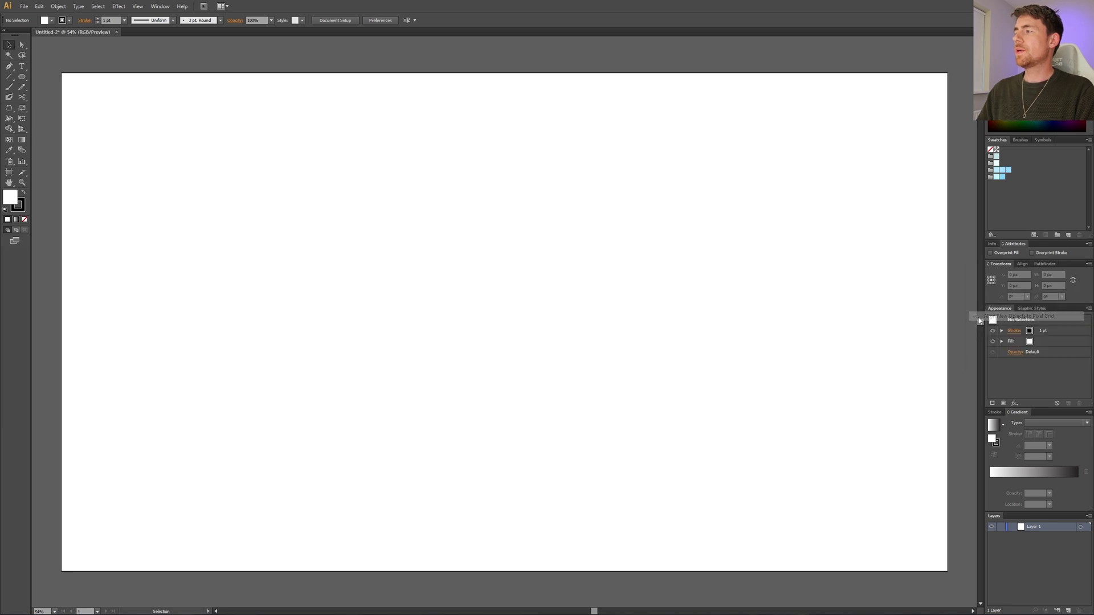
{"action": "left_click", "coordinate": [1088, 264]}
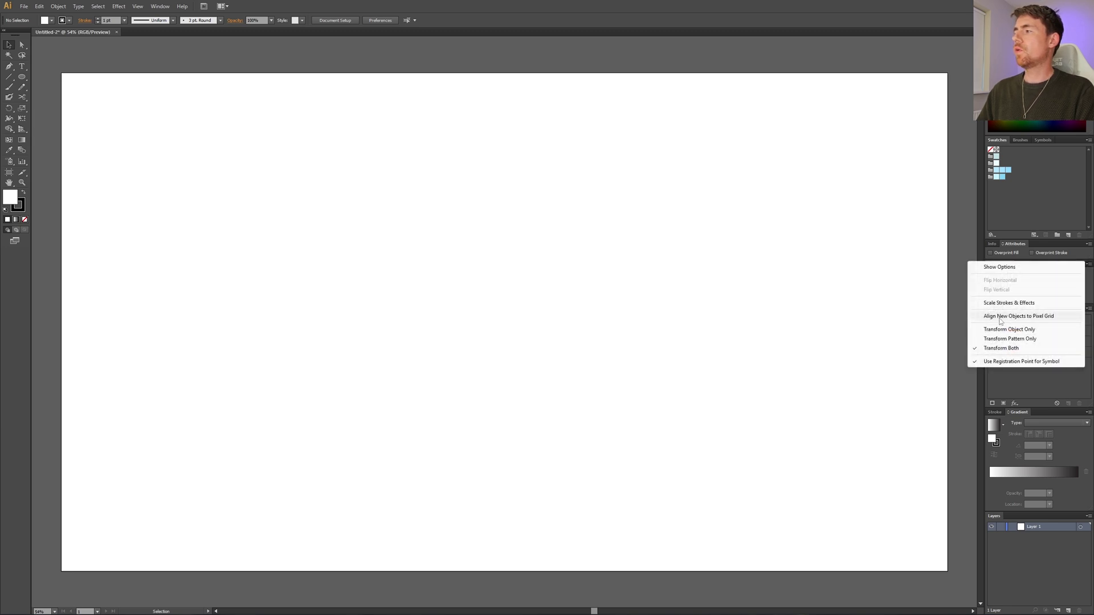
{"action": "left_click", "coordinate": [796, 316]}
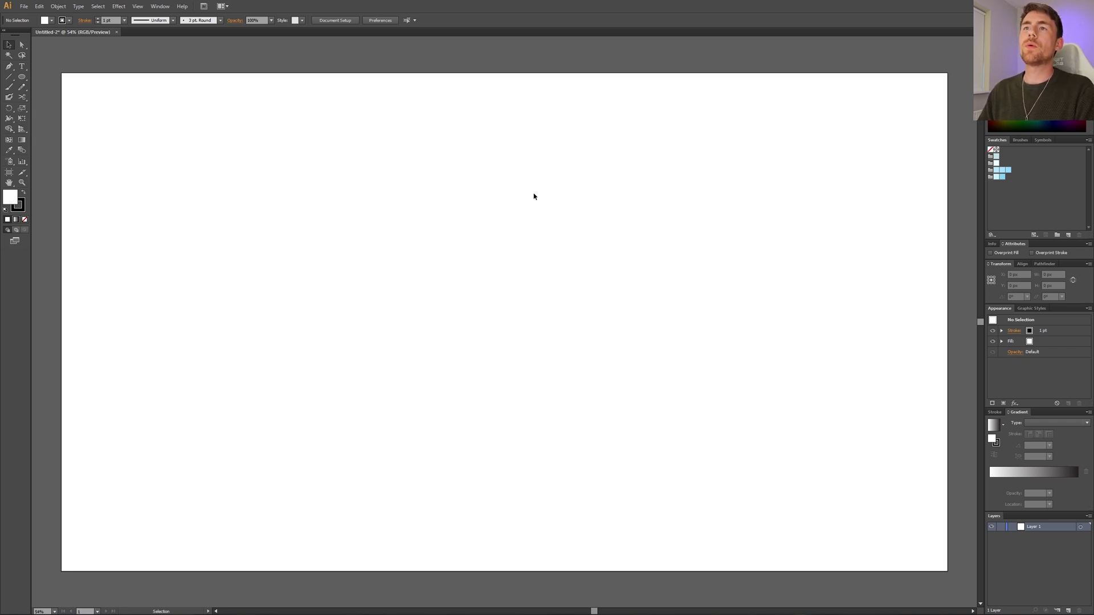
Show the document grid and enable Snap to Grid.
{"action": "left_click", "coordinate": [137, 6]}
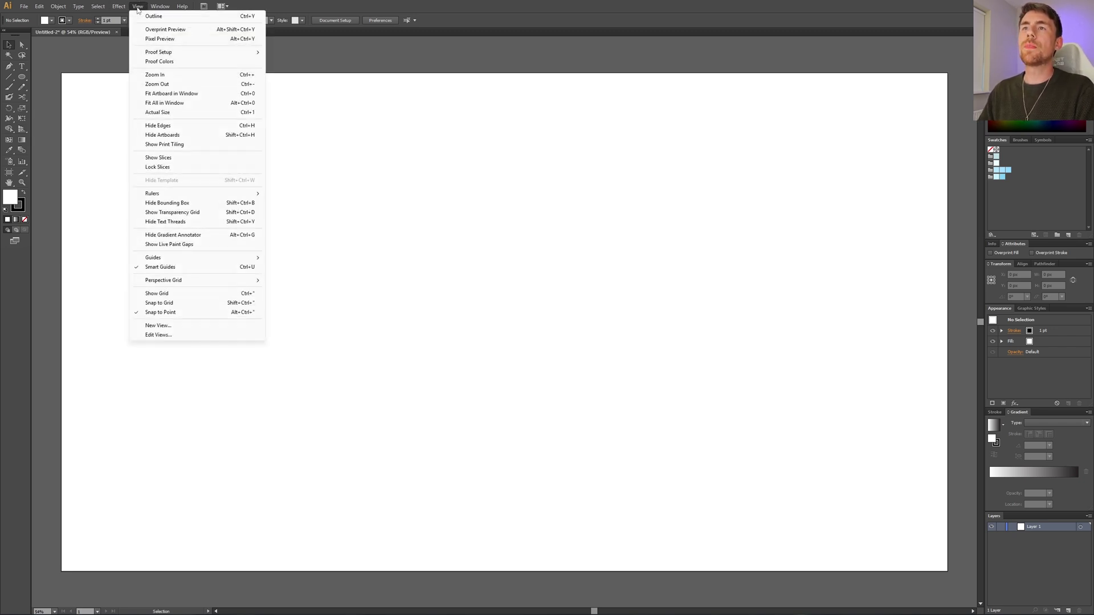
{"action": "left_click", "coordinate": [163, 294]}
{"action": "left_click", "coordinate": [137, 6]}
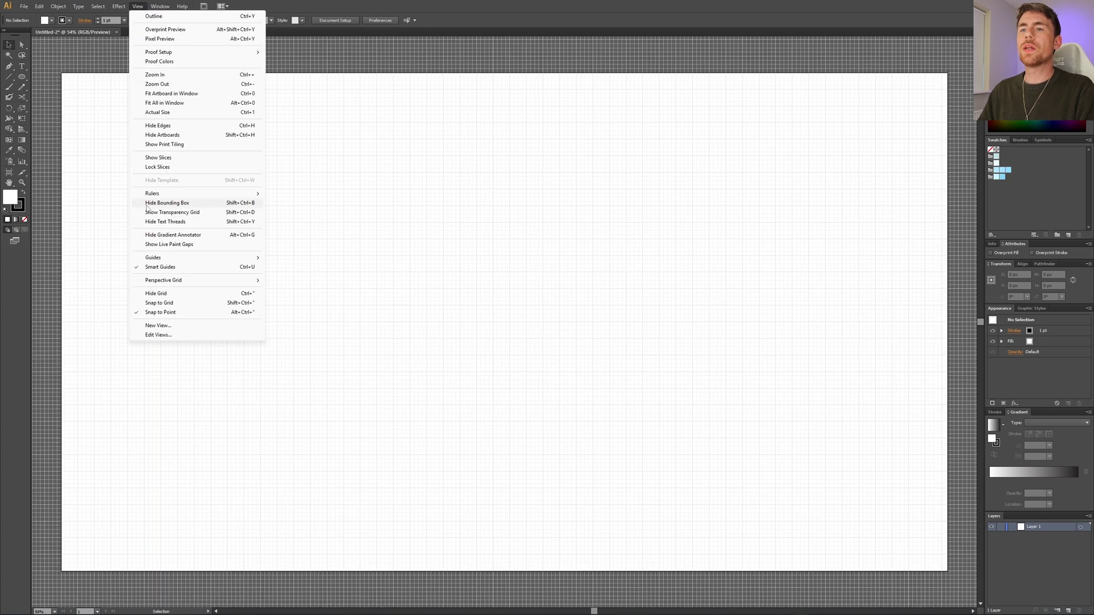
{"action": "left_click", "coordinate": [163, 303]}
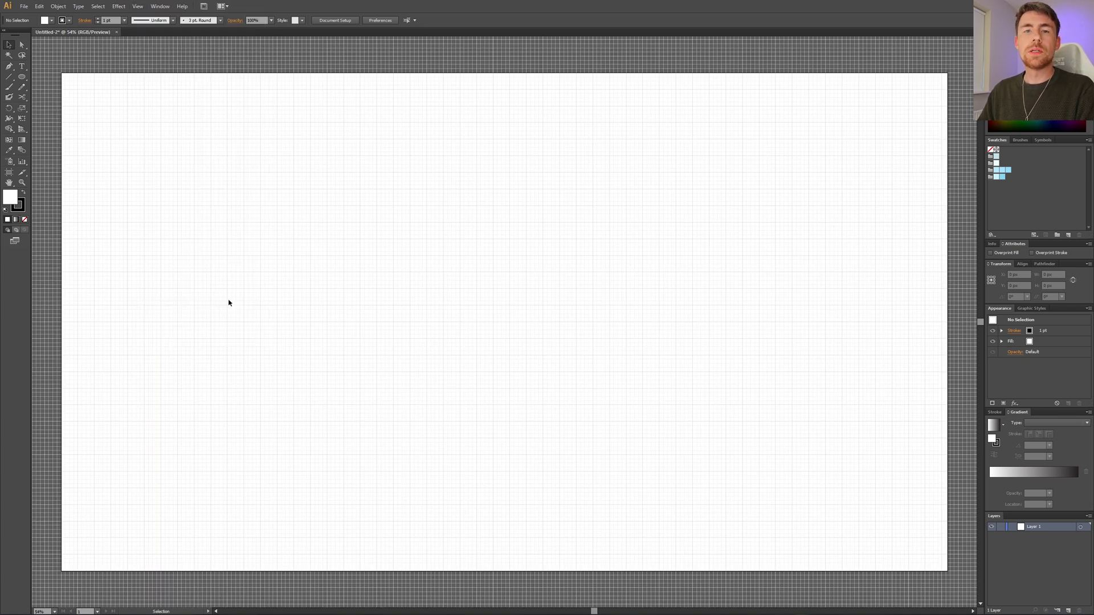
Draw a flat horizontal ellipse 288 px wide and 72 px high near the middle of the artboard as the glass rim.
{"action": "left_click", "coordinate": [22, 183]}
{"action": "left_click_drag", "start_coordinate": [291, 192], "coordinate": [664, 424]}
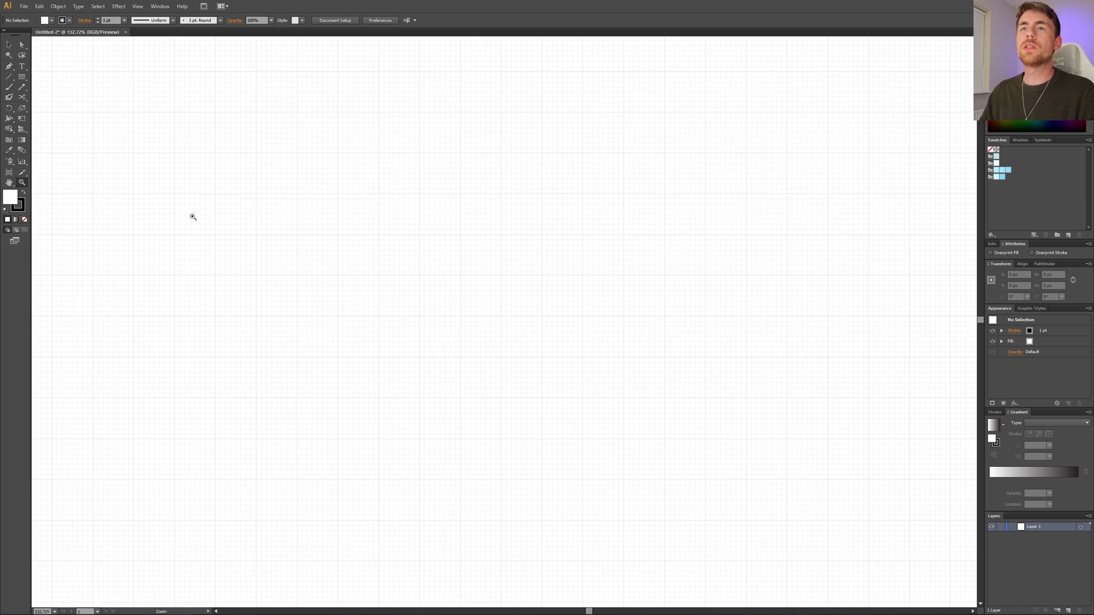
{"action": "left_click_drag", "start_coordinate": [21, 77], "coordinate": [63, 99]}
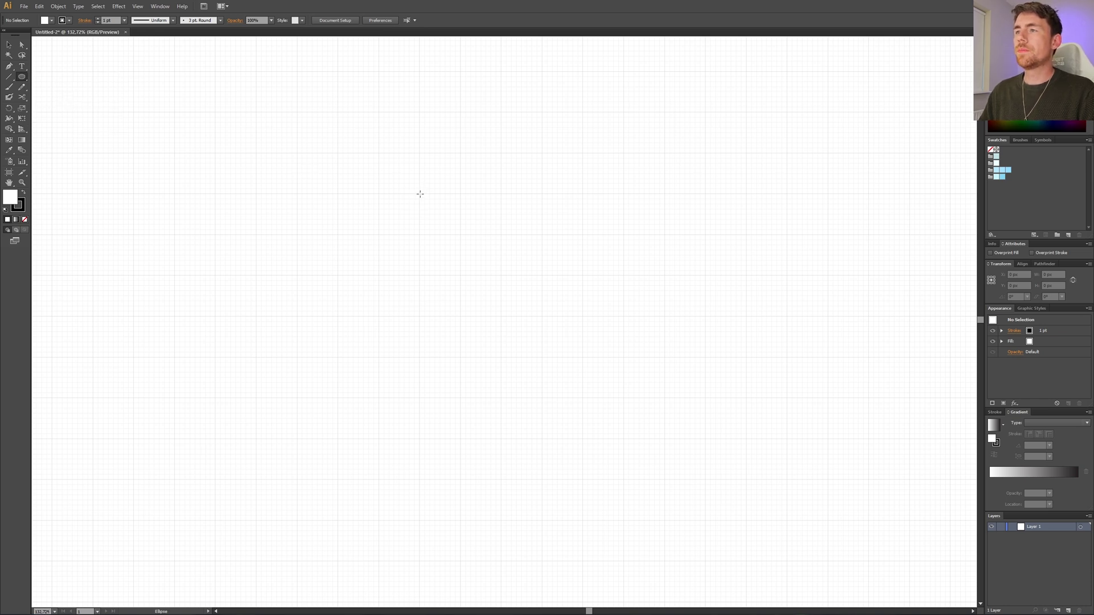
{"action": "left_click_drag", "start_coordinate": [420, 193], "coordinate": [581, 234]}
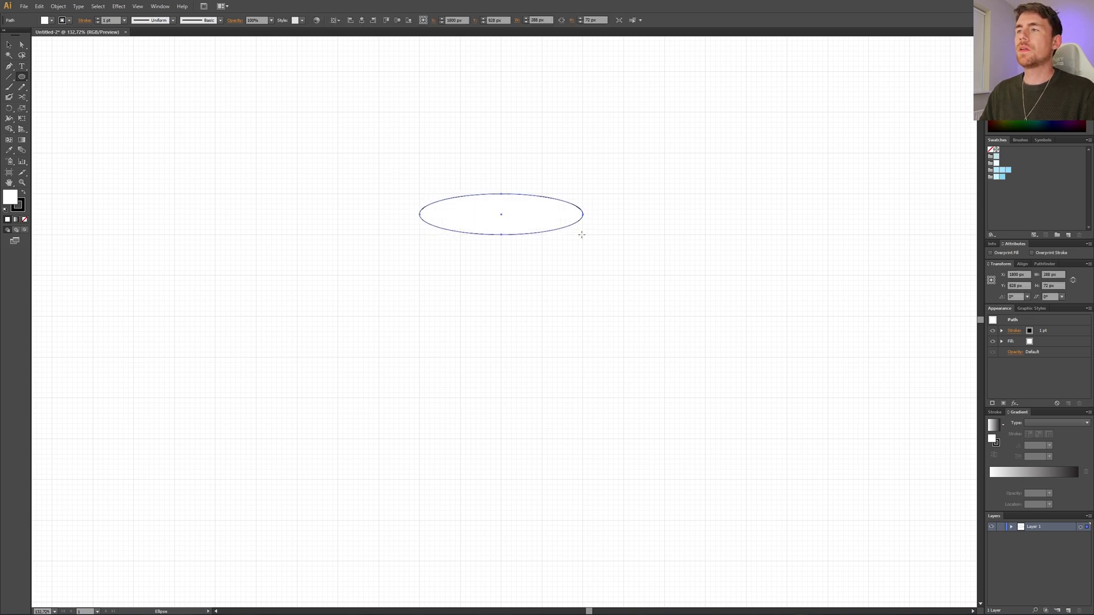
Duplicate the rim ellipse 288 px straight down and narrow the copy symmetrically to 216 px wide for the glass base.
{"action": "left_click", "coordinate": [8, 45]}
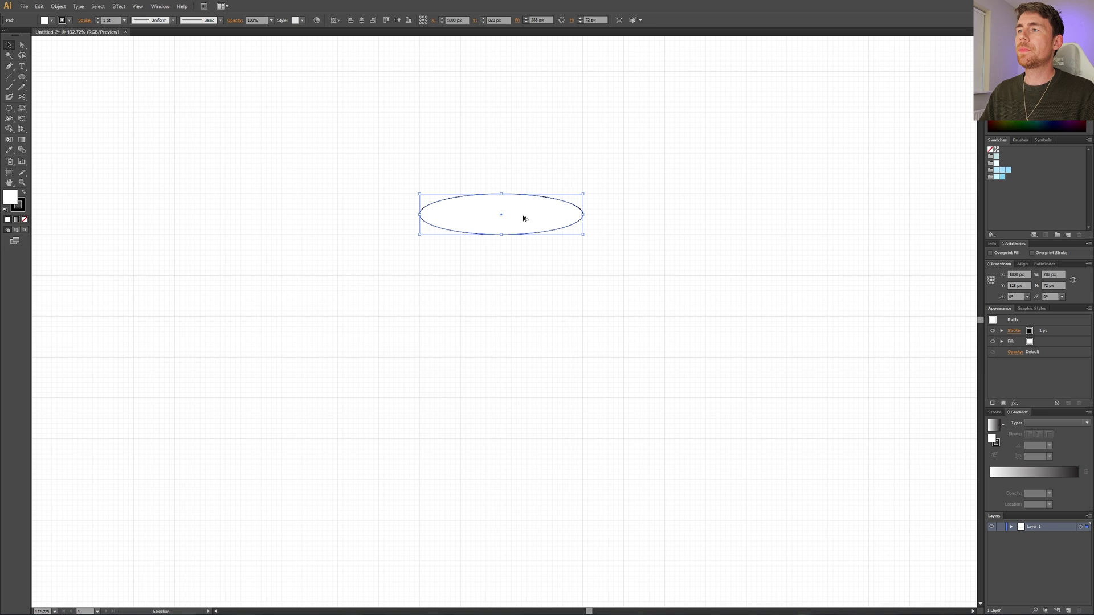
{"action": "left_click_drag", "start_coordinate": [525, 213], "coordinate": [523, 377]}
{"action": "key", "text": "shift"}
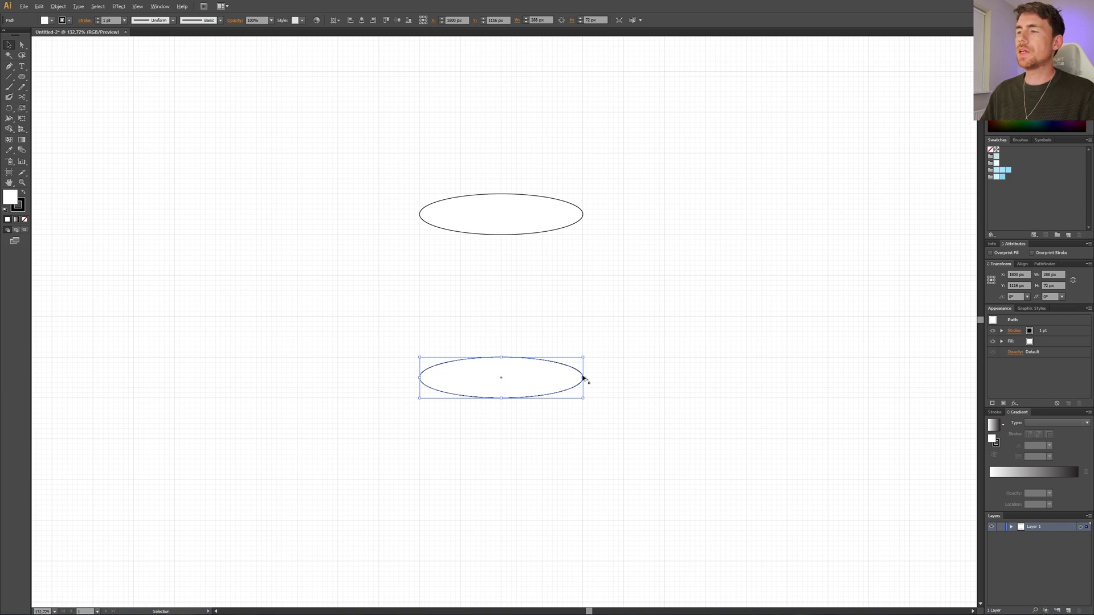
{"action": "left_click_drag", "start_coordinate": [582, 377], "coordinate": [562, 379]}
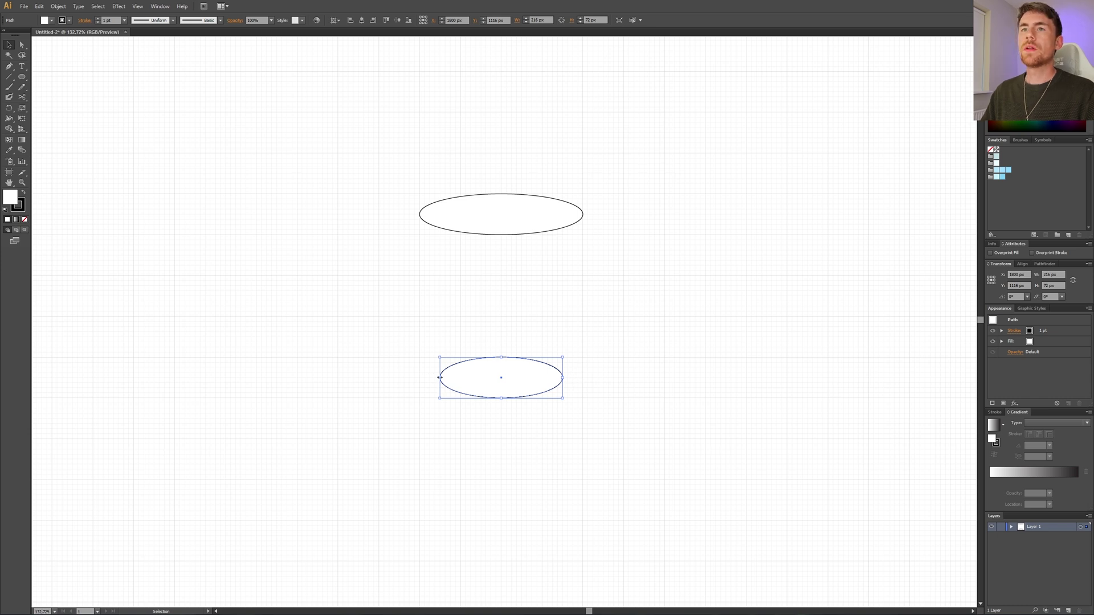
Draw two straight lines joining the outer side points of the rim ellipse to those of the base ellipse.
{"action": "left_click", "coordinate": [9, 80]}
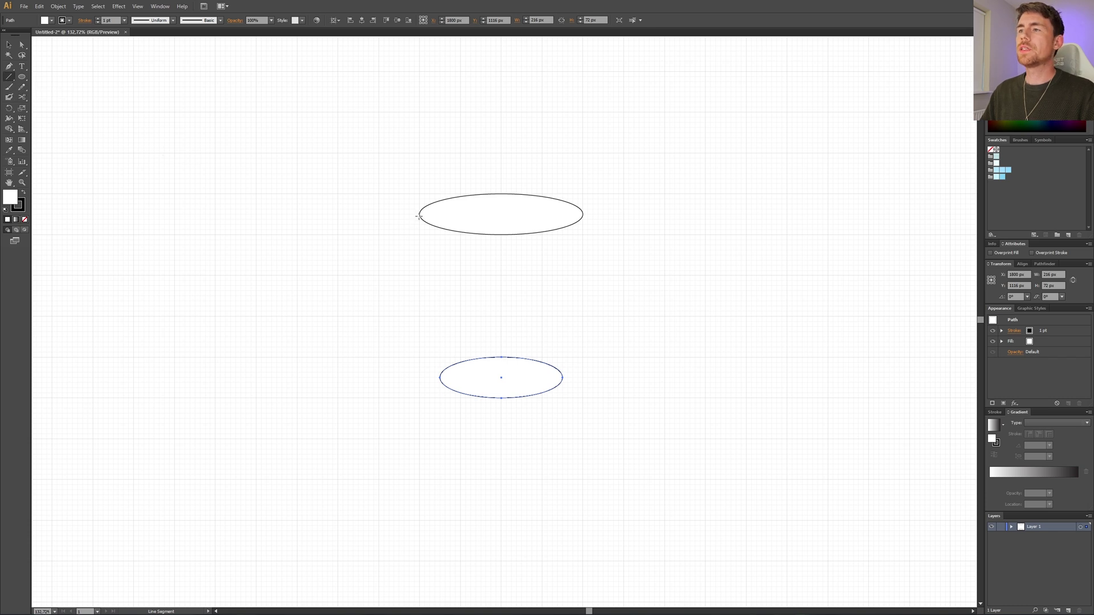
{"action": "left_click_drag", "start_coordinate": [419, 215], "coordinate": [440, 378]}
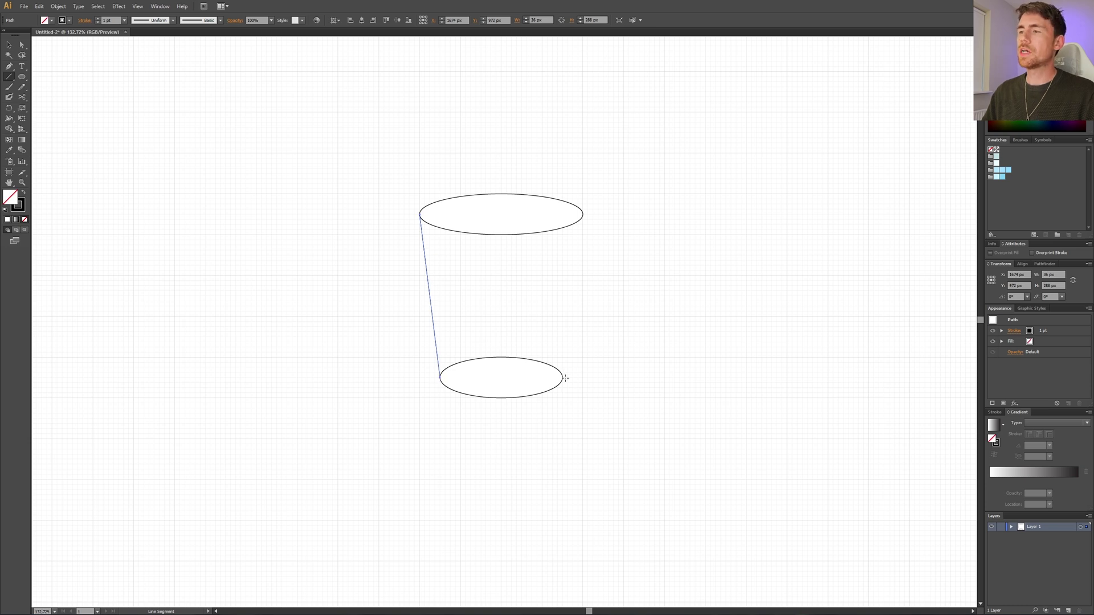
{"action": "left_click_drag", "start_coordinate": [563, 377], "coordinate": [582, 214]}
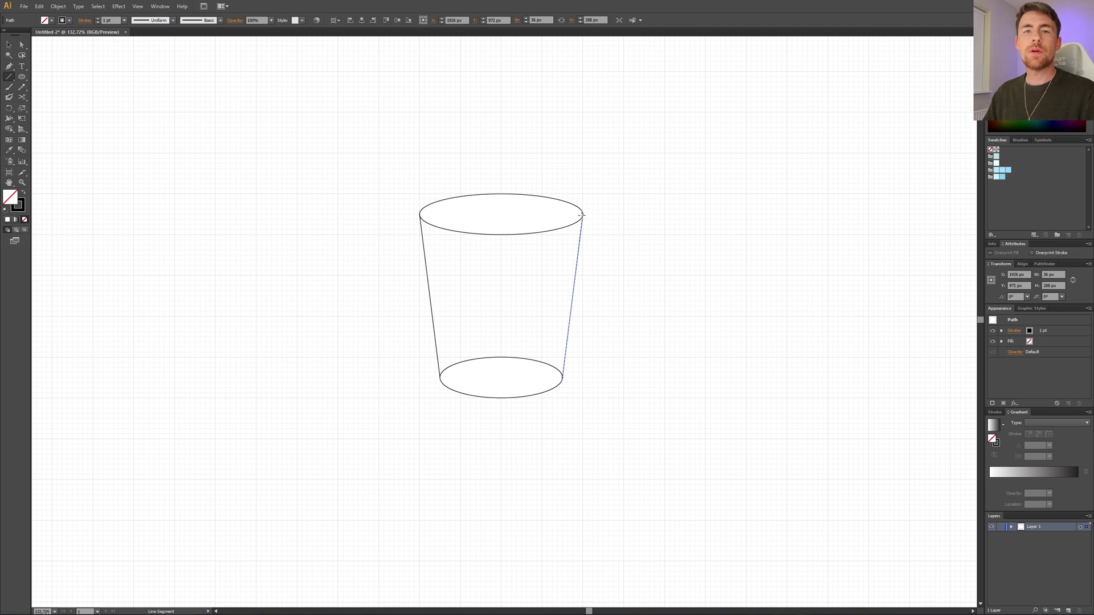
Remove the fill from all parts of the glass and set their stroke weight to 5 pt.
{"action": "key", "text": "v"}
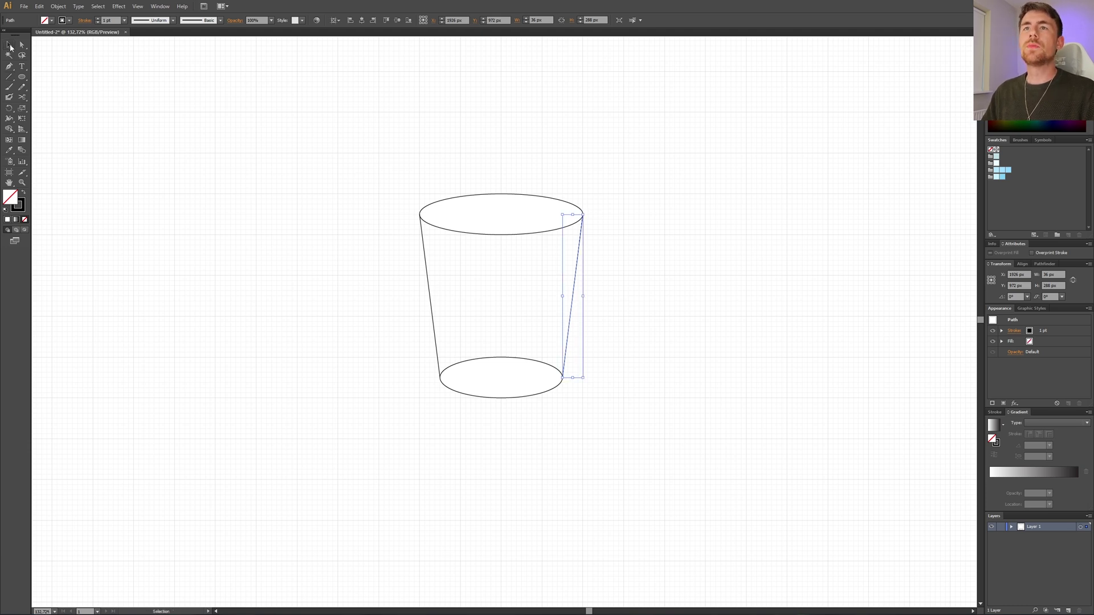
{"action": "left_click_drag", "start_coordinate": [355, 149], "coordinate": [678, 442]}
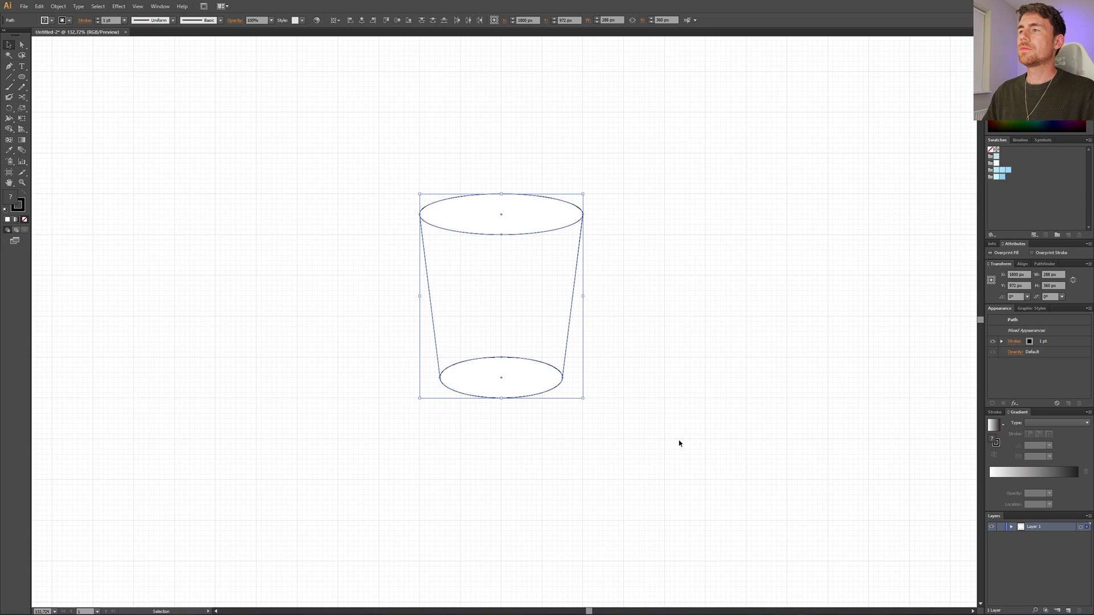
{"action": "left_click", "coordinate": [9, 199]}
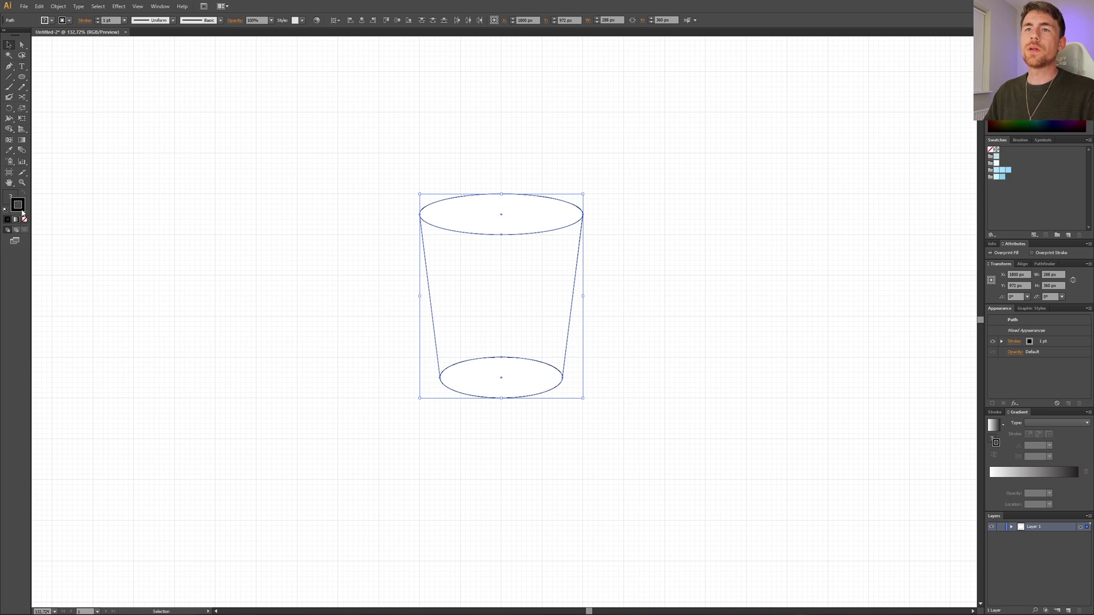
{"action": "left_click", "coordinate": [10, 197]}
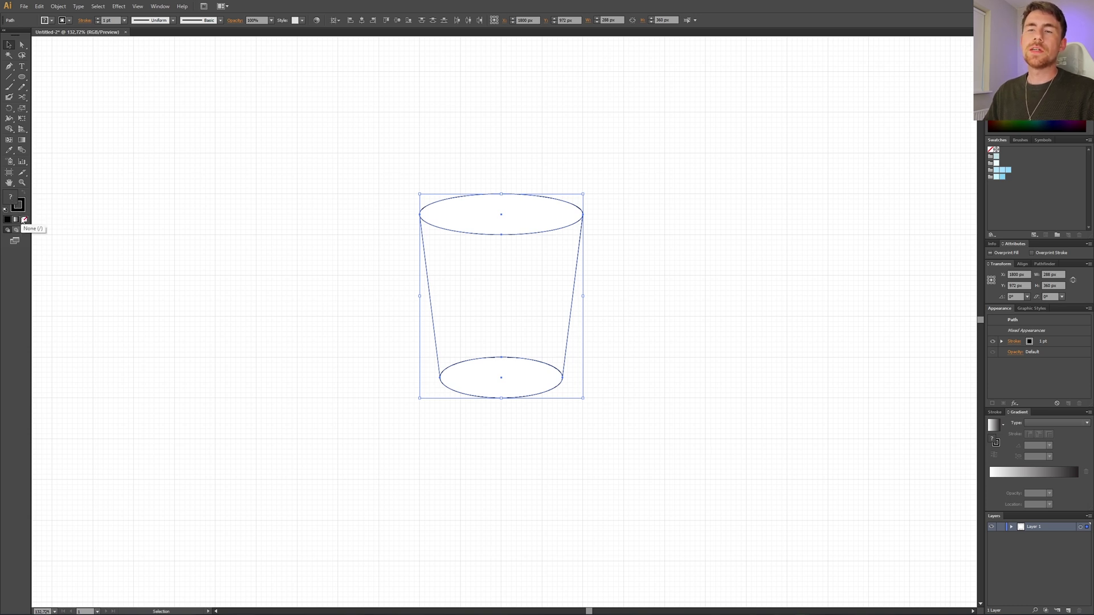
{"action": "left_click", "coordinate": [24, 221]}
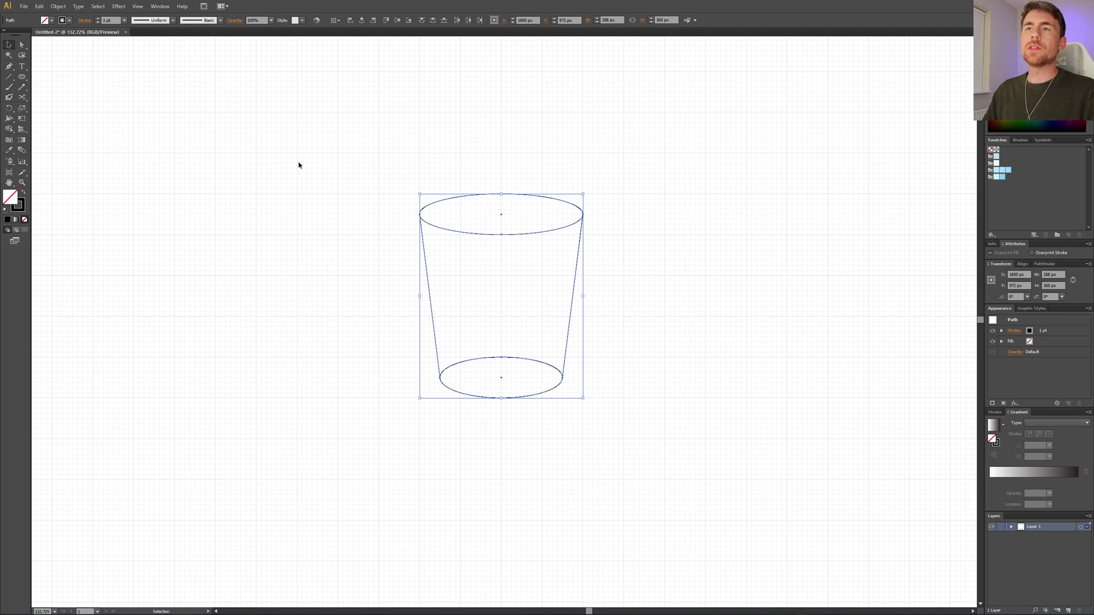
{"action": "left_click", "coordinate": [124, 20]}
{"action": "left_click", "coordinate": [139, 98]}
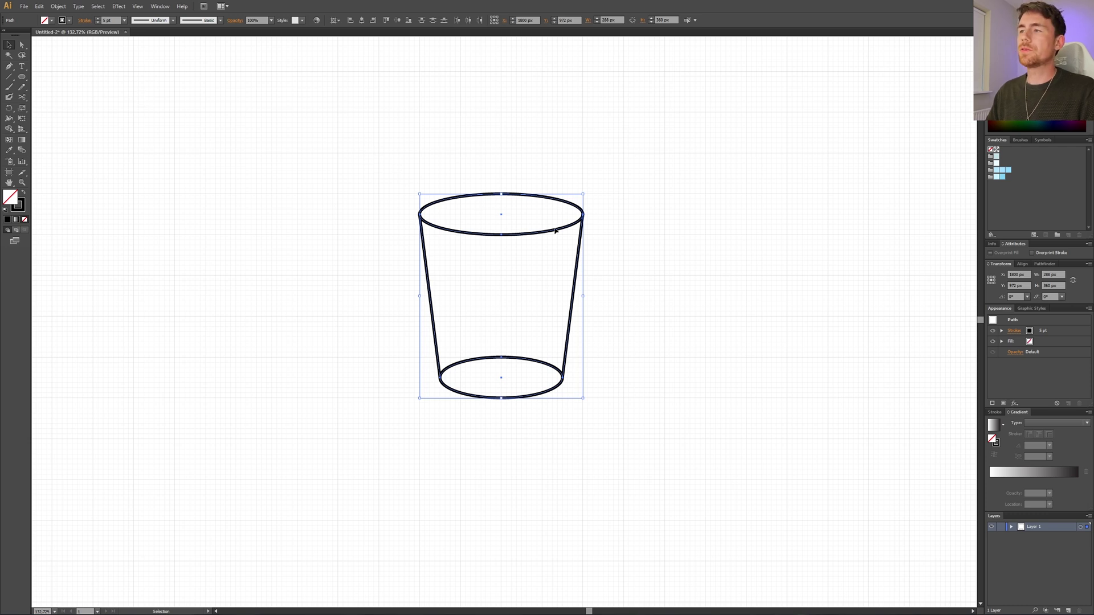
{"action": "left_click", "coordinate": [621, 258]}
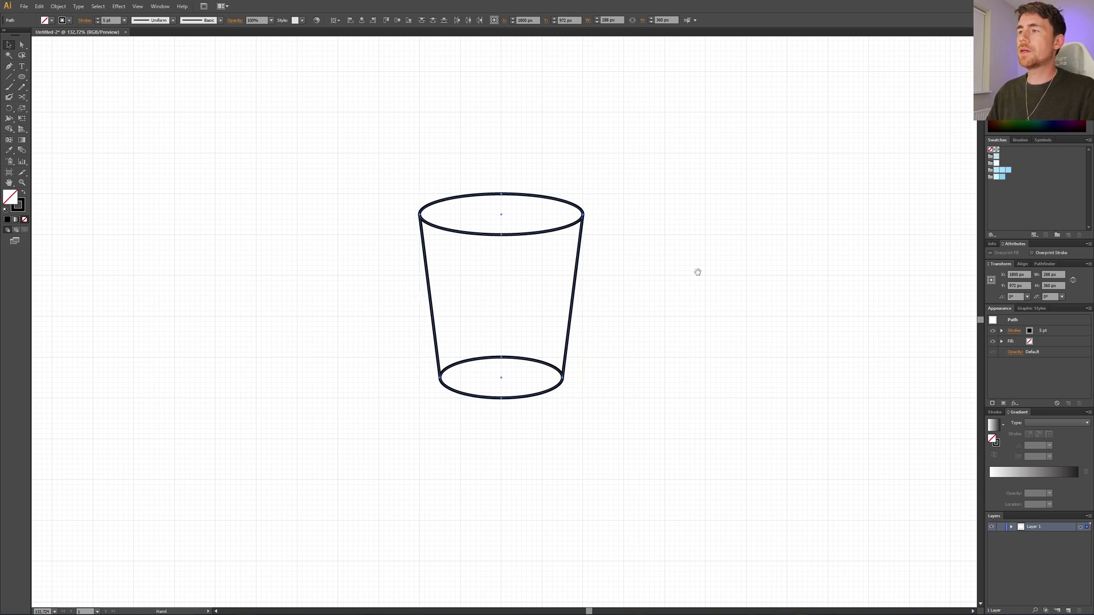
Duplicate the whole glass twice to the right at 360 px spacing, making an aligned row of three glasses.
{"action": "left_click_drag", "start_coordinate": [740, 277], "coordinate": [481, 293]}
{"action": "left_click_drag", "start_coordinate": [86, 148], "coordinate": [380, 454]}
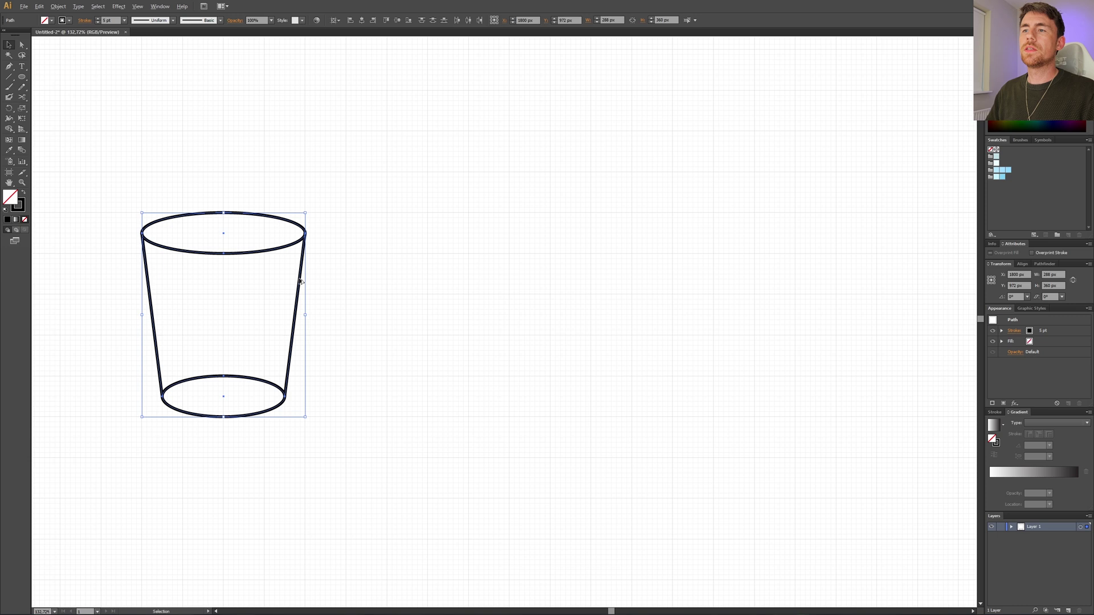
{"action": "left_click_drag", "start_coordinate": [299, 280], "coordinate": [507, 281]}
{"action": "left_click", "coordinate": [551, 288]}
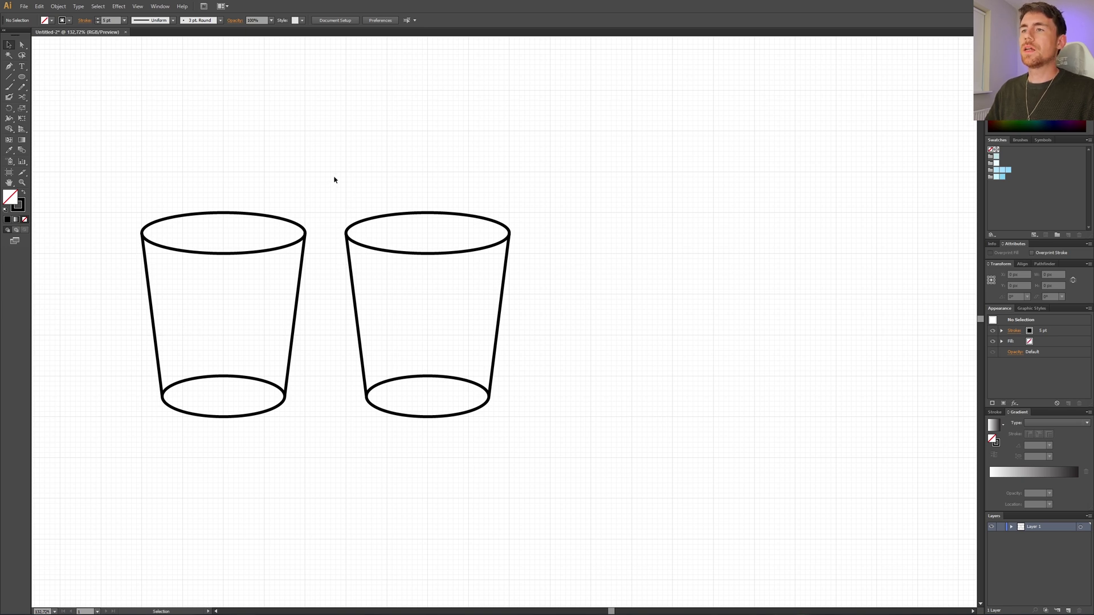
{"action": "left_click_drag", "start_coordinate": [335, 178], "coordinate": [565, 441]}
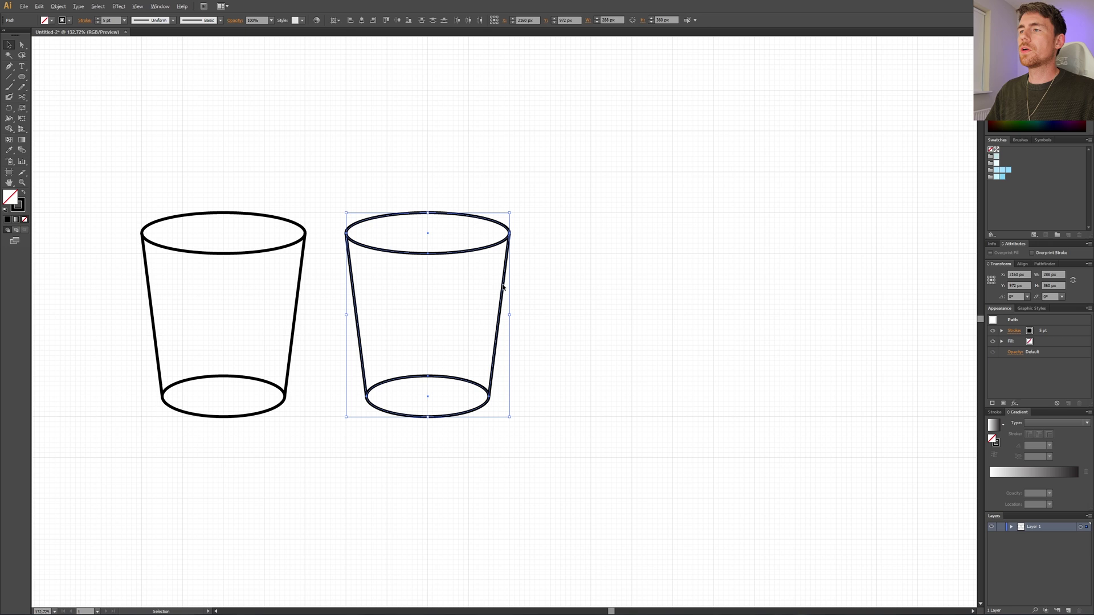
{"action": "left_click_drag", "start_coordinate": [505, 291], "coordinate": [709, 303]}
{"action": "left_click", "coordinate": [735, 286]}
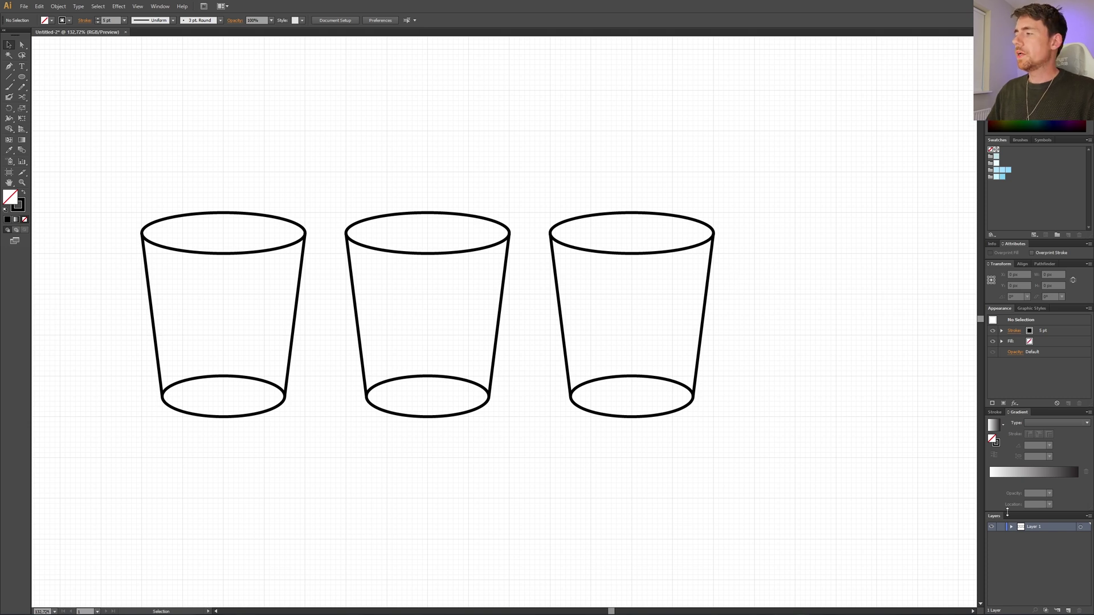
Rename the layer holding the glass outlines as Glass Stroke.
{"action": "double_click", "coordinate": [1033, 526]}
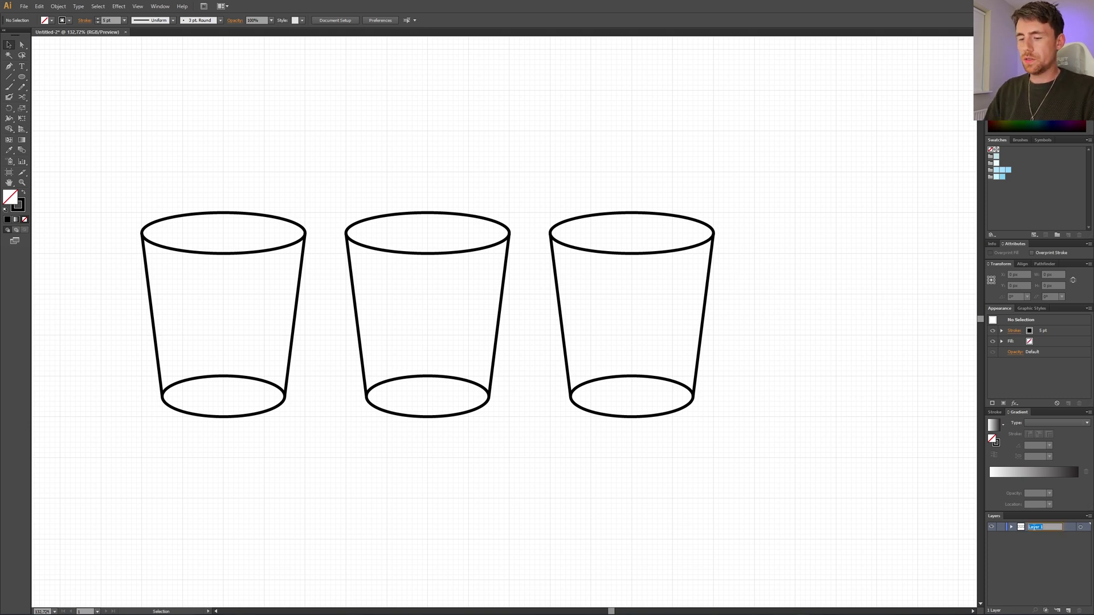
{"action": "type", "text": "Glass Stro"}
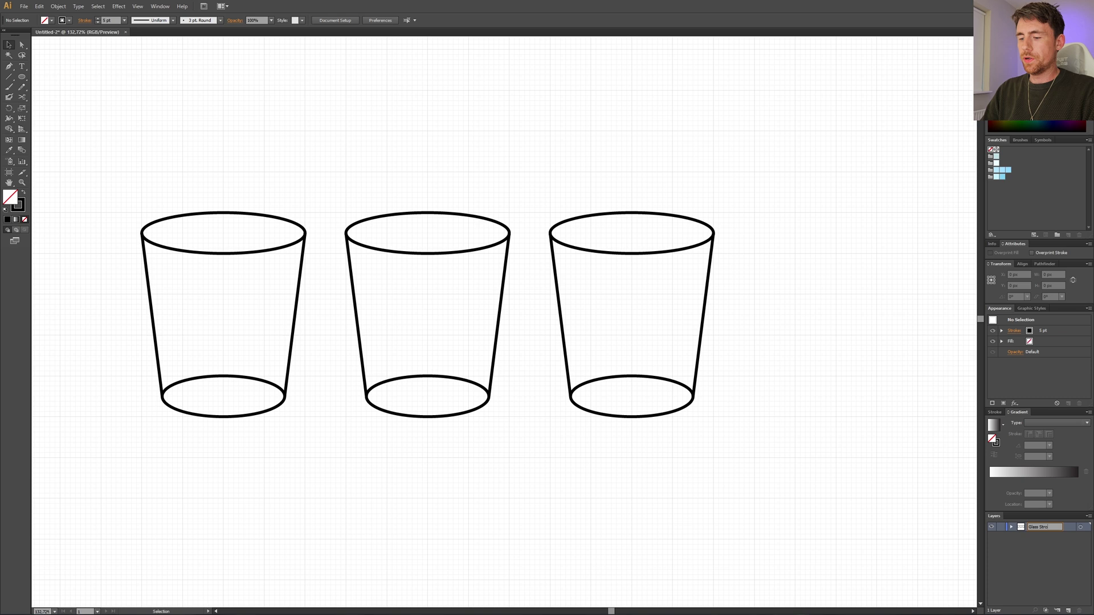
{"action": "type", "text": "ke"}
{"action": "key", "text": "Return"}
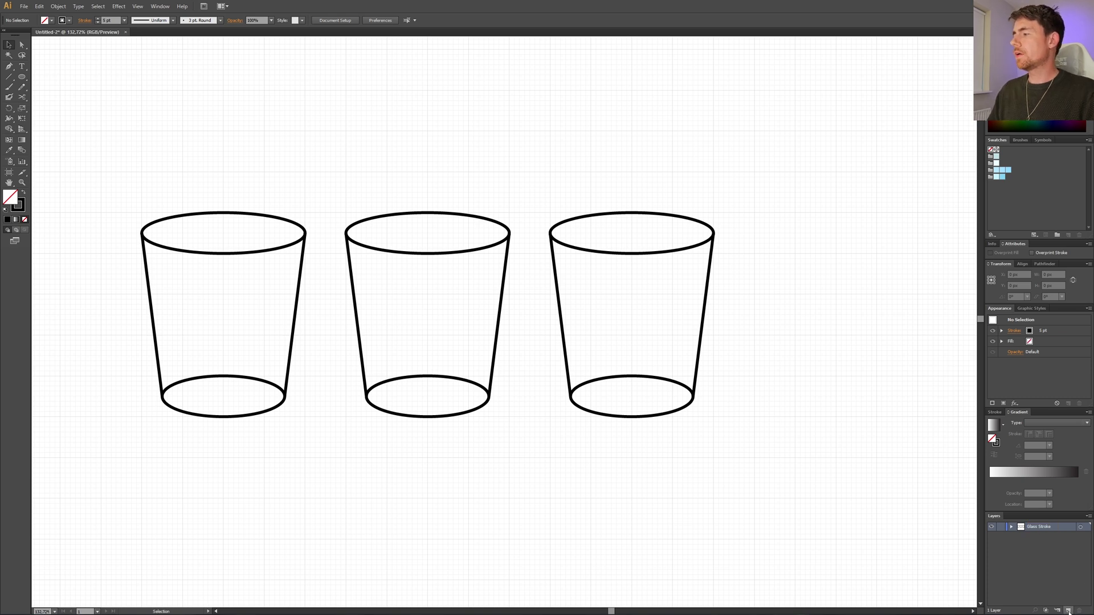
Add a new layer above the outlines and name it Glass Color.
{"action": "left_click", "coordinate": [1068, 610]}
{"action": "double_click", "coordinate": [1037, 526]}
{"action": "type", "text": "Glass Color"}
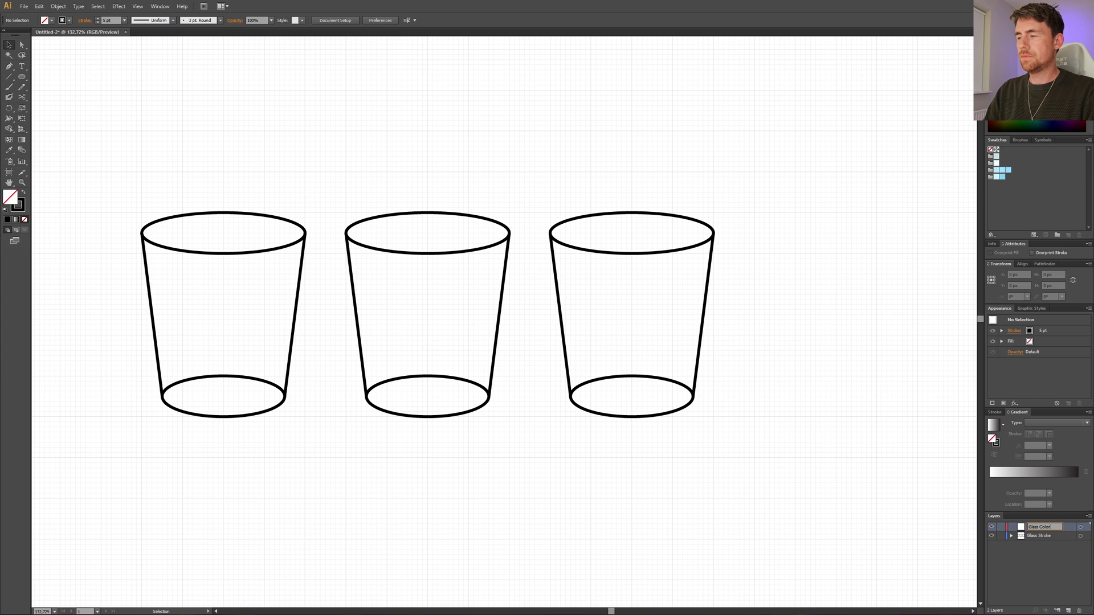
{"action": "key", "text": "Return"}
Add a new layer named Water and move the Glass Stroke layer to the top of the layer stack.
{"action": "left_click", "coordinate": [1068, 610]}
{"action": "double_click", "coordinate": [1037, 527]}
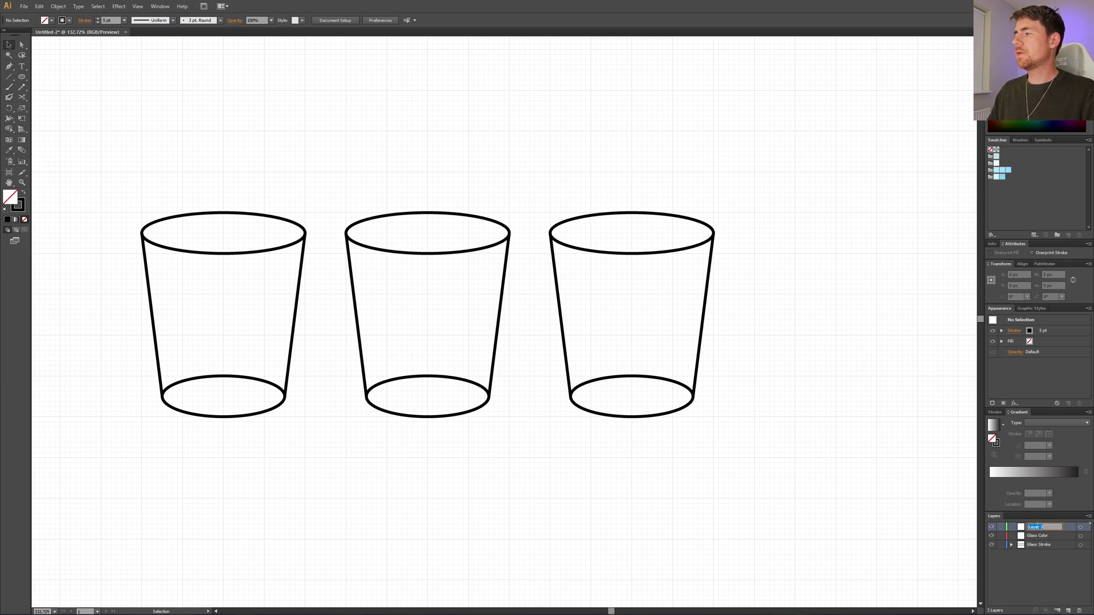
{"action": "type", "text": "Wat"}
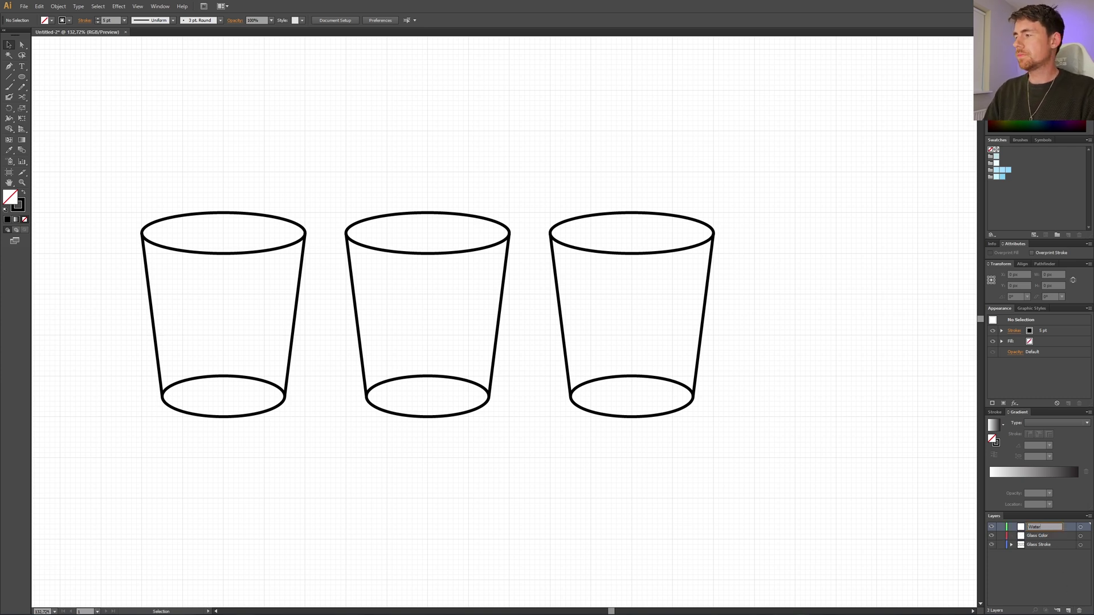
{"action": "type", "text": "er"}
{"action": "key", "text": "Return"}
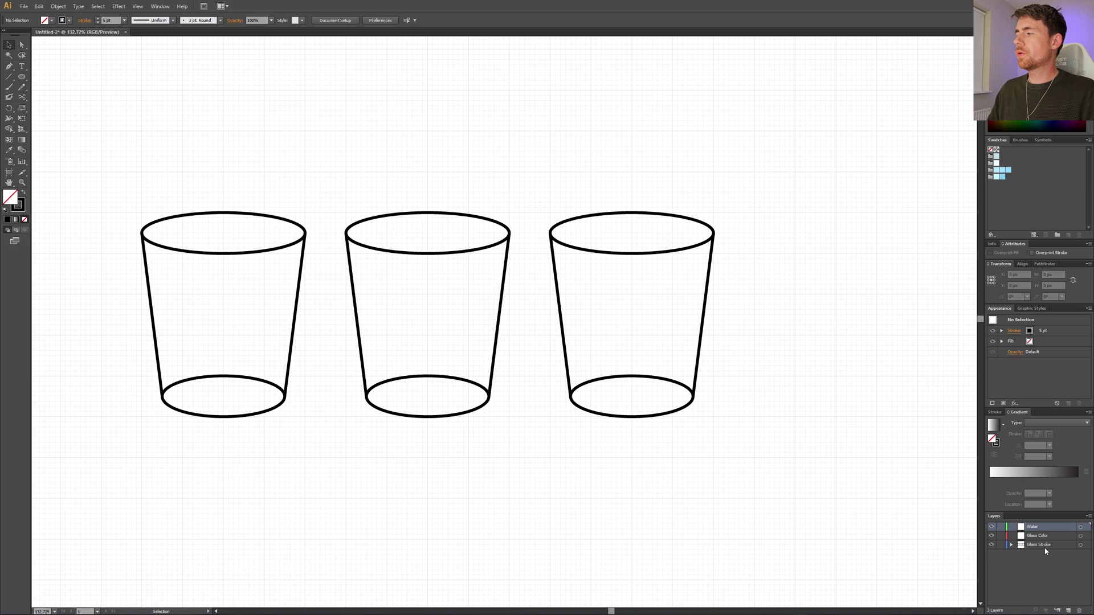
{"action": "left_click", "coordinate": [1044, 547]}
{"action": "left_click_drag", "start_coordinate": [1043, 547], "coordinate": [1044, 525]}
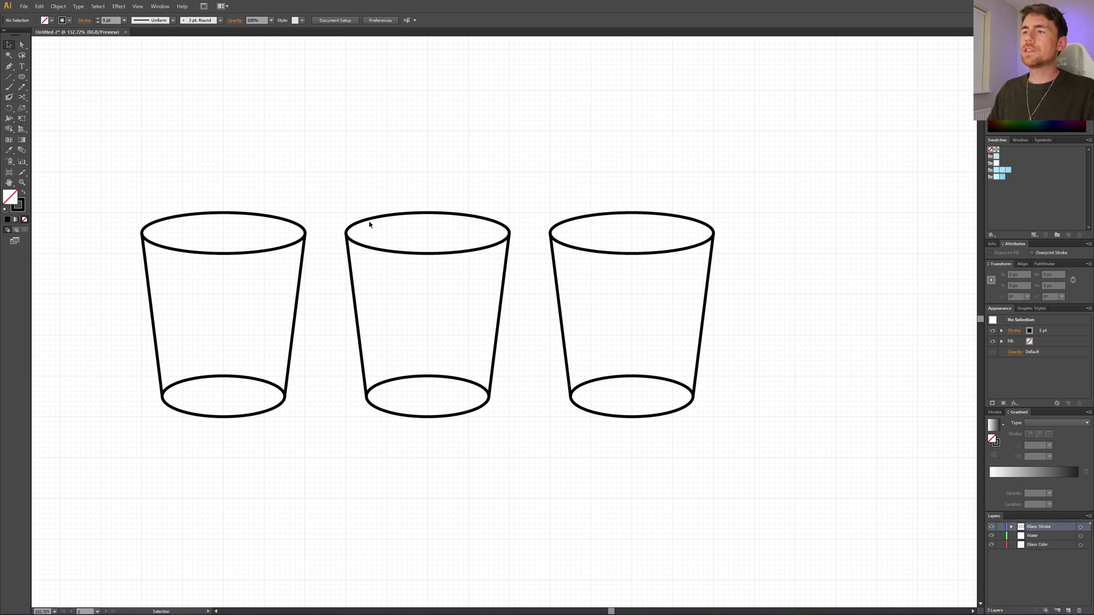
Move the middle glass onto the Water layer and the right glass onto the Glass Color layer.
{"action": "left_click_drag", "start_coordinate": [332, 187], "coordinate": [524, 451]}
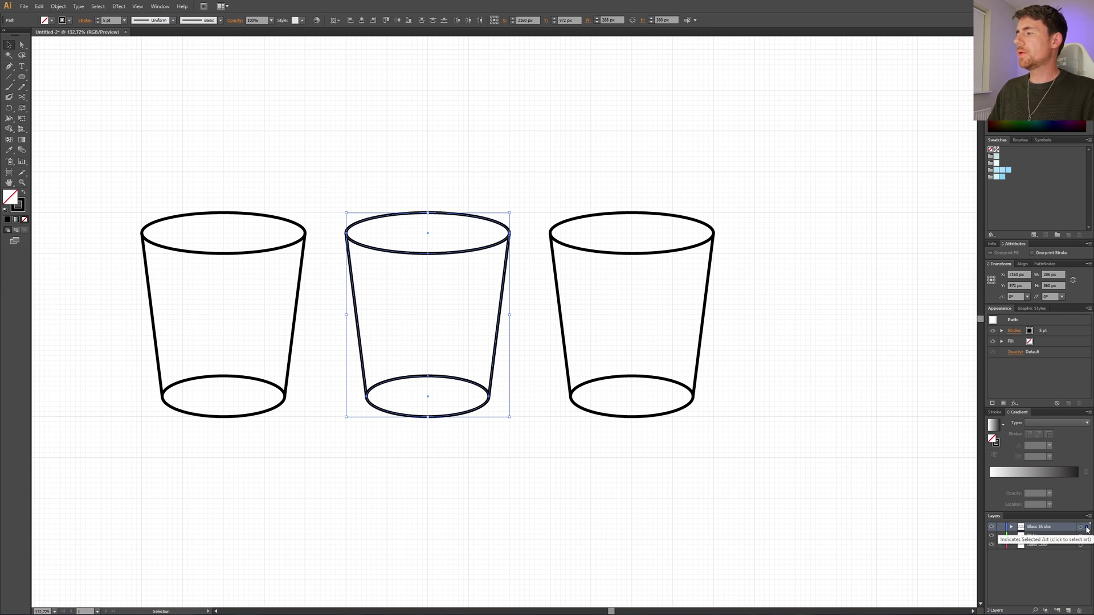
{"action": "left_click_drag", "start_coordinate": [1086, 526], "coordinate": [1087, 538]}
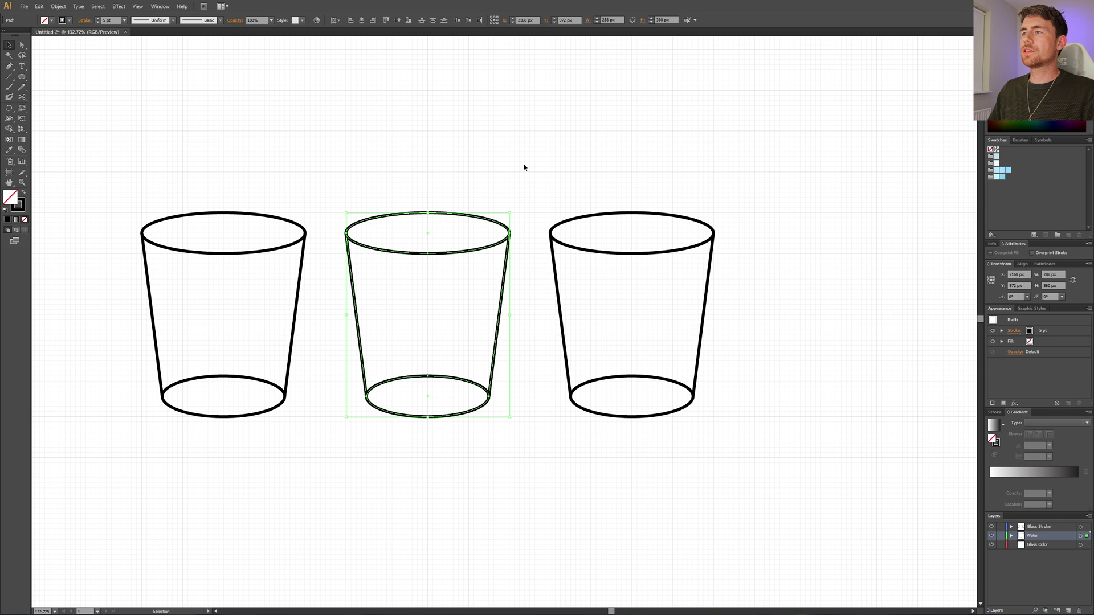
{"action": "left_click_drag", "start_coordinate": [522, 165], "coordinate": [771, 457]}
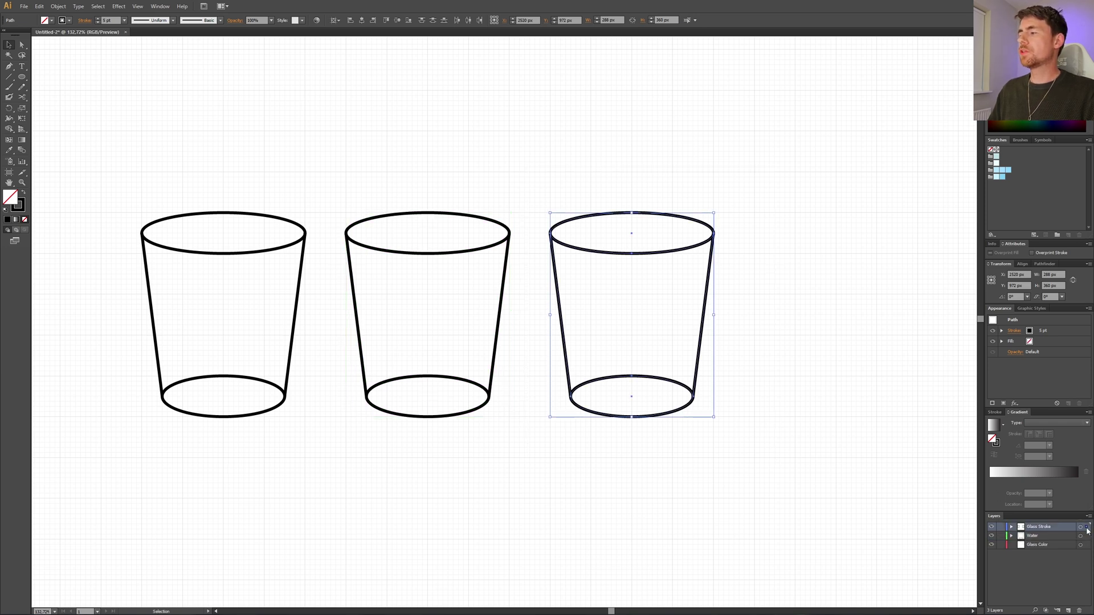
{"action": "left_click_drag", "start_coordinate": [1090, 555], "coordinate": [1087, 548]}
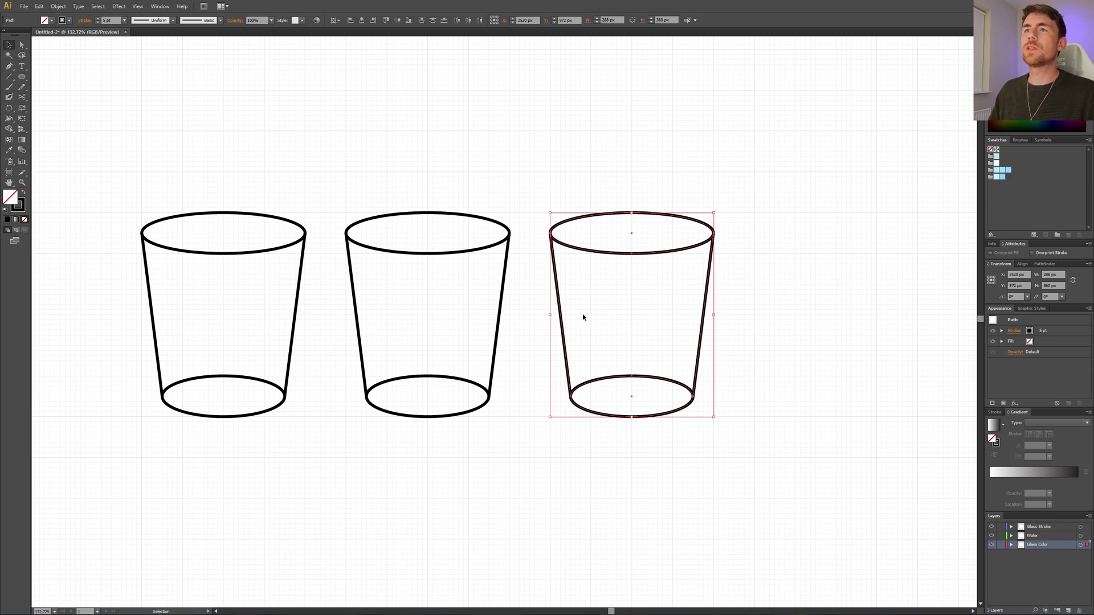
Hide the grid and turn off Snap to Grid.
{"action": "left_click", "coordinate": [136, 6]}
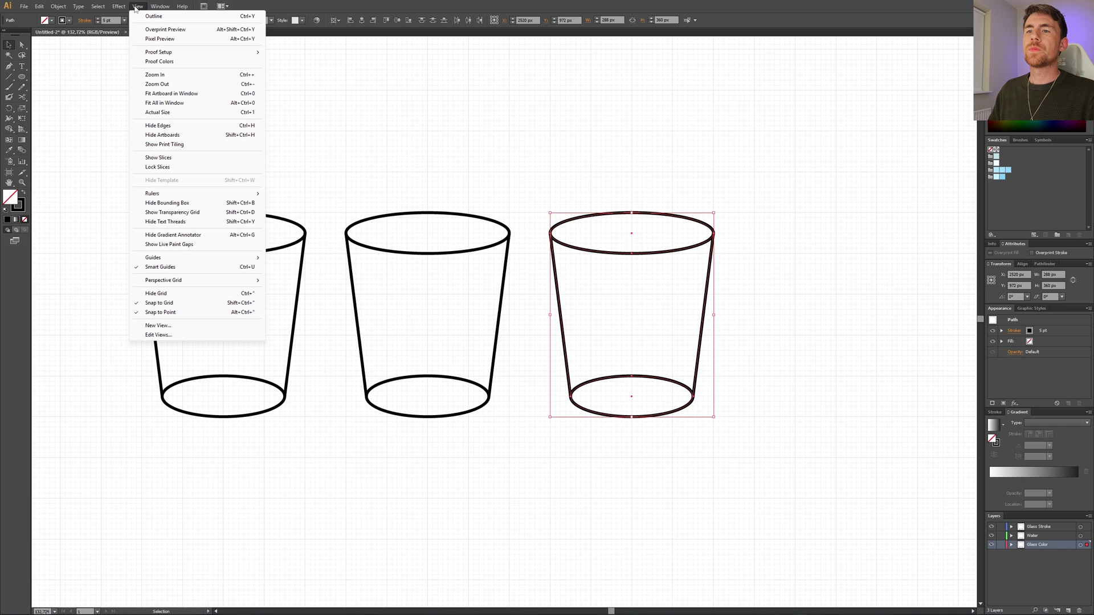
{"action": "left_click", "coordinate": [164, 293]}
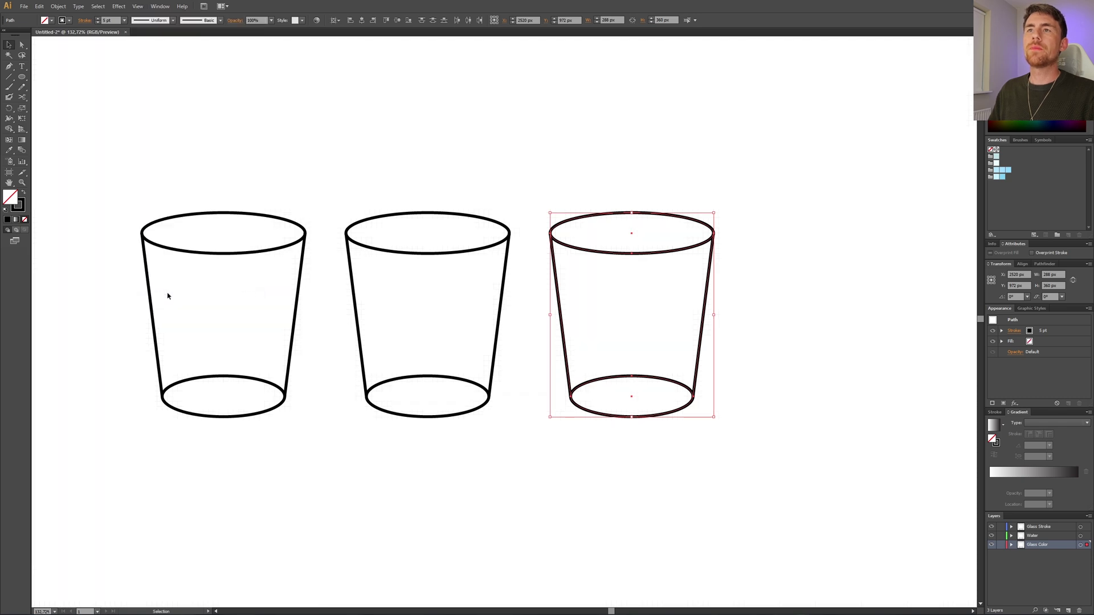
{"action": "left_click", "coordinate": [137, 6]}
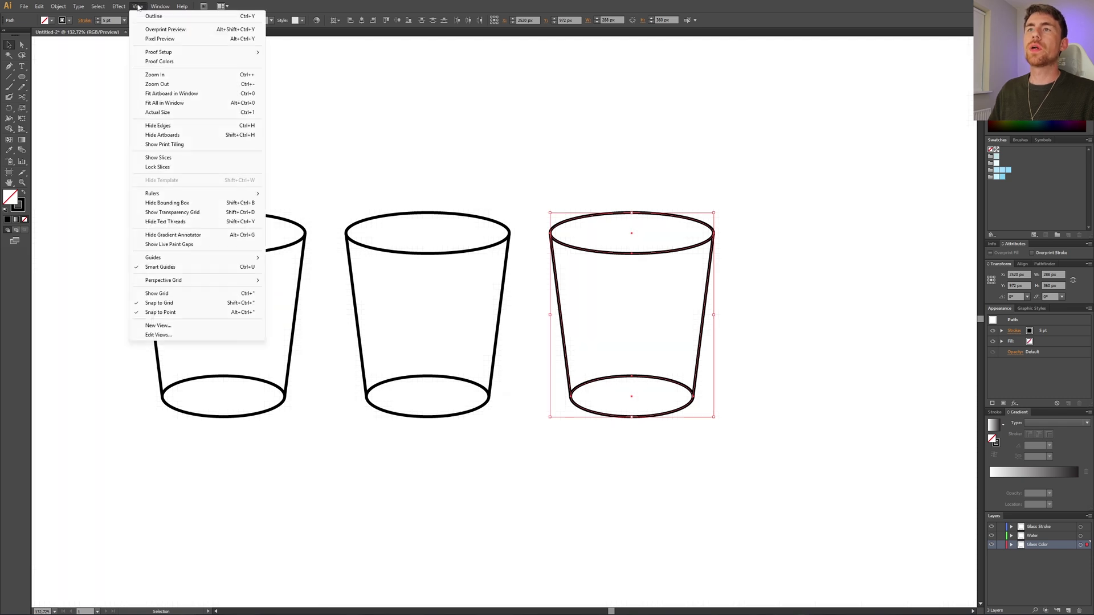
{"action": "left_click", "coordinate": [168, 305]}
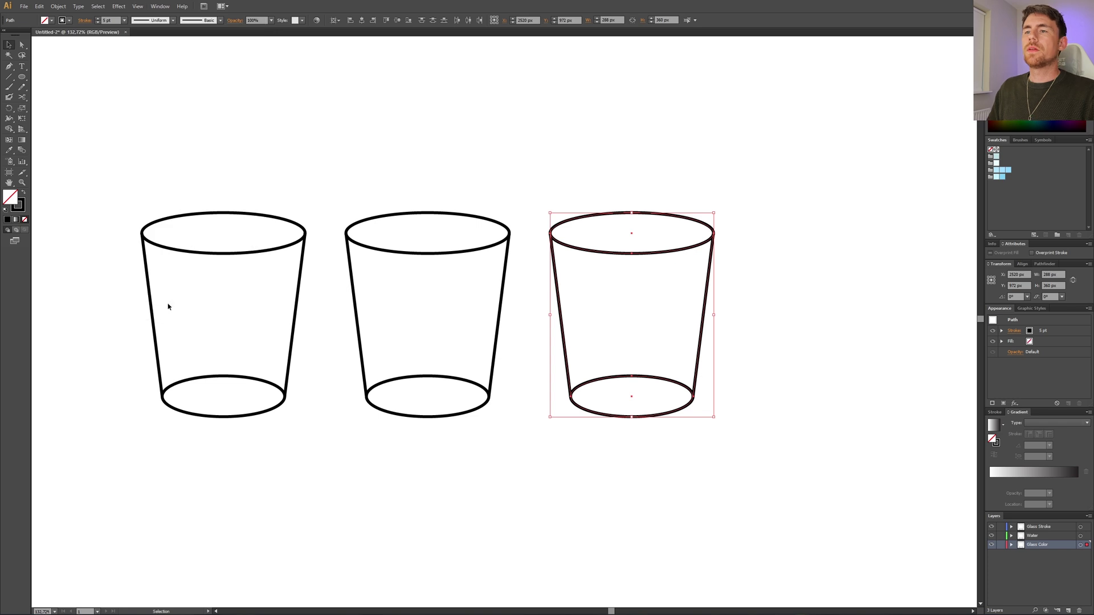
Cut the left glass's base ellipse at its left and right anchor points with the Scissors tool.
{"action": "left_click", "coordinate": [231, 378]}
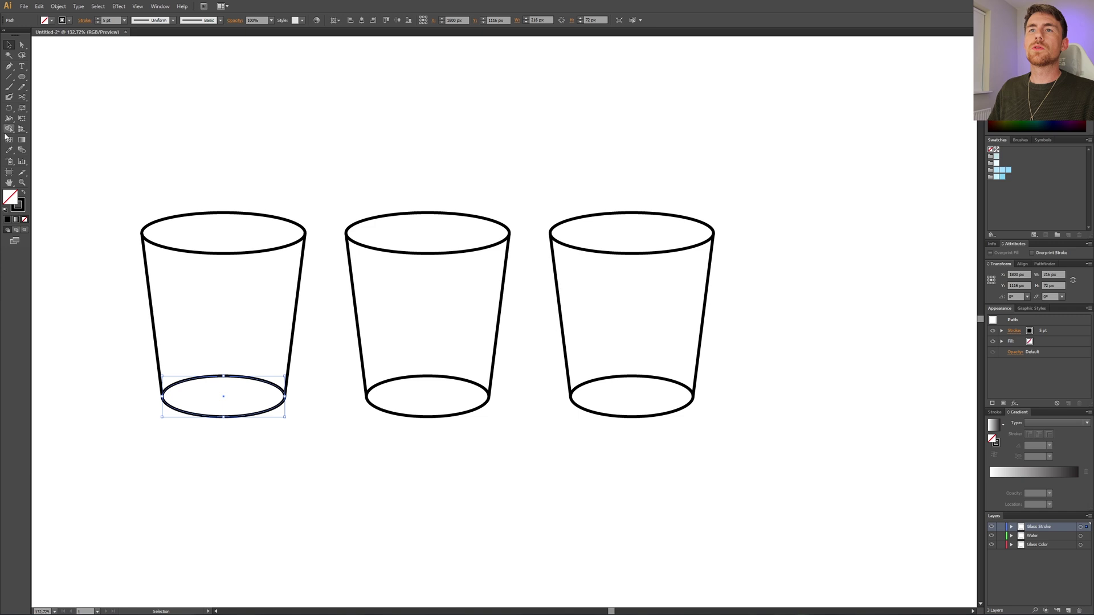
{"action": "left_click", "coordinate": [22, 98]}
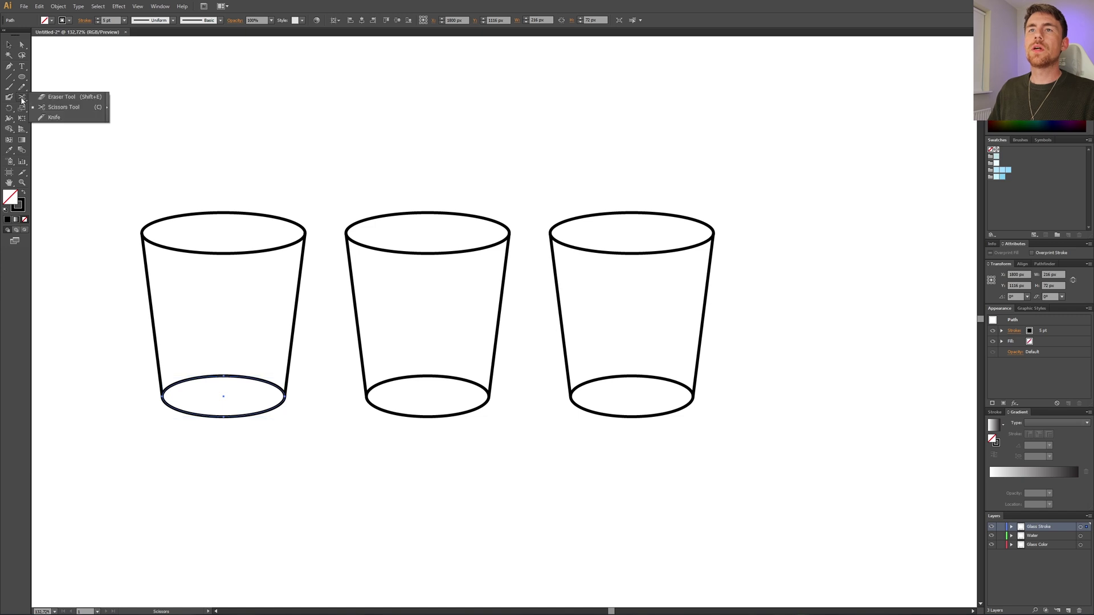
{"action": "left_click", "coordinate": [63, 108]}
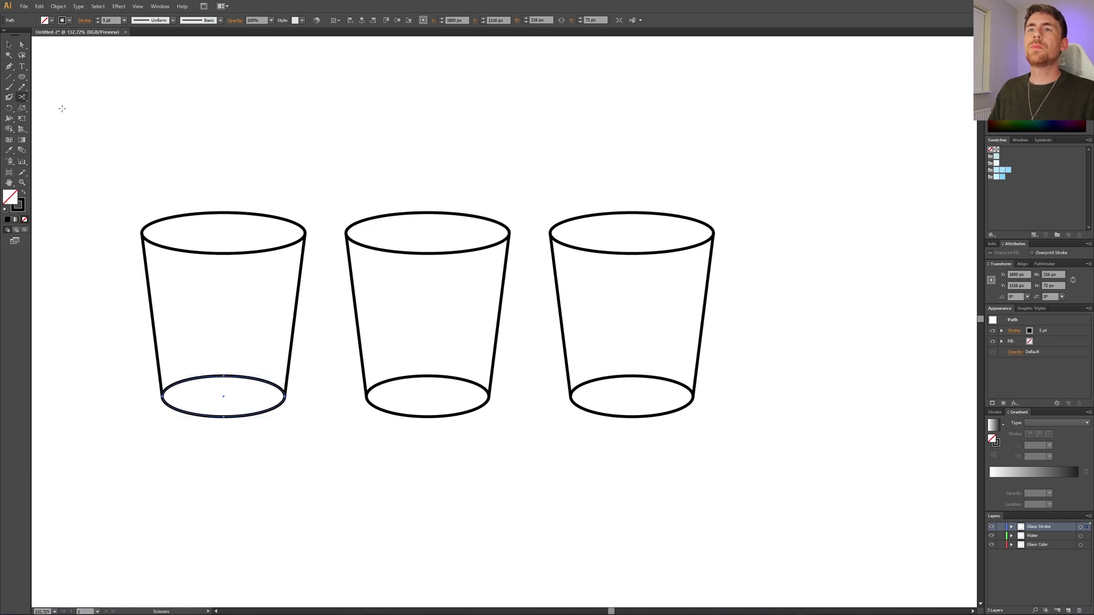
{"action": "left_click", "coordinate": [162, 395]}
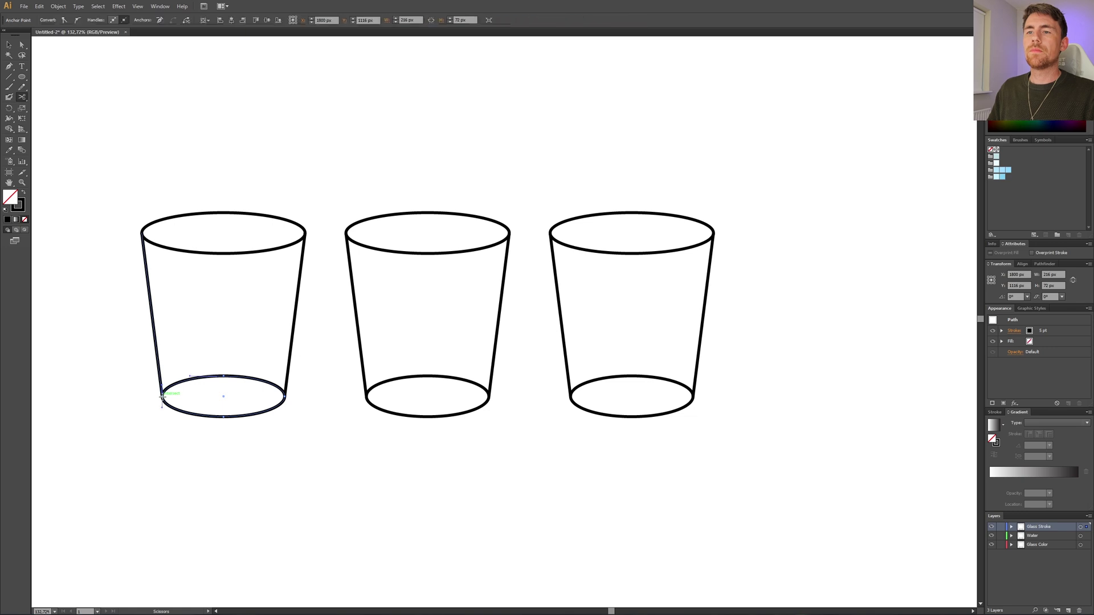
{"action": "left_click", "coordinate": [284, 395]}
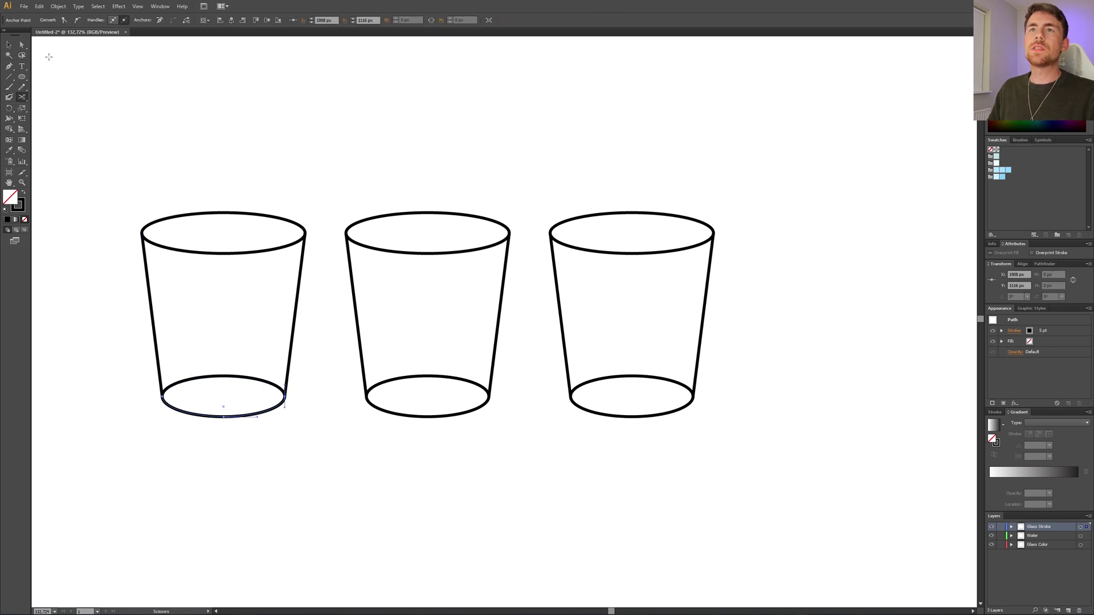
Delete the upper half of the left glass's split base ellipse, keeping the front curve.
{"action": "left_click", "coordinate": [8, 44]}
{"action": "left_click", "coordinate": [224, 416]}
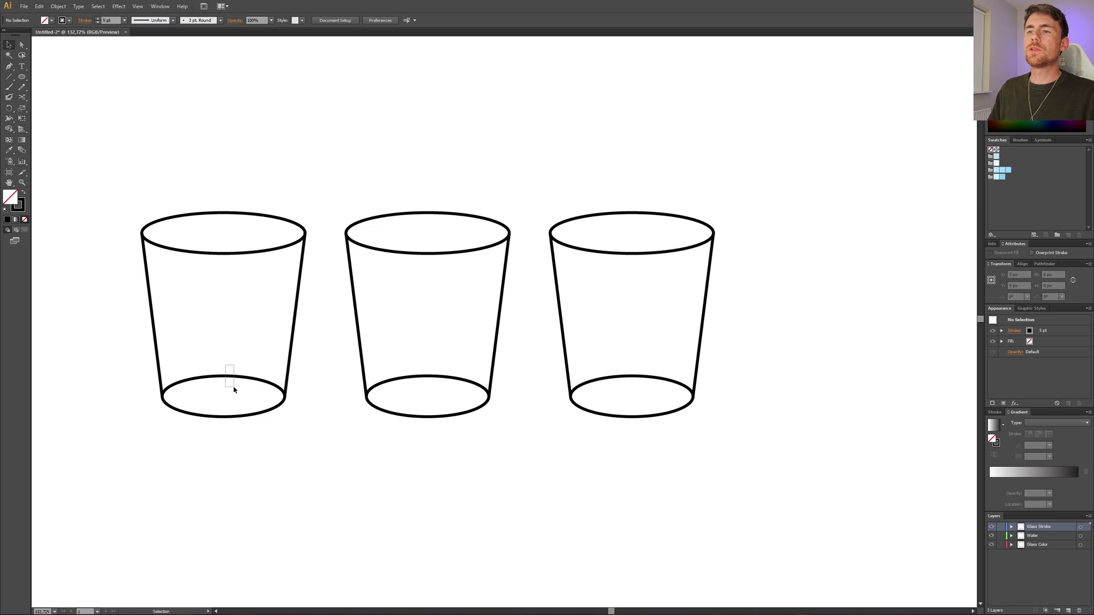
{"action": "left_click", "coordinate": [228, 377]}
{"action": "left_click_drag", "start_coordinate": [223, 413], "coordinate": [224, 405]}
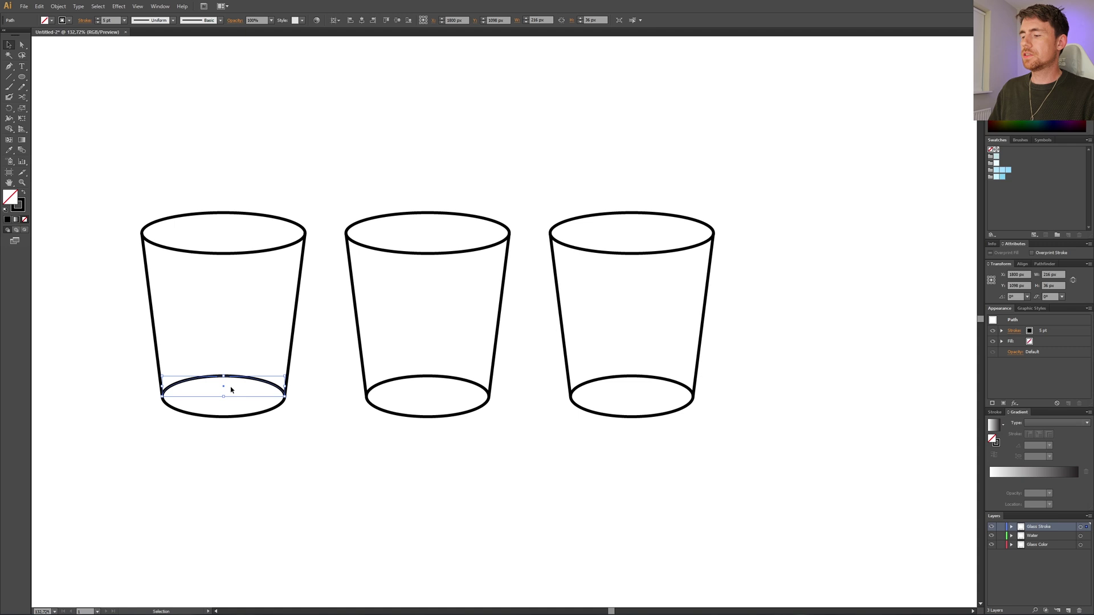
{"action": "key", "text": "Delete"}
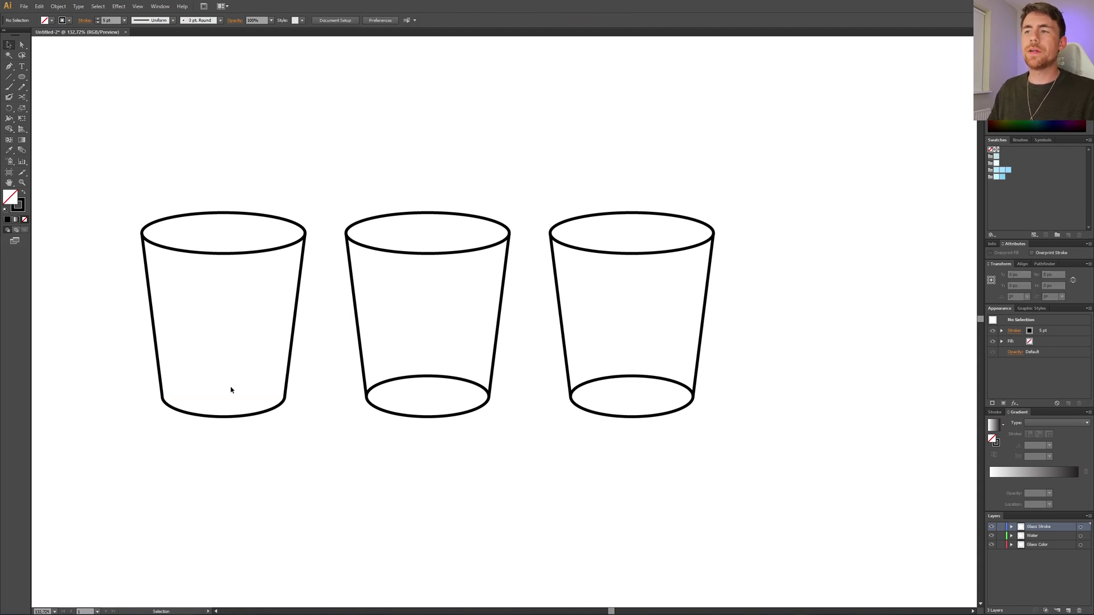
Recolor the strokes of the whole left glass with the pale blue-green swatch.
{"action": "left_click_drag", "start_coordinate": [102, 144], "coordinate": [325, 453]}
{"action": "left_click", "coordinate": [24, 205]}
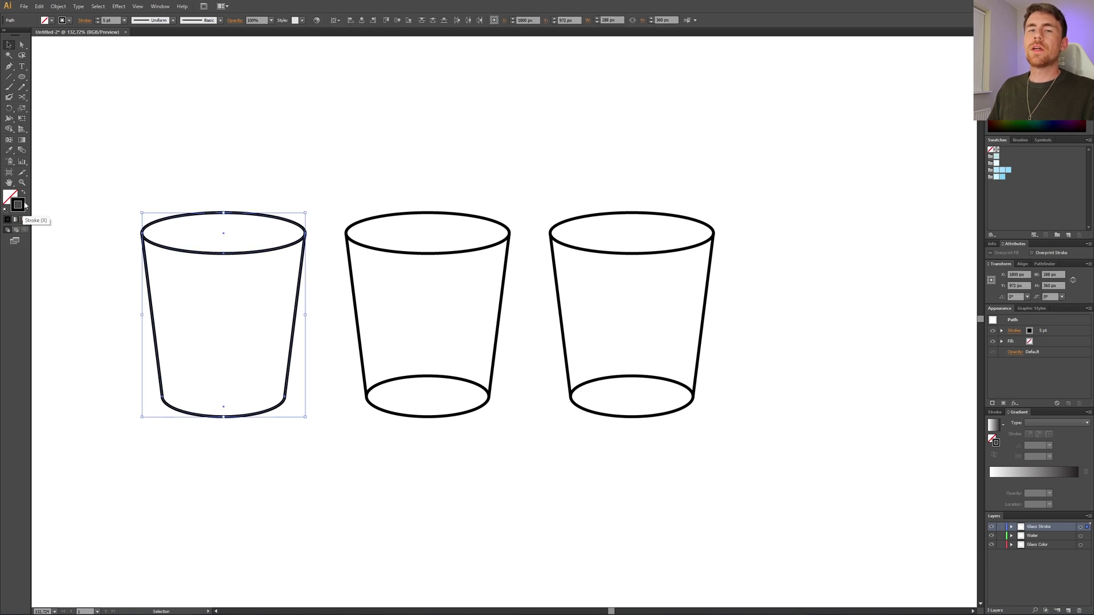
{"action": "left_click", "coordinate": [996, 160]}
{"action": "left_click", "coordinate": [337, 203]}
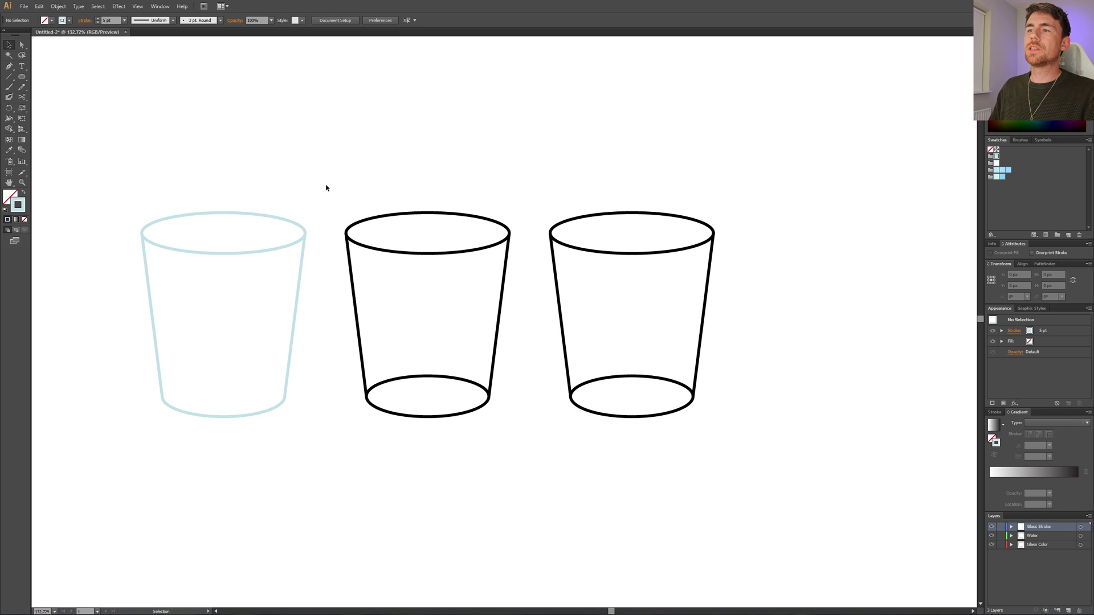
Merge all parts of the middle glass into one silhouette with Shape Builder and swap its fill and stroke.
{"action": "left_click_drag", "start_coordinate": [326, 187], "coordinate": [530, 439]}
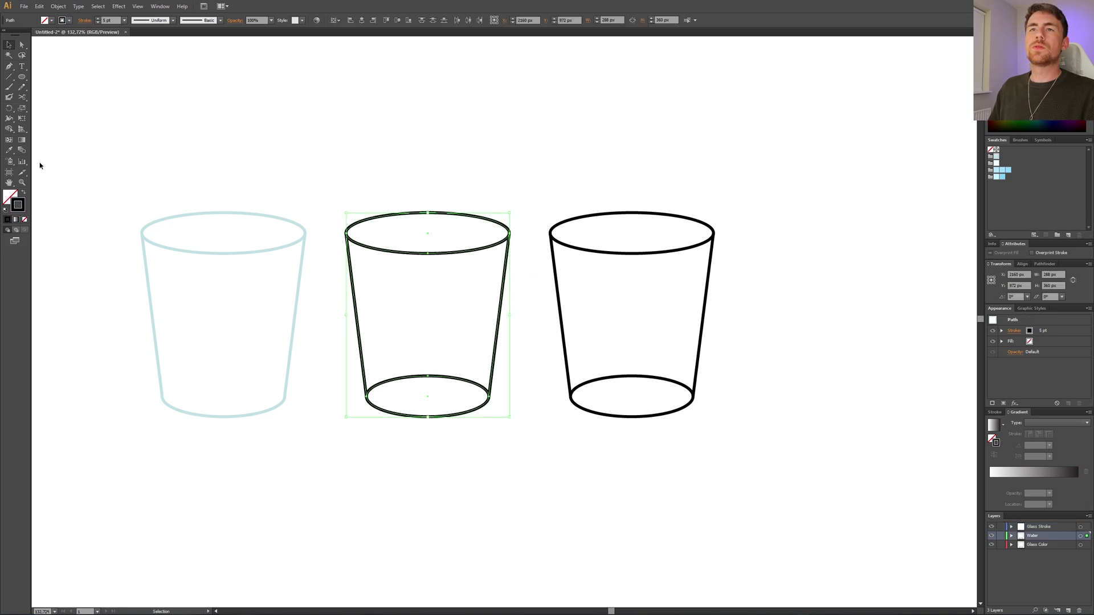
{"action": "left_click", "coordinate": [11, 131]}
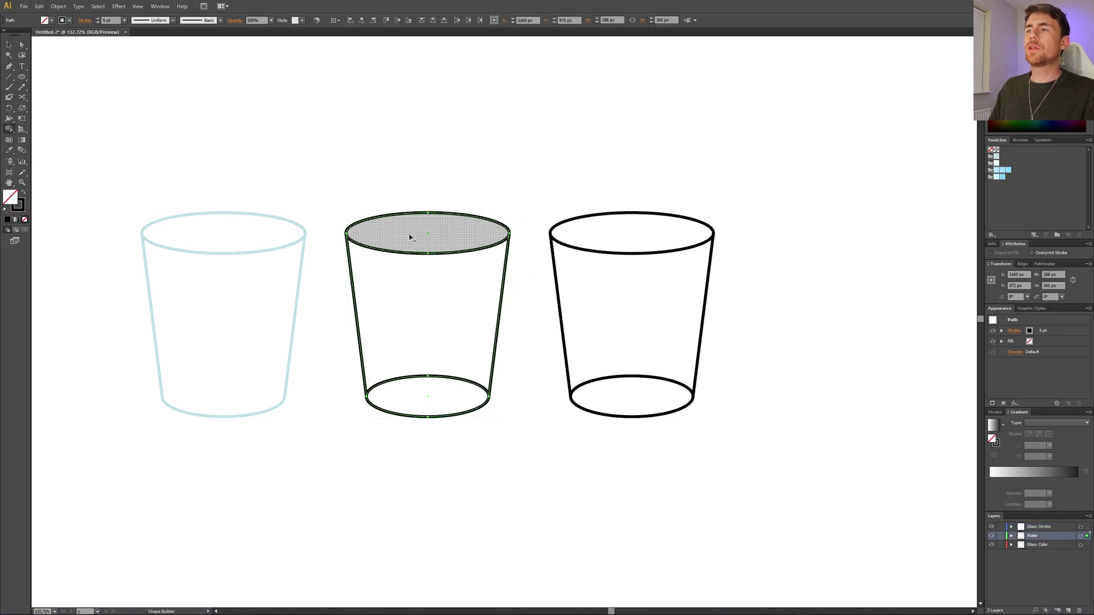
{"action": "left_click_drag", "start_coordinate": [462, 234], "coordinate": [462, 399]}
{"action": "left_click", "coordinate": [9, 45]}
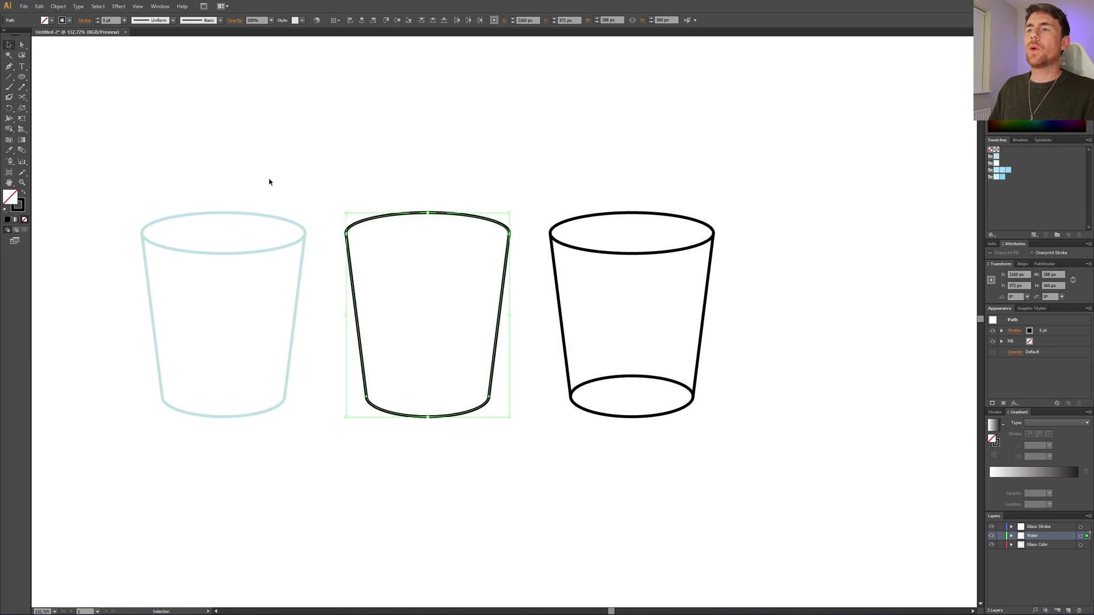
{"action": "left_click_drag", "start_coordinate": [329, 173], "coordinate": [524, 464]}
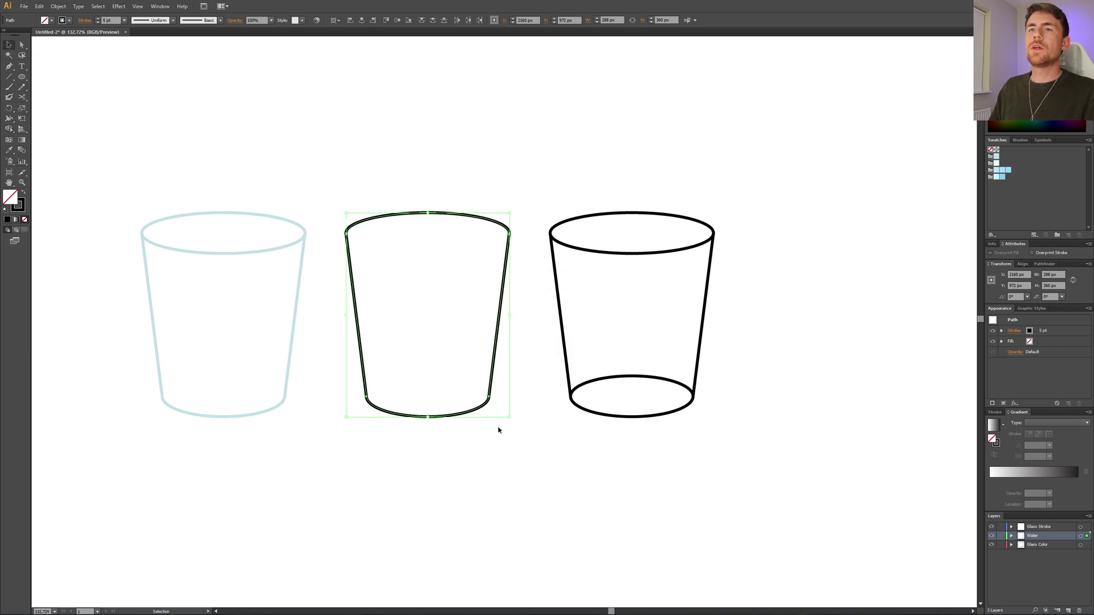
{"action": "left_click", "coordinate": [25, 196]}
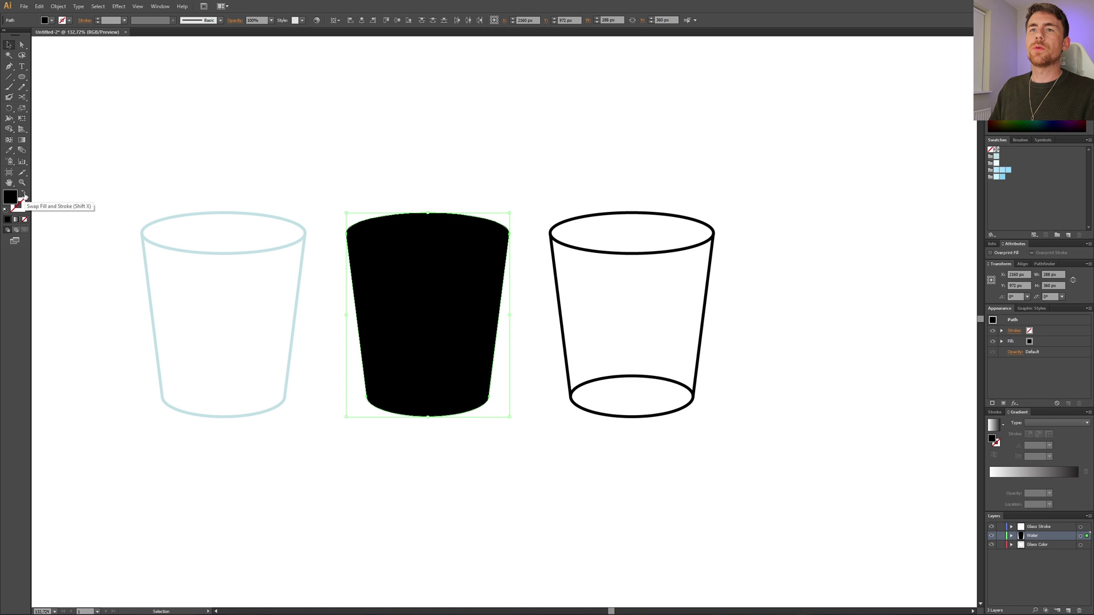
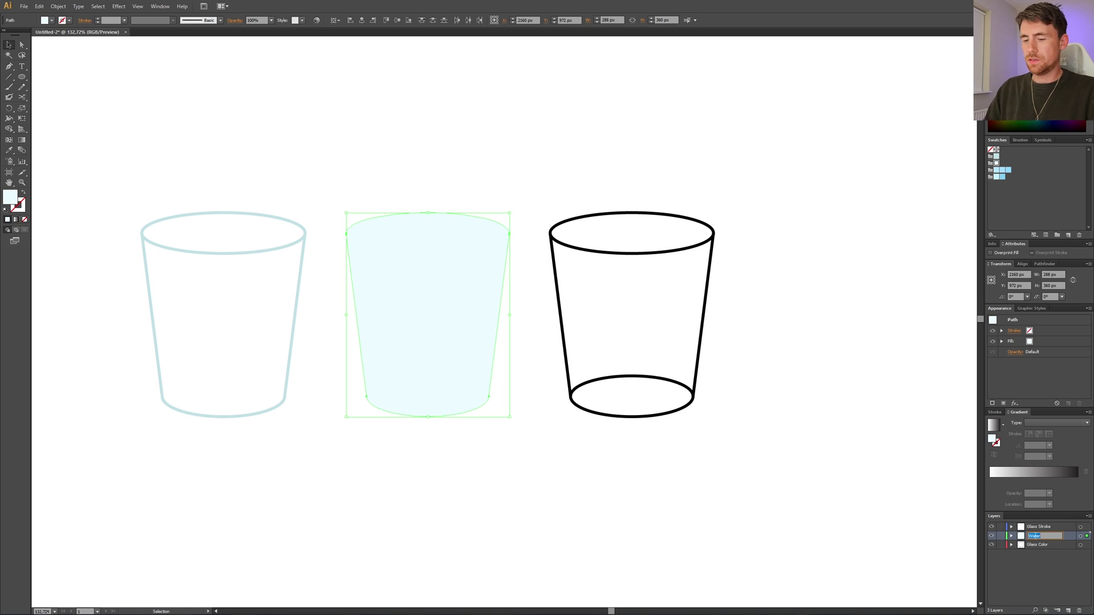
Rename the middle glass's layer Glass color and the right glass's layer Water, then toggle the Water layer's visibility off and on.
{"action": "type", "text": "C"}
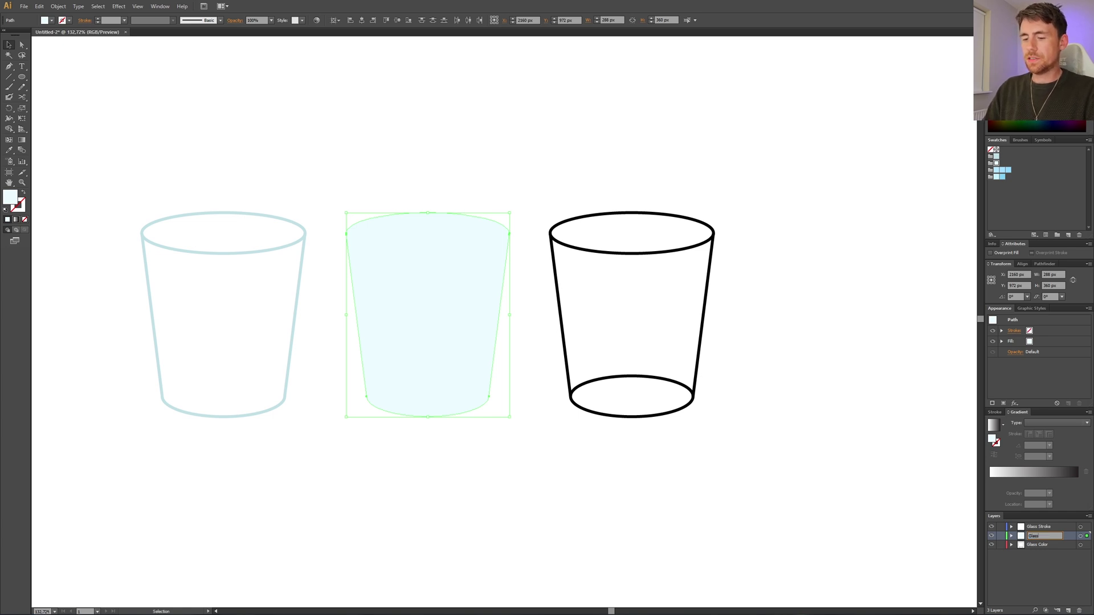
{"action": "key", "text": "Return"}
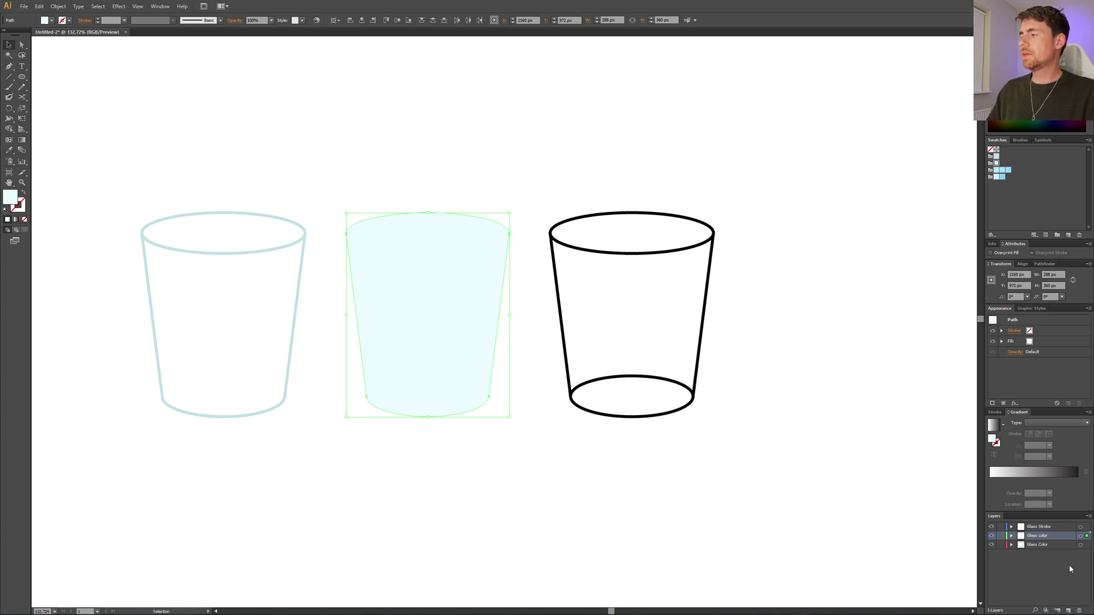
{"action": "left_click", "coordinate": [1042, 546]}
{"action": "type", "text": "WAter"}
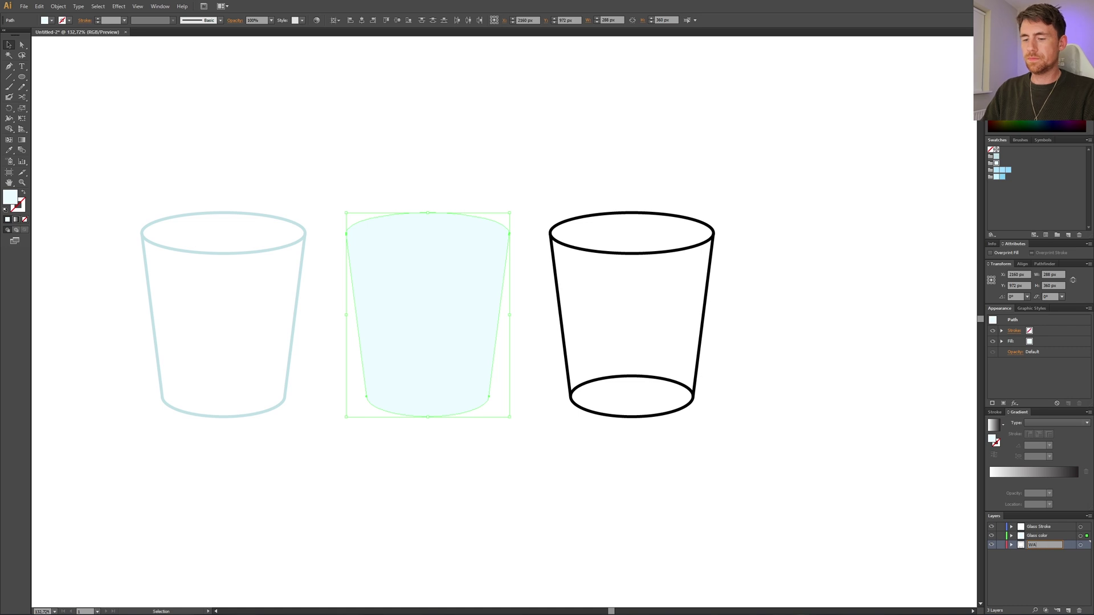
{"action": "left_click", "coordinate": [991, 545]}
{"action": "left_click", "coordinate": [991, 546]}
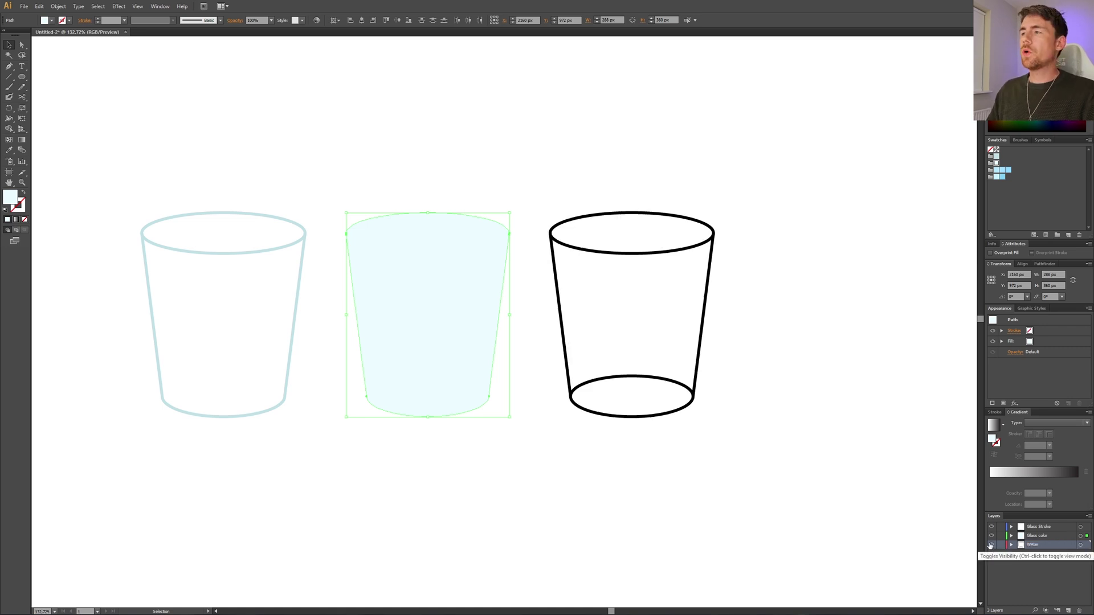
Copy the right glass's rim ellipse down to the water level and narrow it to about 265 px so it meets both sides.
{"action": "left_click", "coordinate": [629, 252]}
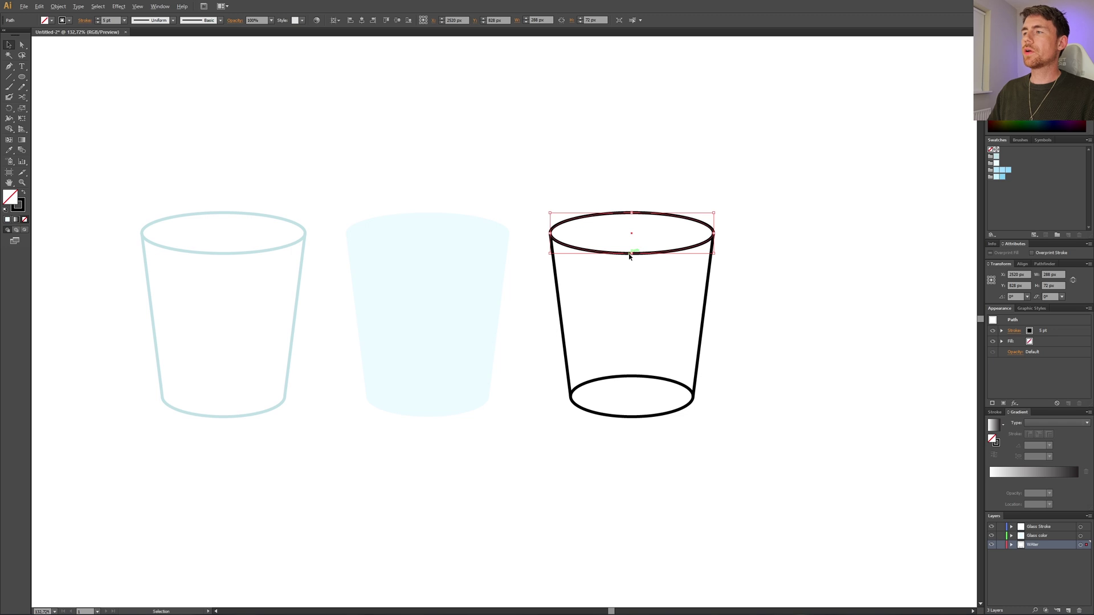
{"action": "left_click_drag", "start_coordinate": [629, 256], "coordinate": [633, 308]}
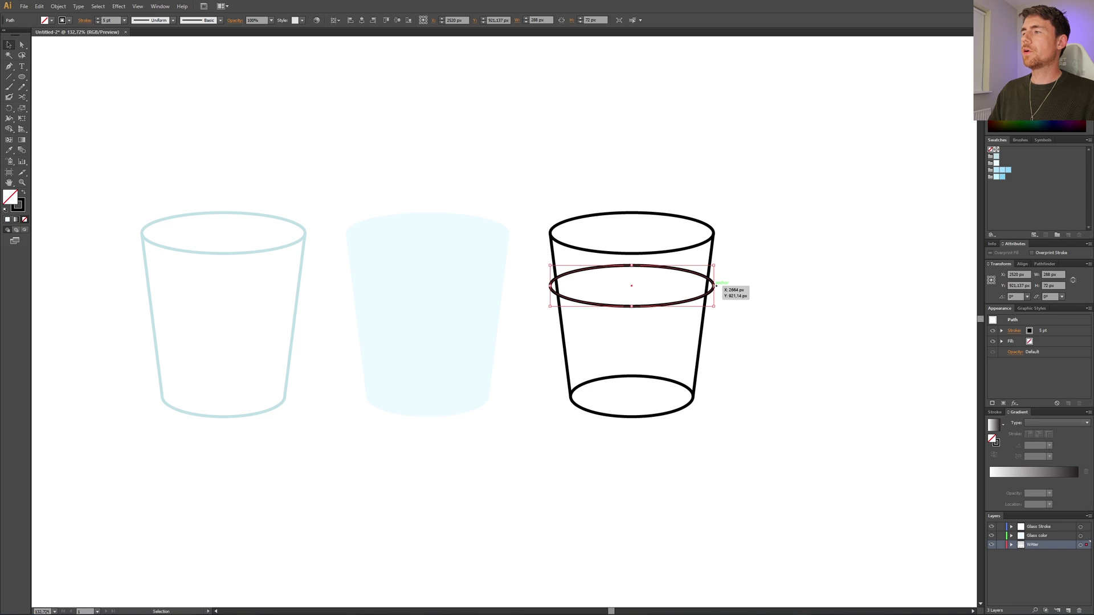
{"action": "left_click_drag", "start_coordinate": [715, 285], "coordinate": [708, 286]}
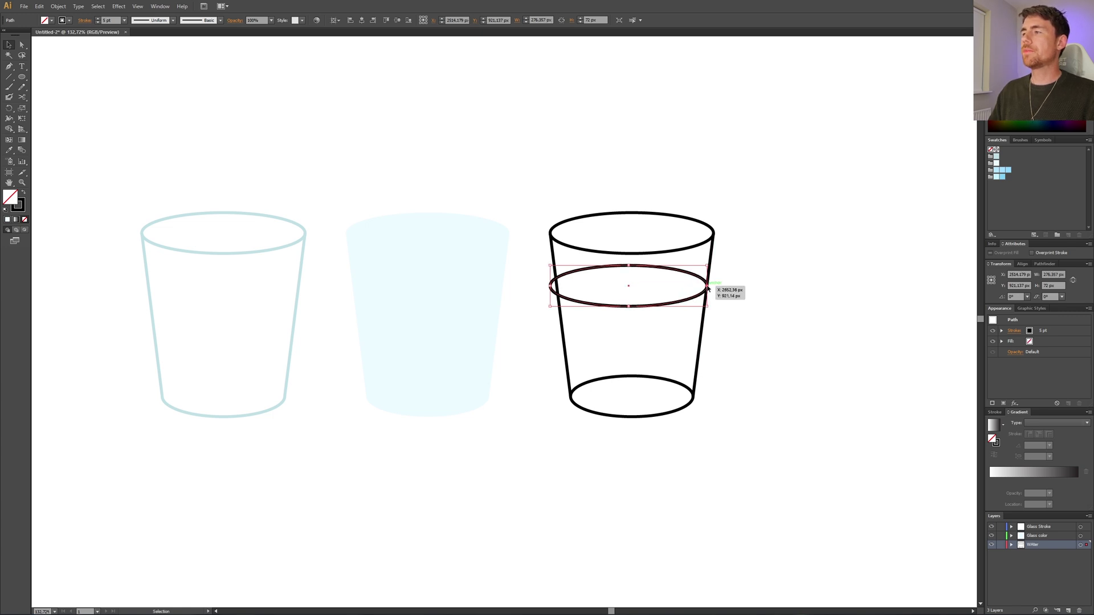
{"action": "left_click_drag", "start_coordinate": [548, 287], "coordinate": [557, 286]}
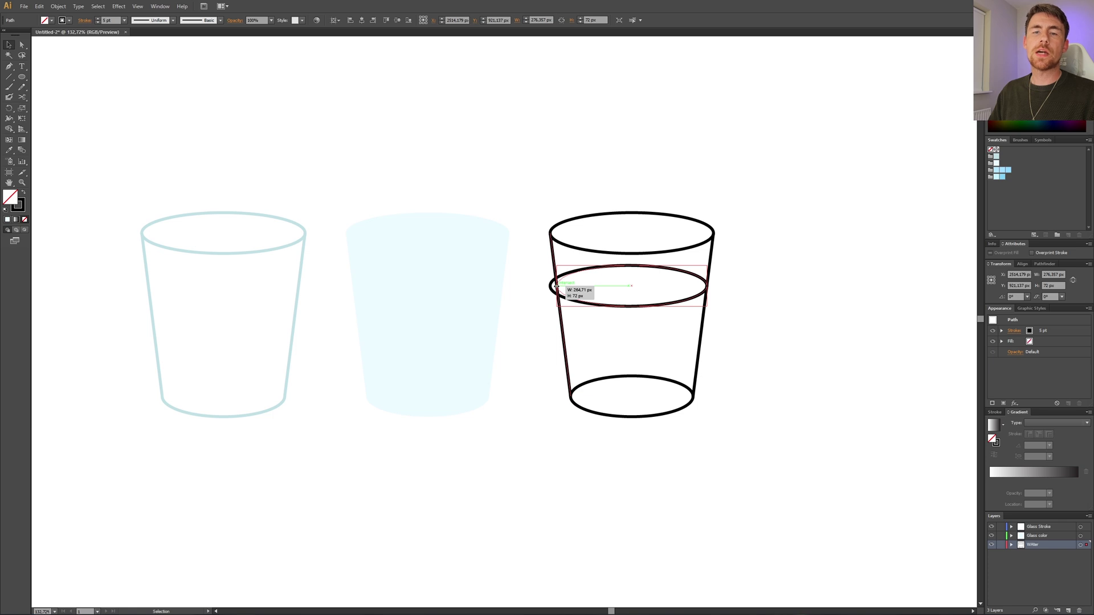
{"action": "left_click_drag", "start_coordinate": [557, 286], "coordinate": [557, 286]}
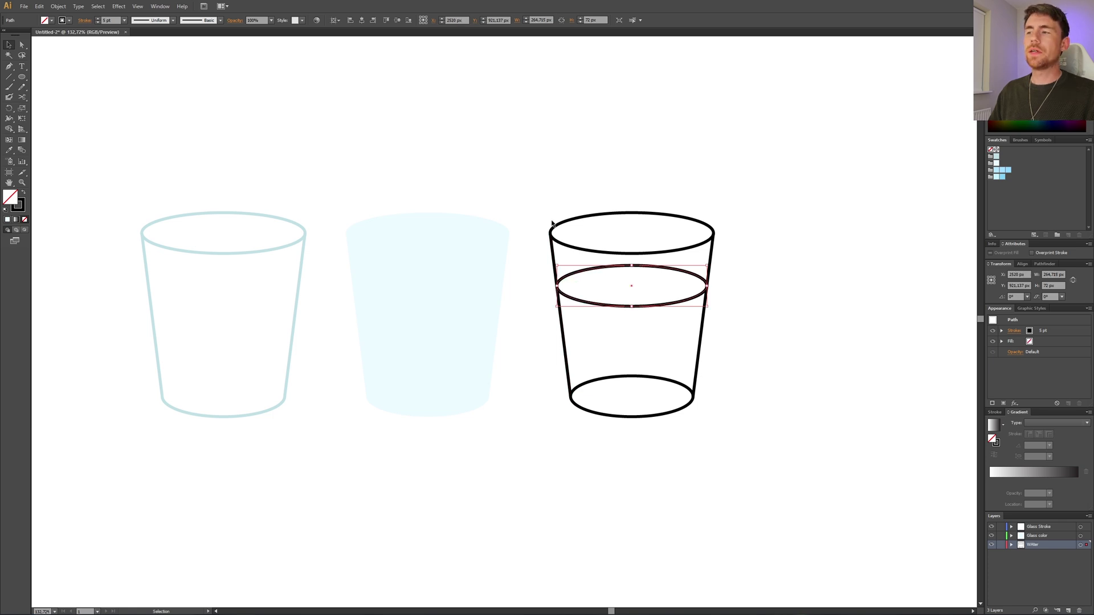
Remove the rim and side segments above the water-level ellipse of the right glass with Shape Builder, including the small leftover fragments.
{"action": "left_click_drag", "start_coordinate": [539, 170], "coordinate": [737, 447]}
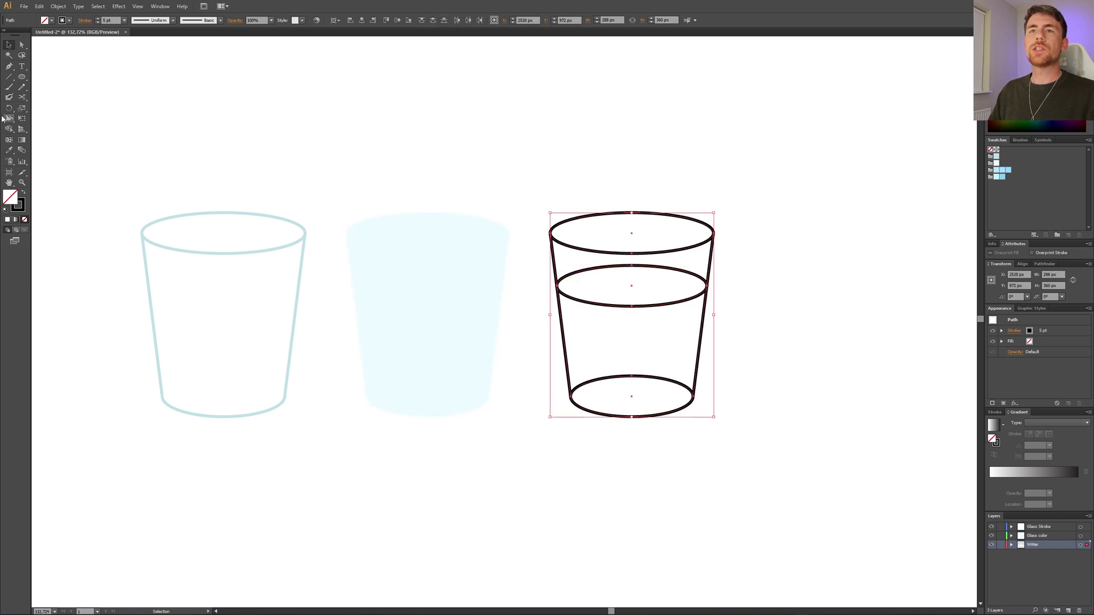
{"action": "left_click", "coordinate": [15, 130]}
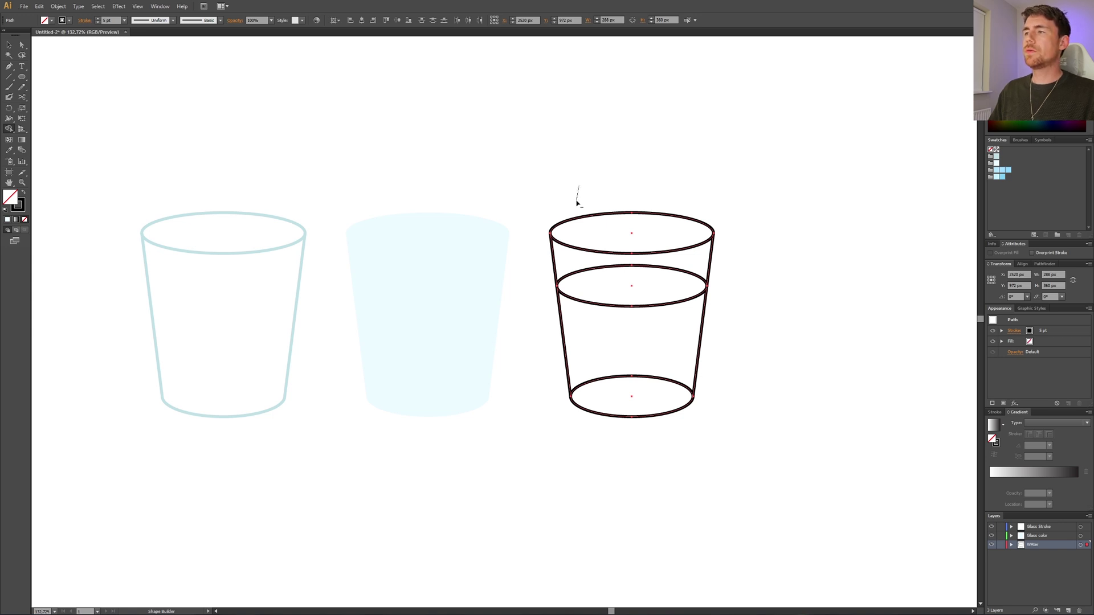
{"action": "left_click_drag", "start_coordinate": [577, 194], "coordinate": [552, 271]}
{"action": "mouse_move", "coordinate": [648, 218]}
{"action": "left_mouse_down"}
{"action": "mouse_move", "coordinate": [732, 264]}
{"action": "mouse_move", "coordinate": [724, 265]}
{"action": "left_mouse_up"}
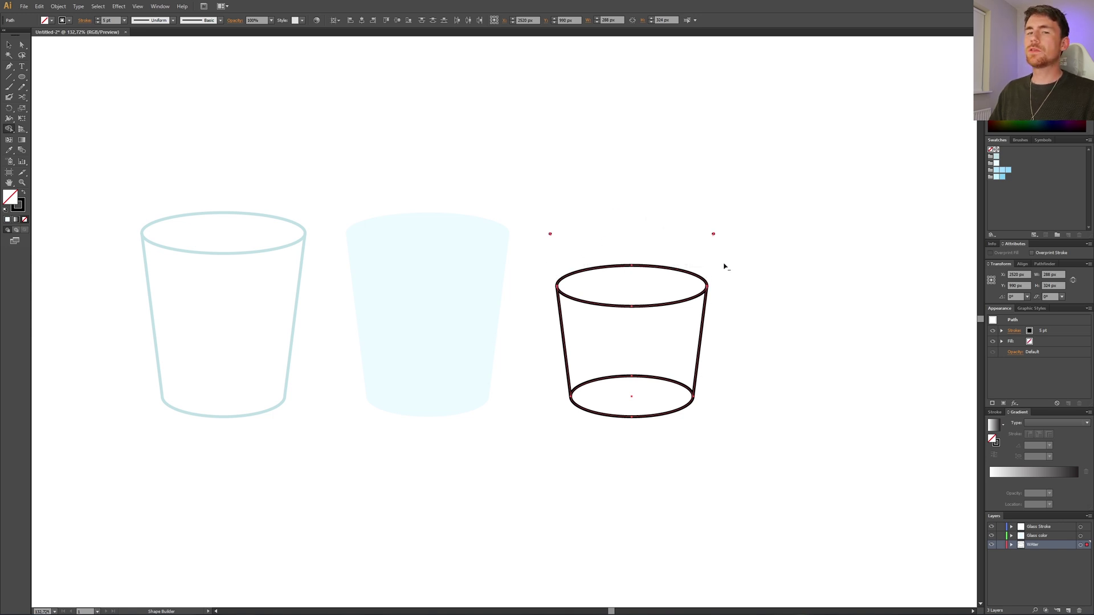
{"action": "left_click", "coordinate": [713, 234], "text": "alt"}
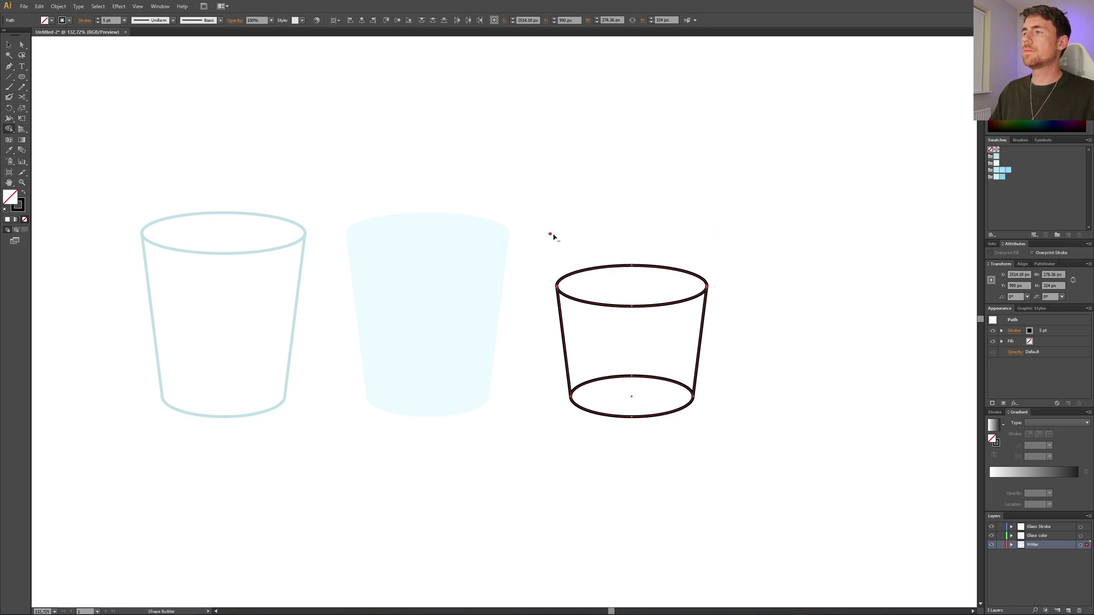
{"action": "left_click", "coordinate": [551, 234], "text": "alt"}
{"action": "left_click", "coordinate": [550, 234], "text": "alt"}
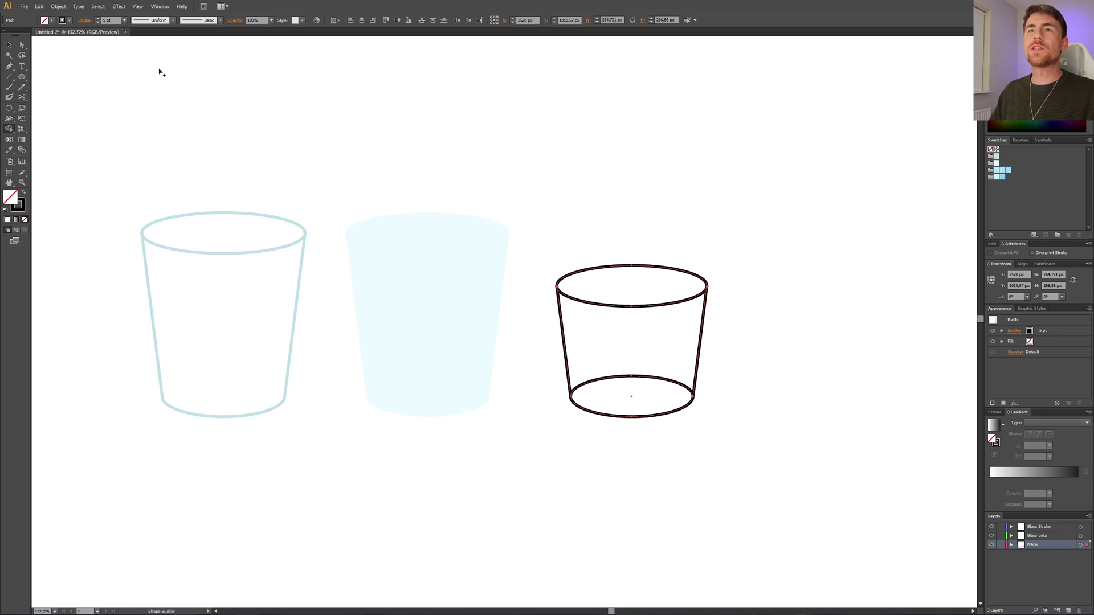
Join the two side lines of the water shape with a straight segment between their lower ends.
{"action": "left_click", "coordinate": [9, 44]}
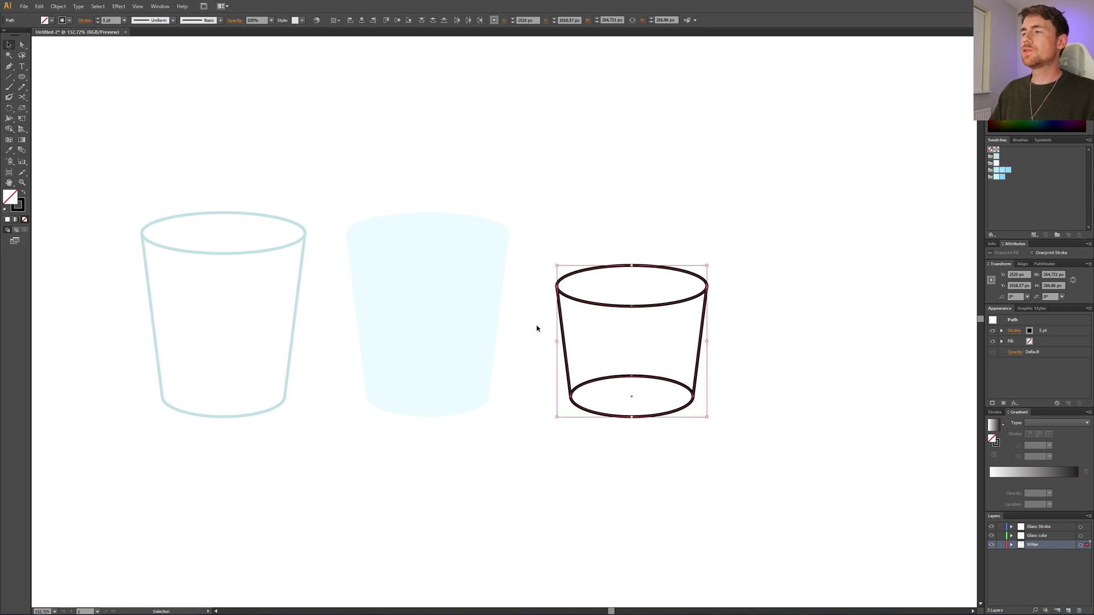
{"action": "left_click_drag", "start_coordinate": [536, 328], "coordinate": [746, 340]}
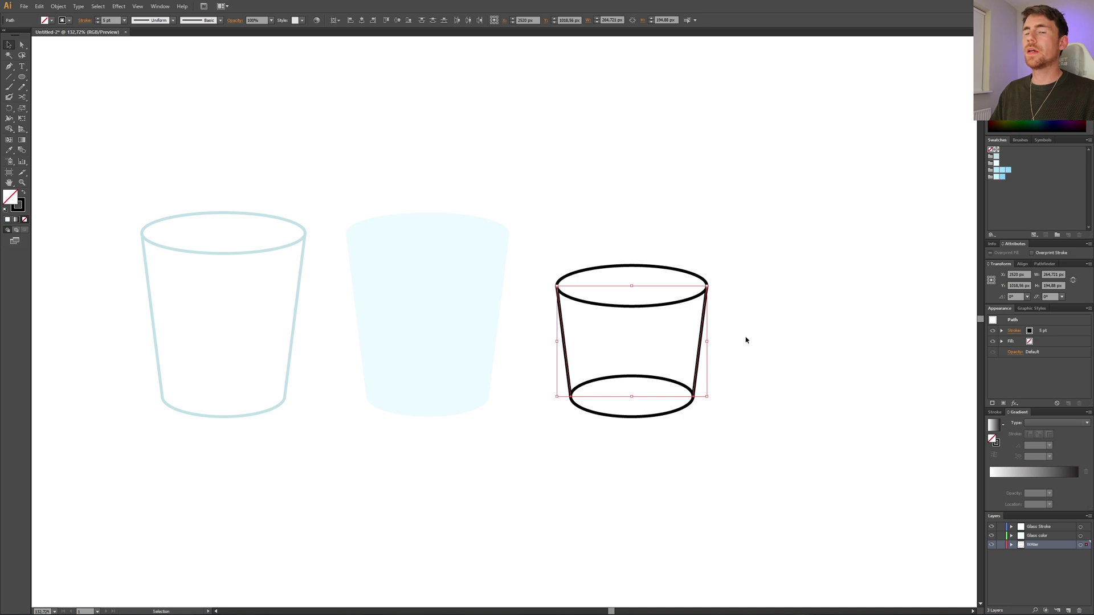
{"action": "left_click", "coordinate": [745, 340]}
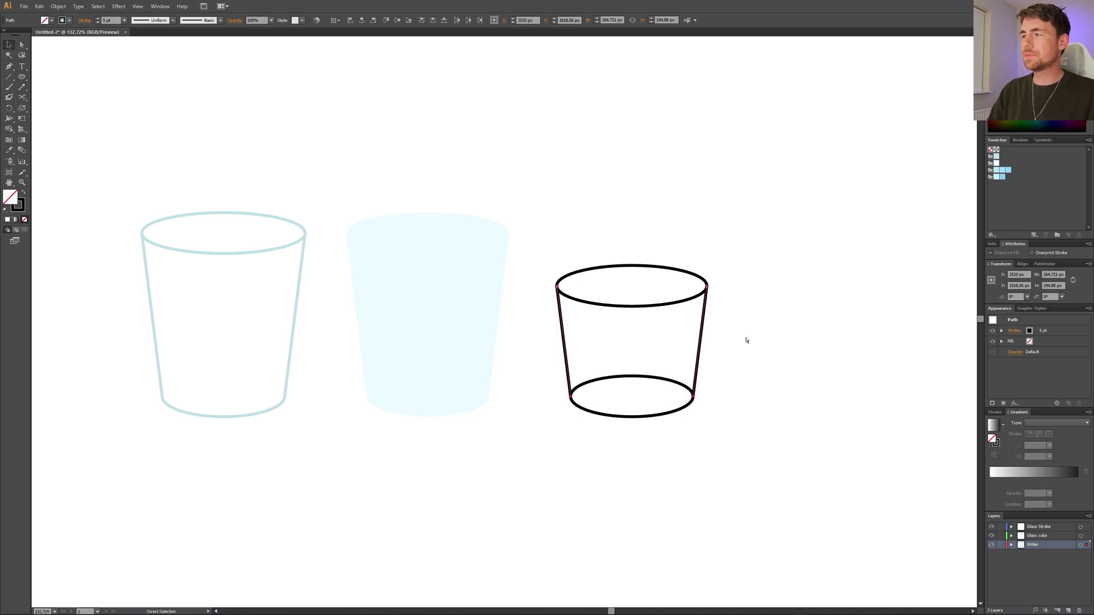
{"action": "left_click", "coordinate": [703, 337]}
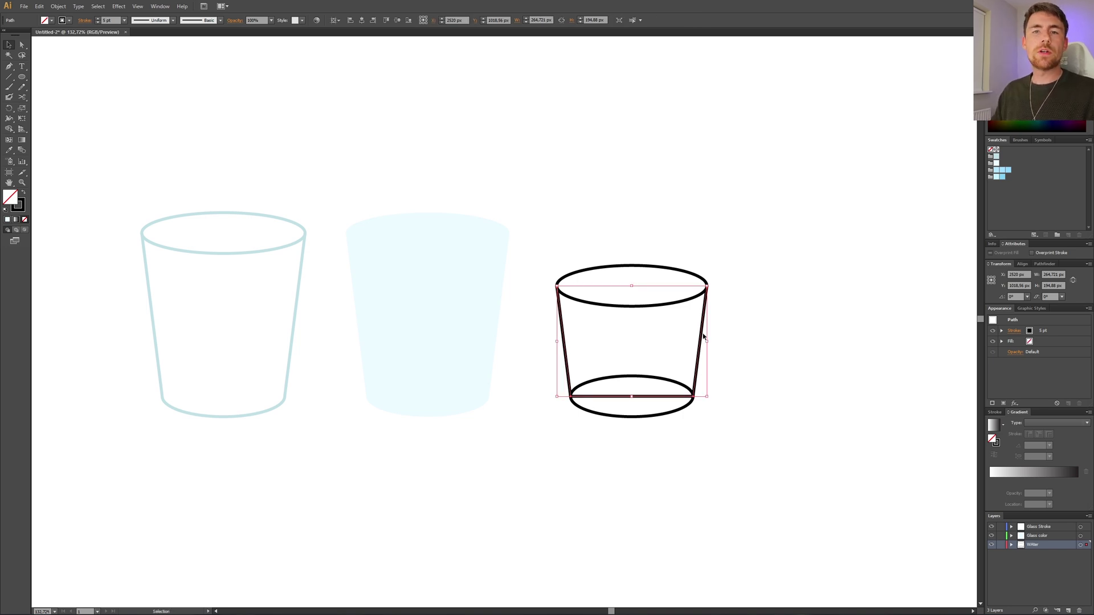
{"action": "left_click", "coordinate": [743, 353]}
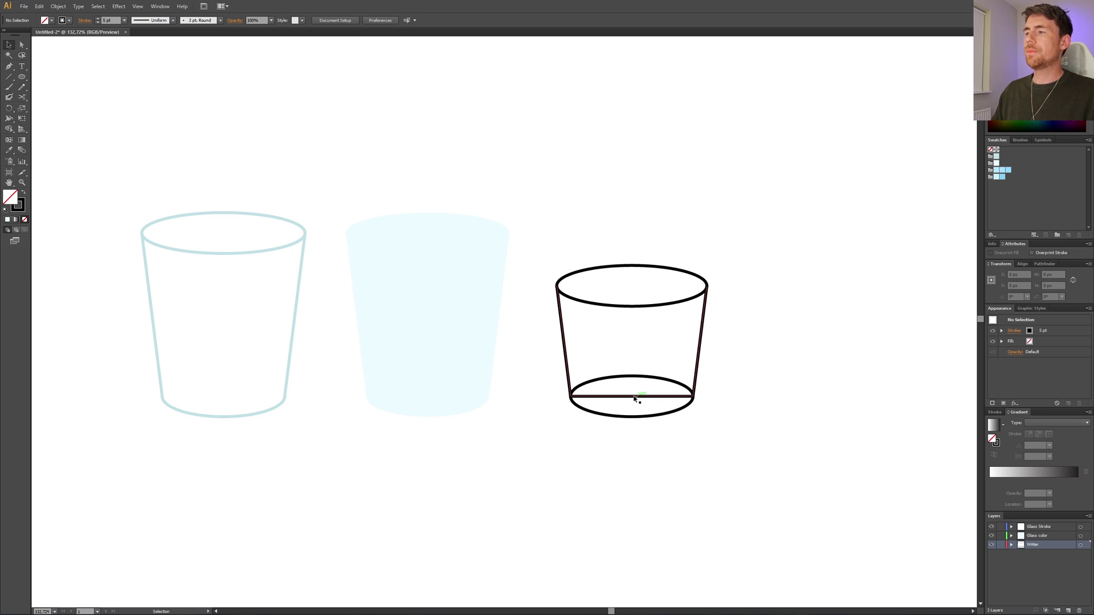
Swap the fill and stroke of the joined water body and fill it with the middle swatch of the three-blue color group.
{"action": "left_click", "coordinate": [692, 343]}
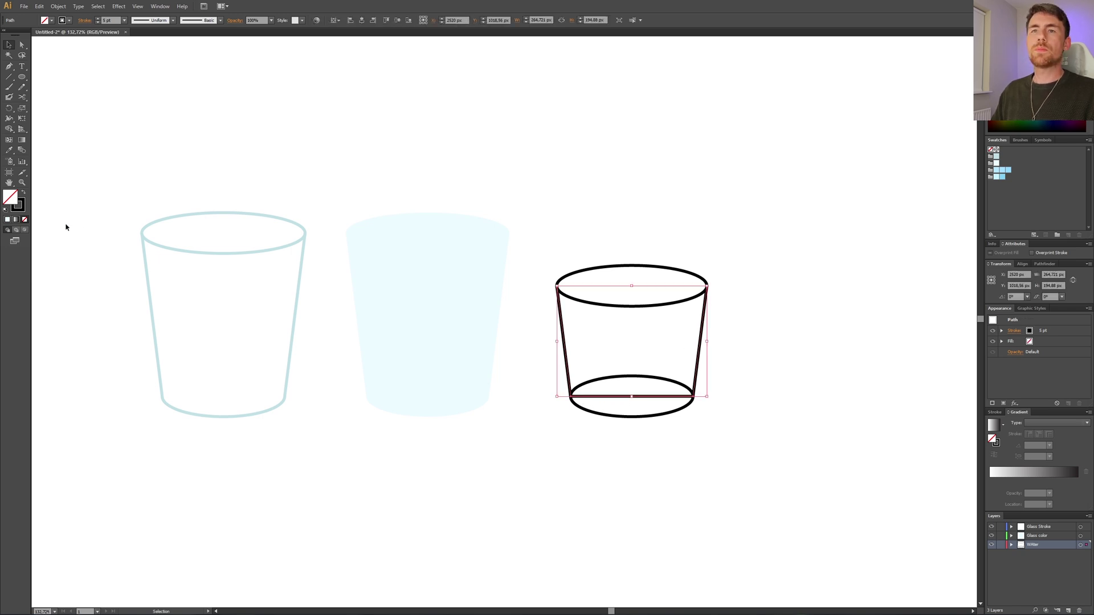
{"action": "left_click", "coordinate": [24, 194]}
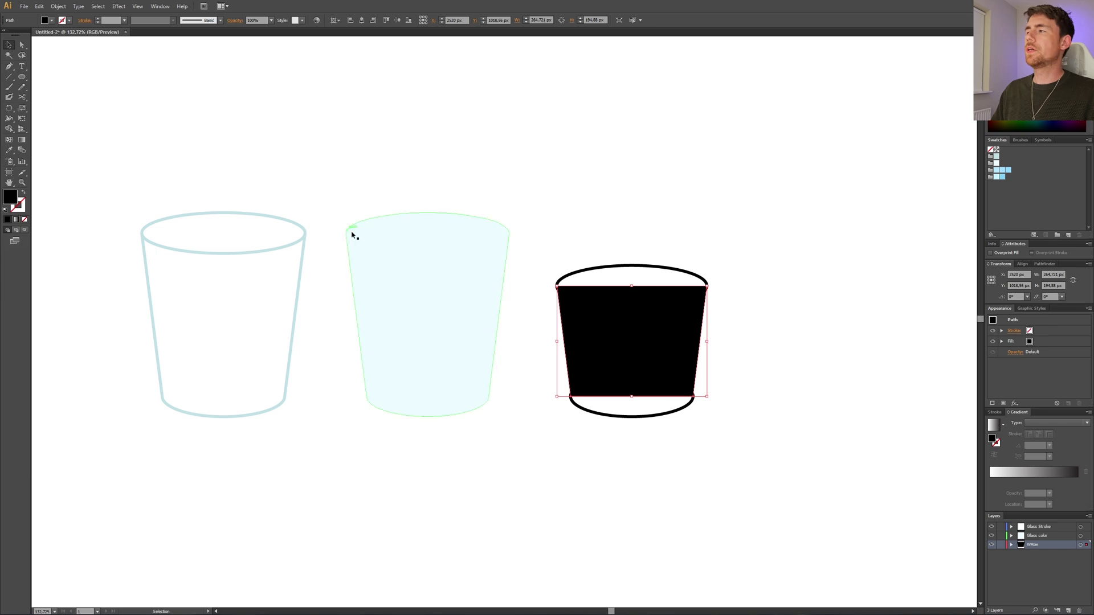
{"action": "left_click", "coordinate": [1001, 169]}
Swap the fill and stroke of the water surface ellipse and fill it with the lightest swatch of the three-blue color group.
{"action": "left_click", "coordinate": [640, 267]}
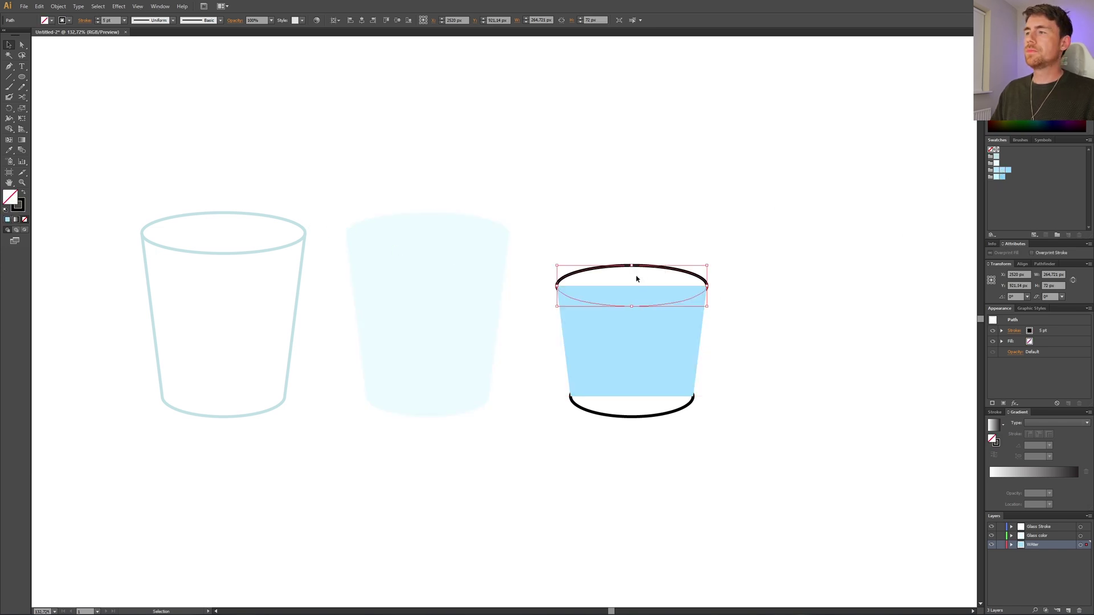
{"action": "left_click", "coordinate": [23, 194]}
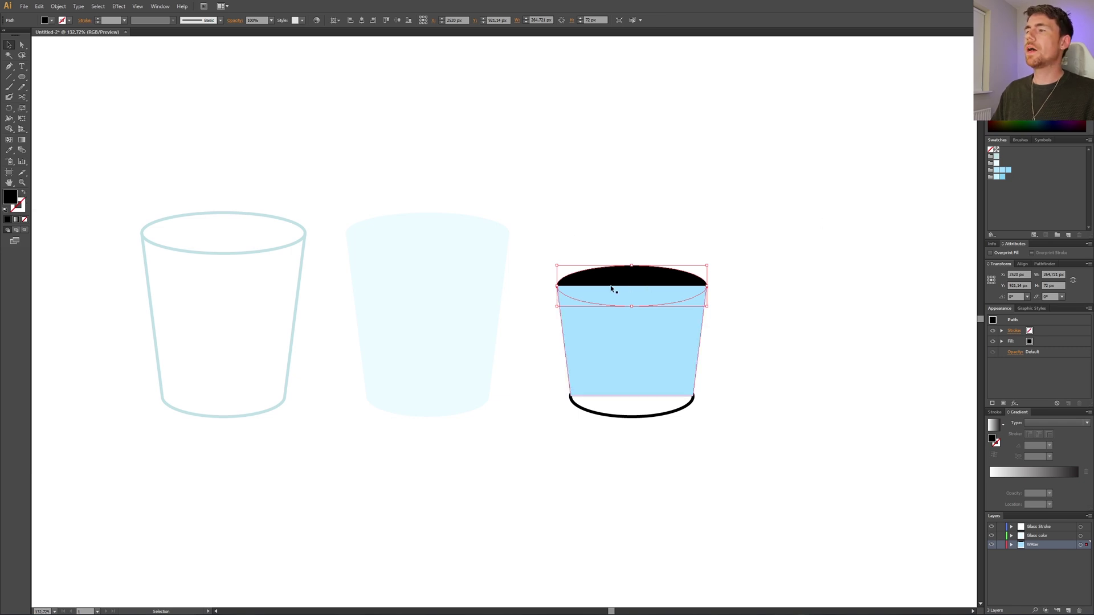
{"action": "left_click", "coordinate": [995, 170]}
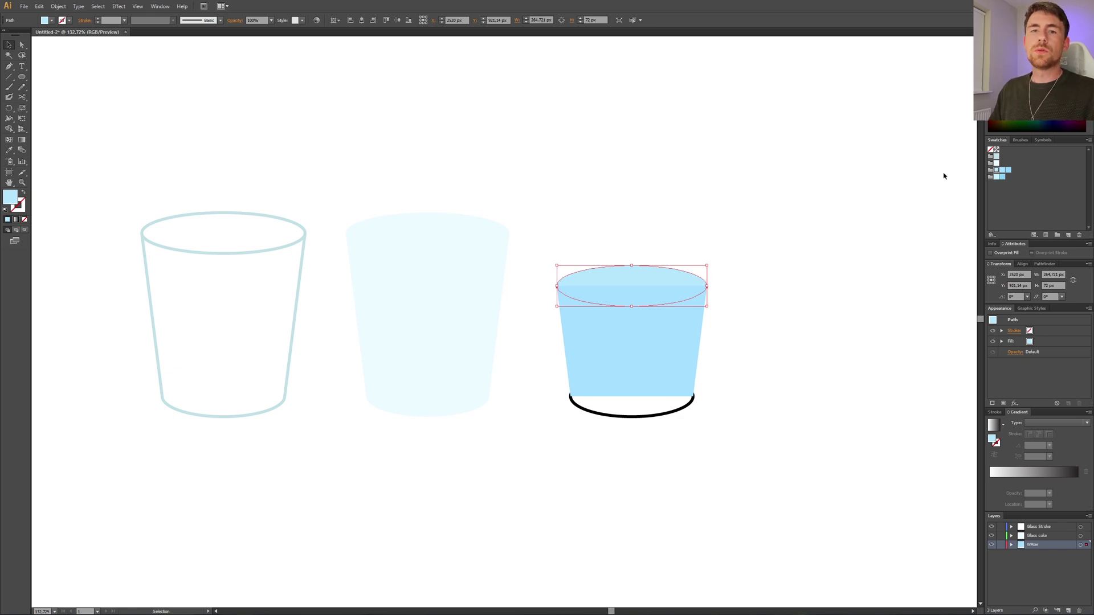
Sample the water body's blue onto the surface ellipse, try lighter and darker shades in the Color Picker, and reapply the lightest blue swatch.
{"action": "left_click", "coordinate": [9, 150]}
{"action": "left_click", "coordinate": [645, 343]}
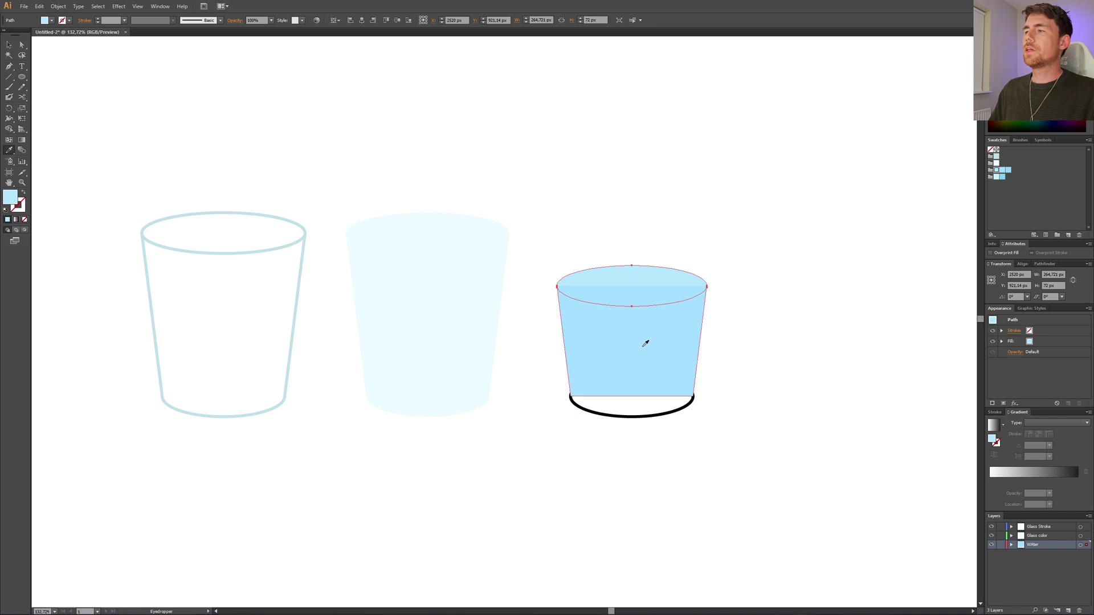
{"action": "double_click", "coordinate": [16, 202]}
{"action": "left_click", "coordinate": [726, 124]}
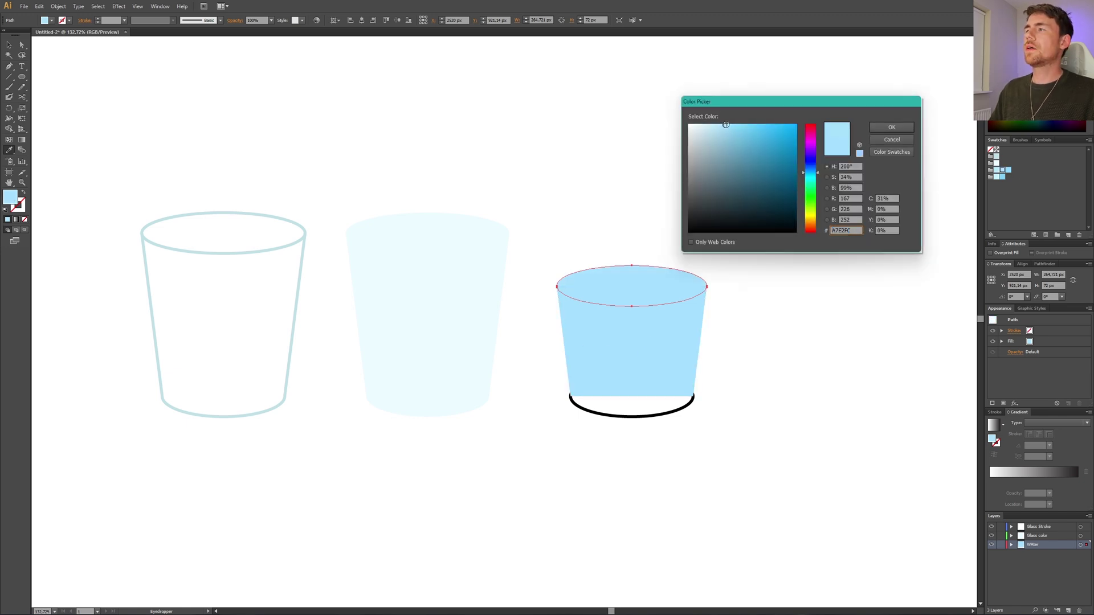
{"action": "left_click_drag", "start_coordinate": [726, 124], "coordinate": [719, 124]}
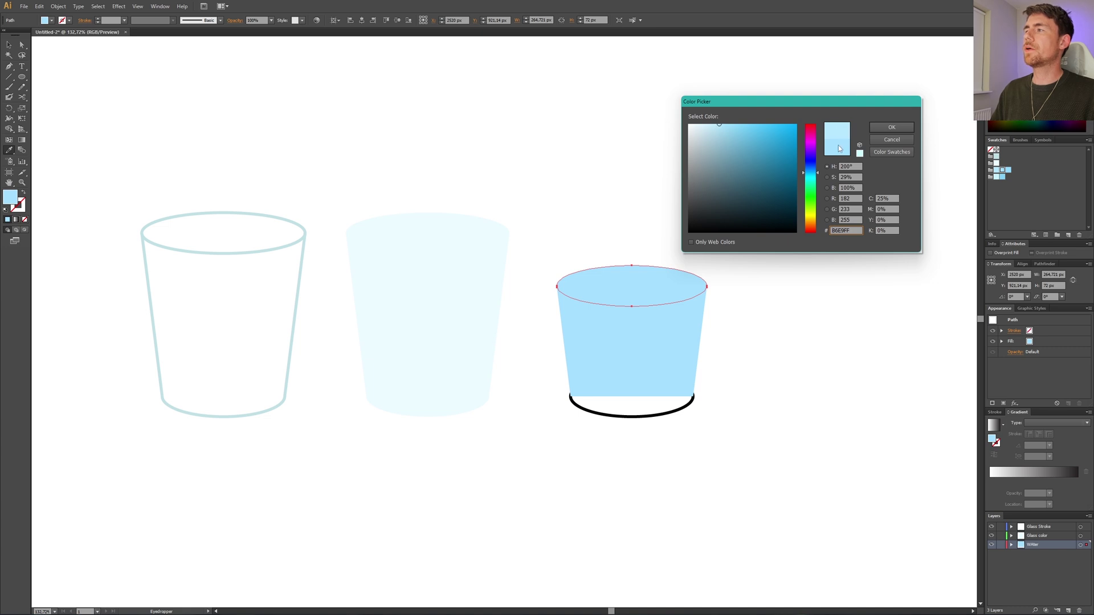
{"action": "left_click_drag", "start_coordinate": [721, 127], "coordinate": [736, 124]}
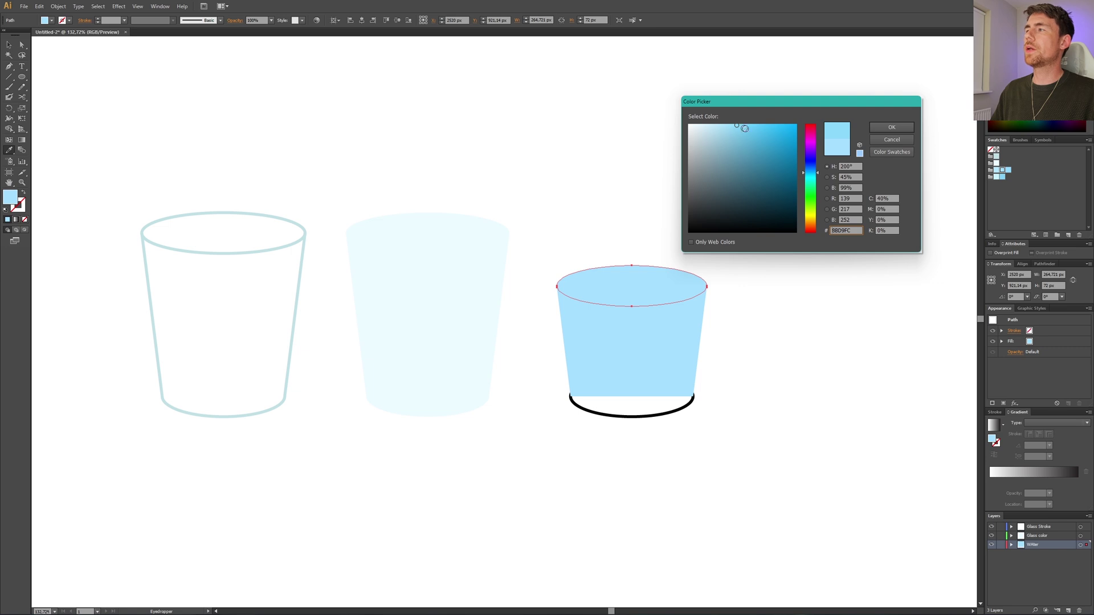
{"action": "key", "text": "Return"}
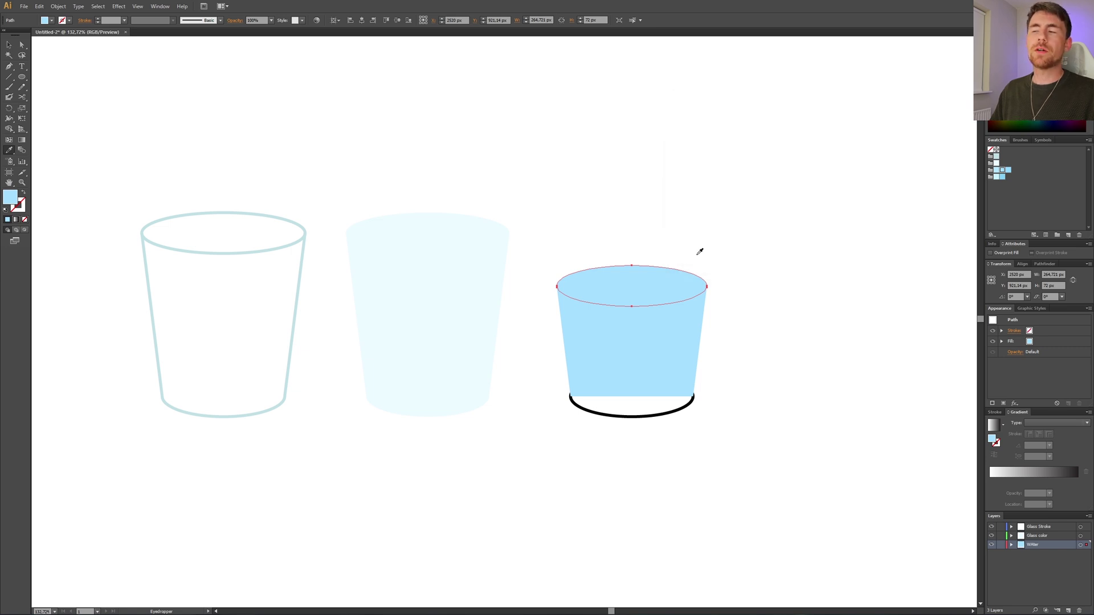
{"action": "left_click", "coordinate": [996, 171]}
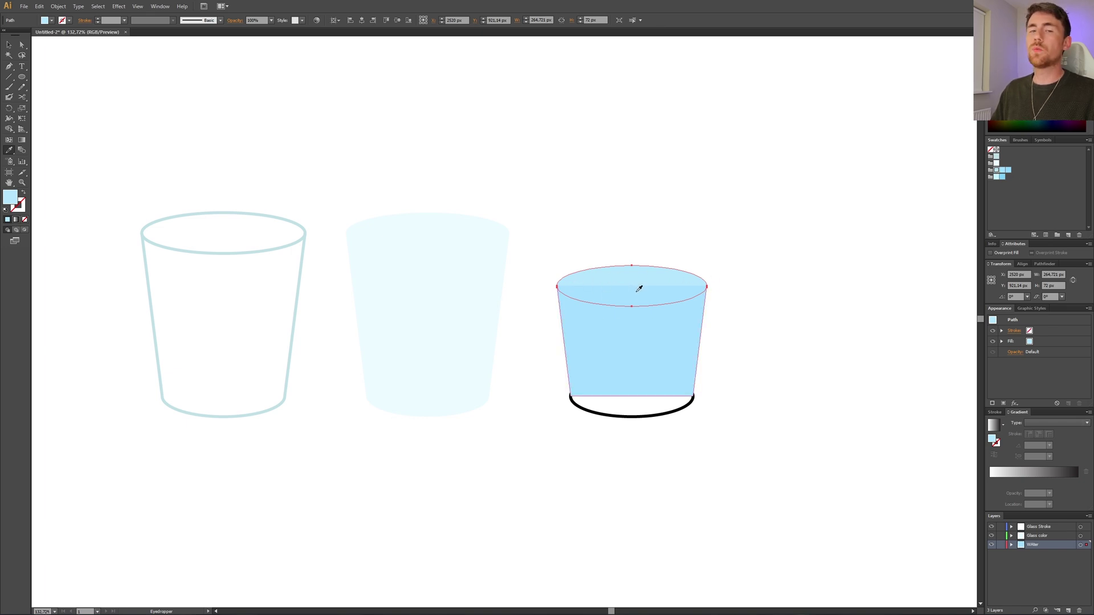
Bring the water surface ellipse to the front of the water body and deselect it.
{"action": "left_click", "coordinate": [6, 47]}
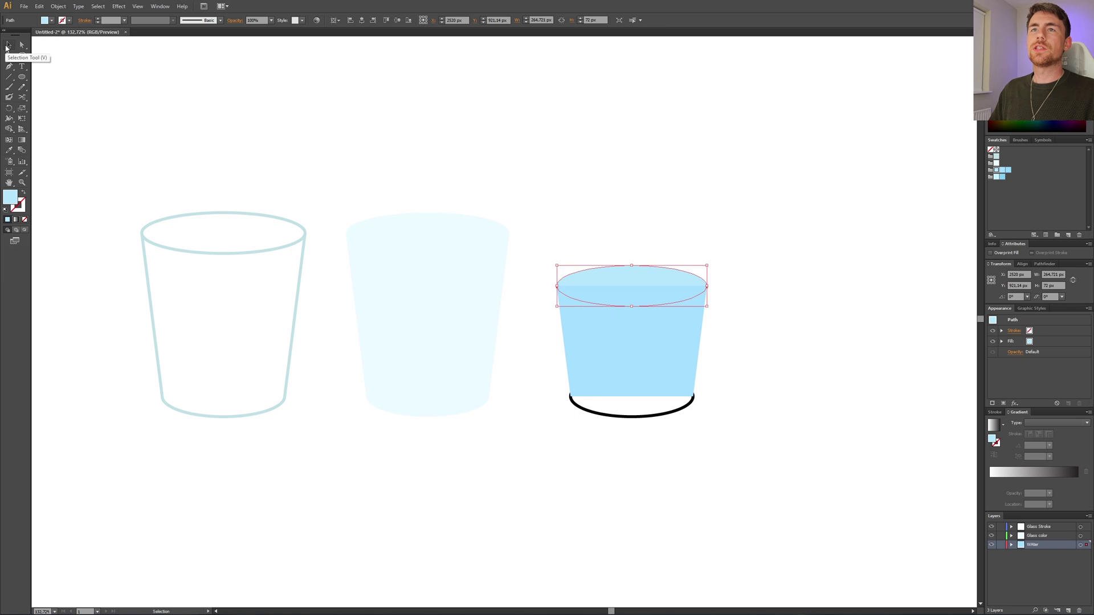
{"action": "right_click", "coordinate": [631, 278]}
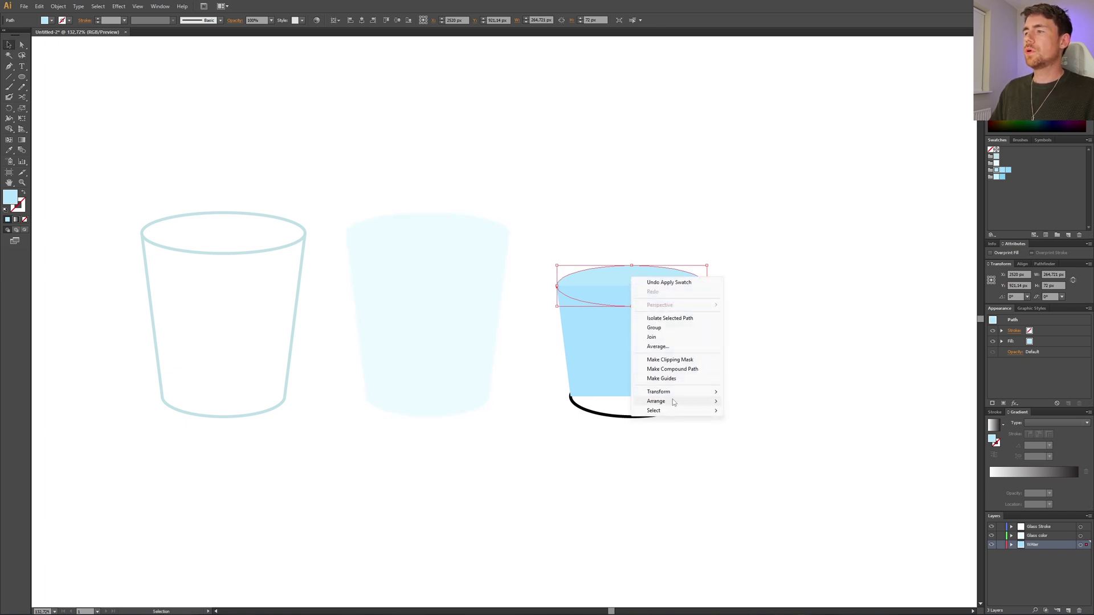
{"action": "mouse_move", "coordinate": [672, 401]}
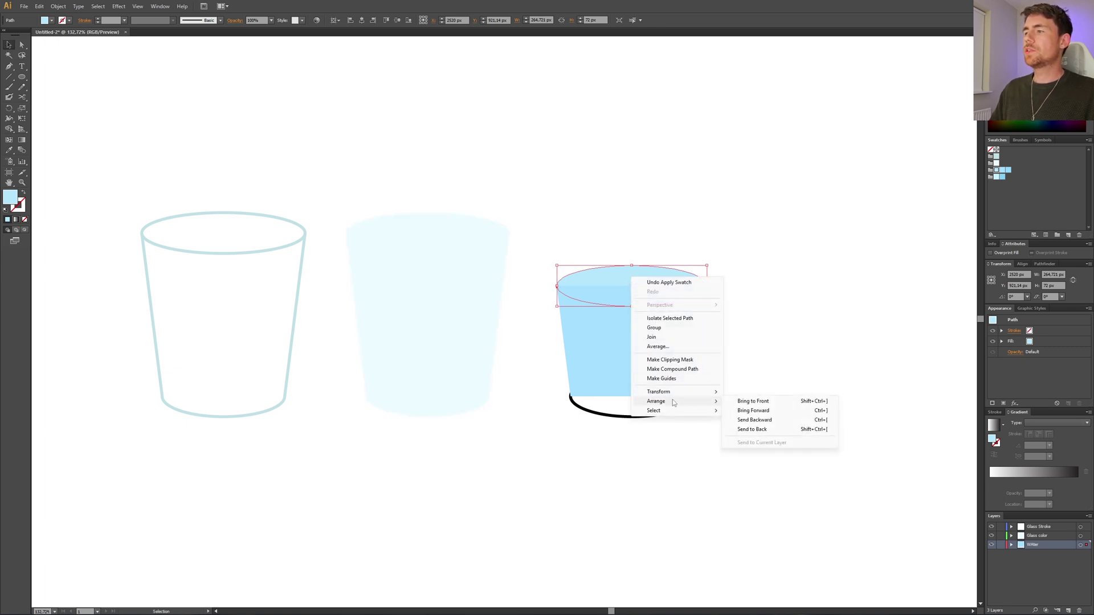
{"action": "left_click", "coordinate": [759, 401]}
{"action": "left_click", "coordinate": [756, 403]}
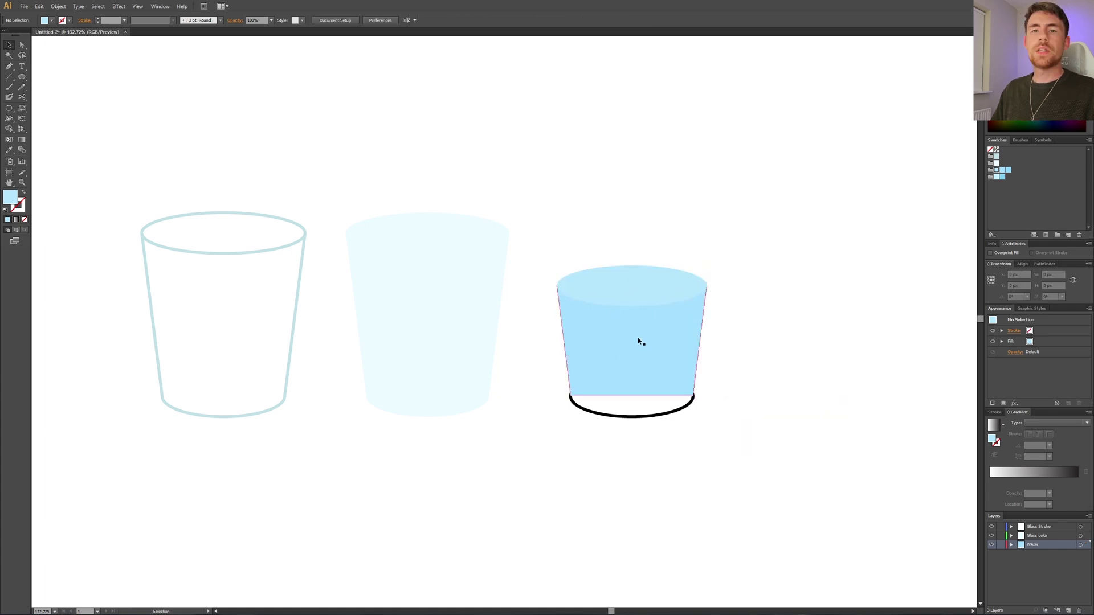
Fill the water's base ellipse with the darkest swatch of the three-blue group, leaving no stroke, and bring it to the front.
{"action": "left_click", "coordinate": [635, 415]}
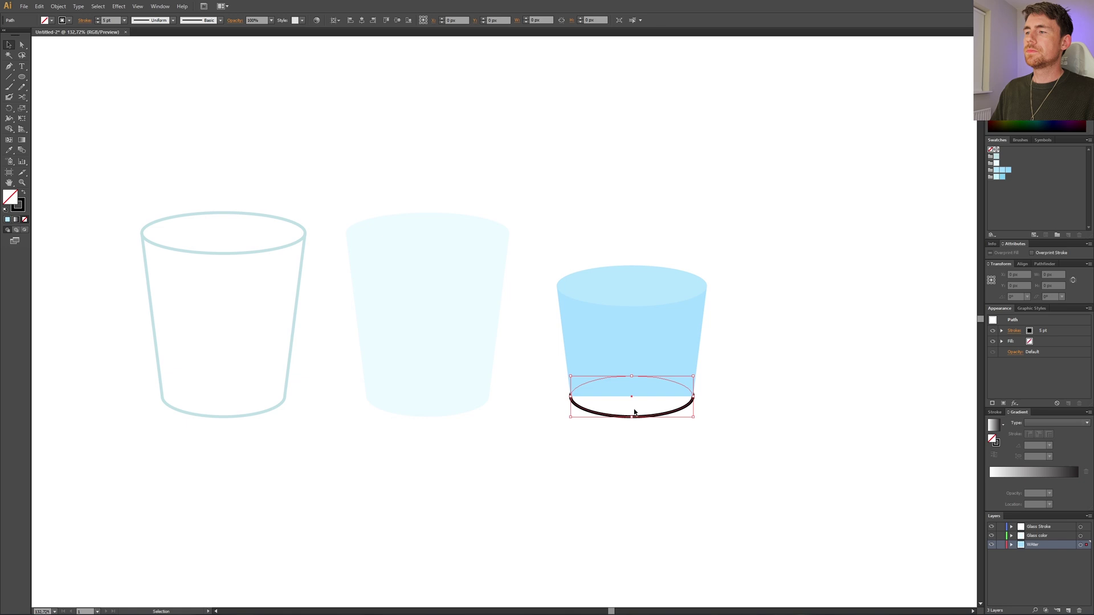
{"action": "left_click", "coordinate": [27, 194]}
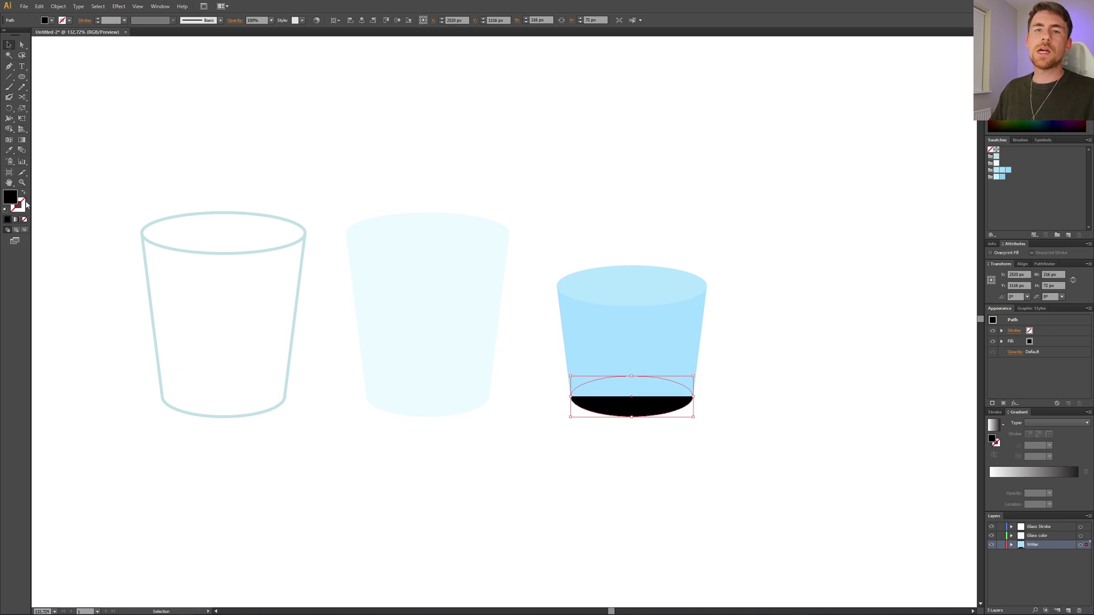
{"action": "left_click", "coordinate": [1008, 171]}
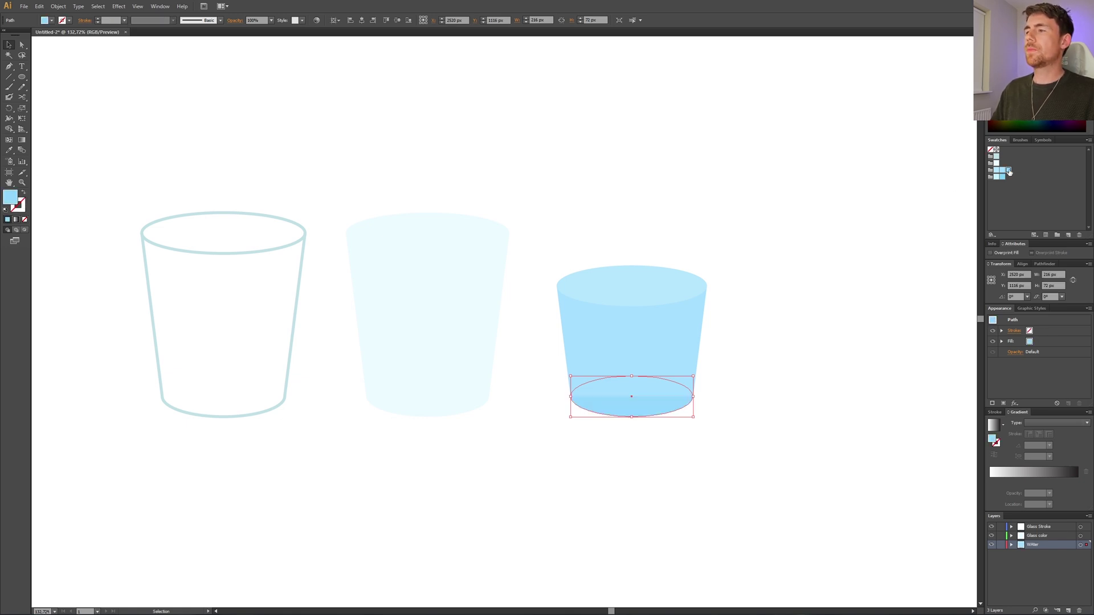
{"action": "right_click", "coordinate": [630, 410]}
{"action": "mouse_move", "coordinate": [676, 537]}
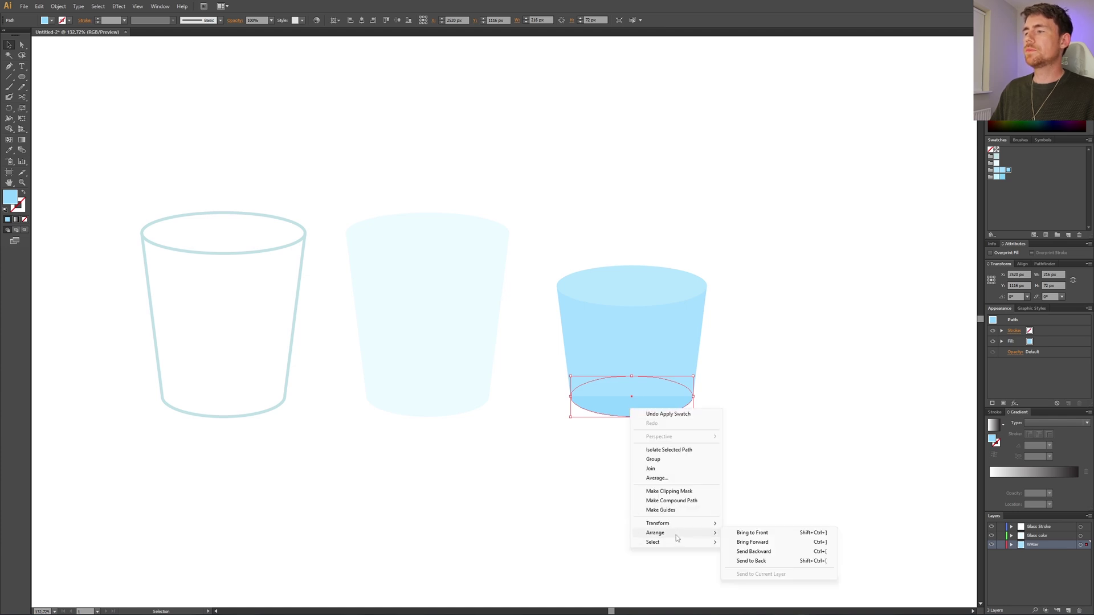
{"action": "left_click", "coordinate": [752, 533]}
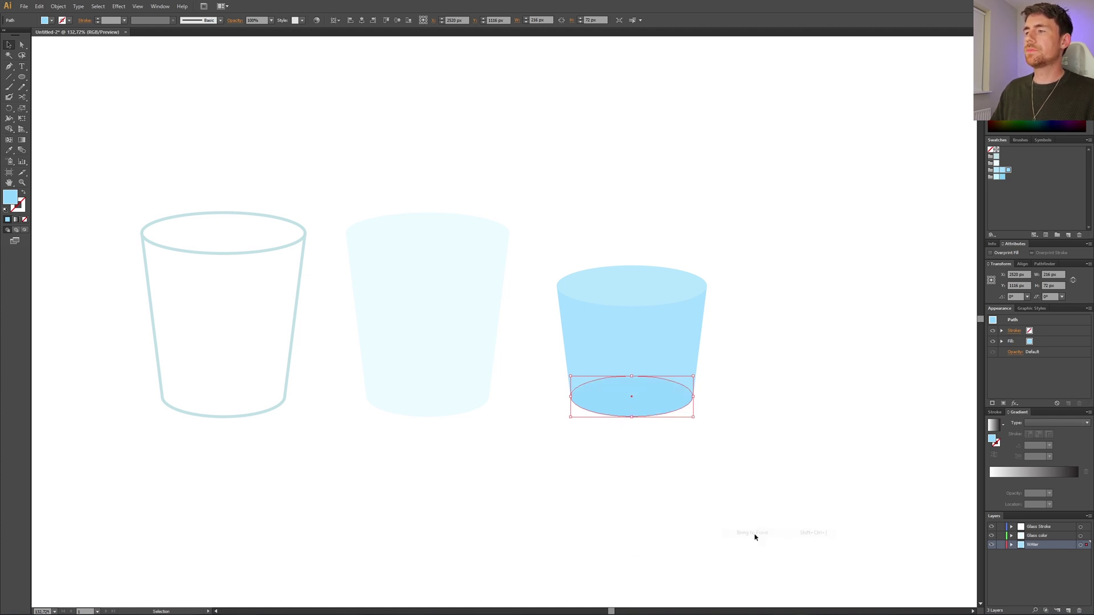
Copy the water surface ellipse and paste two copies in front of it.
{"action": "left_click", "coordinate": [755, 386]}
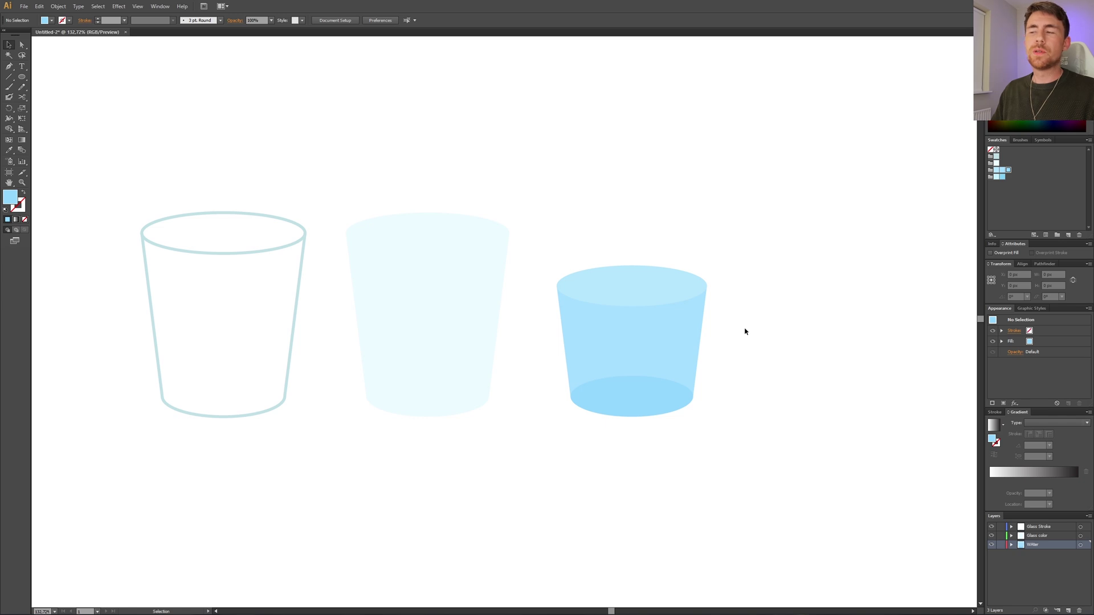
{"action": "left_click", "coordinate": [623, 287]}
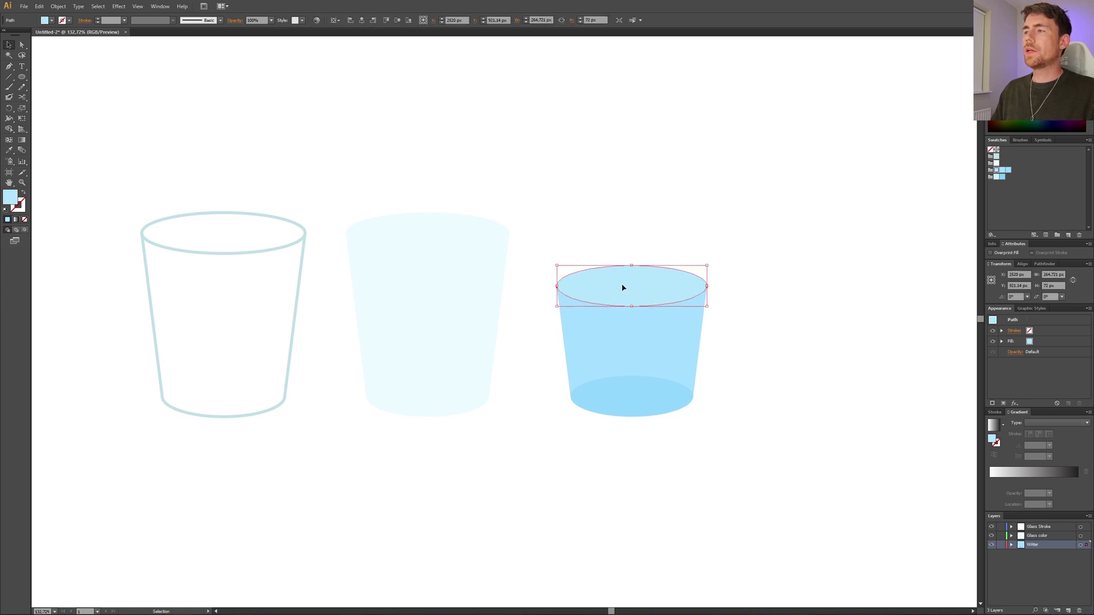
{"action": "left_click", "coordinate": [40, 6]}
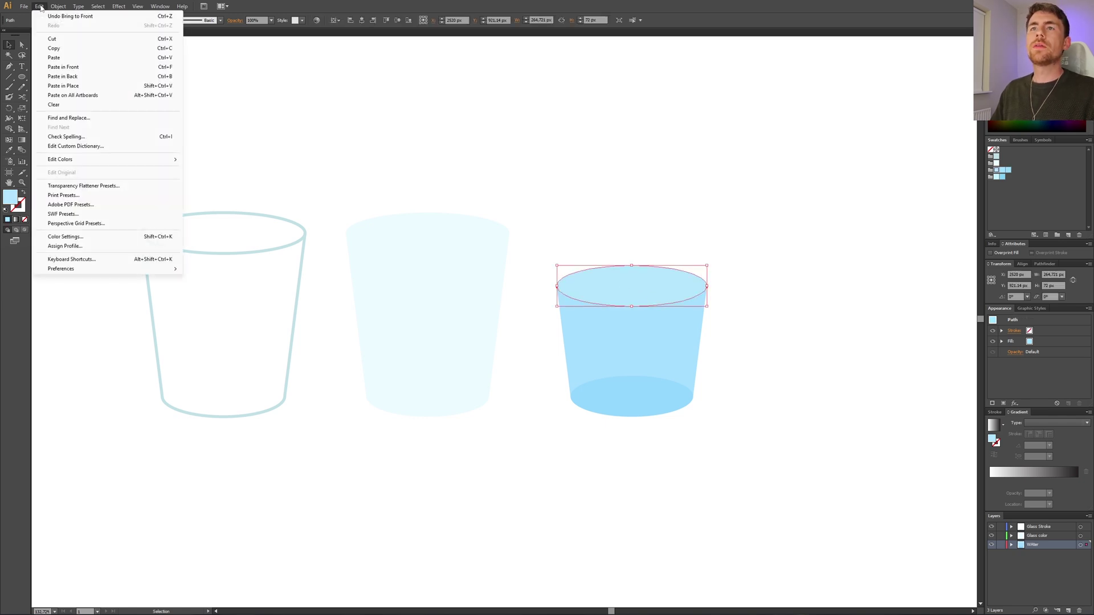
{"action": "left_click", "coordinate": [54, 49]}
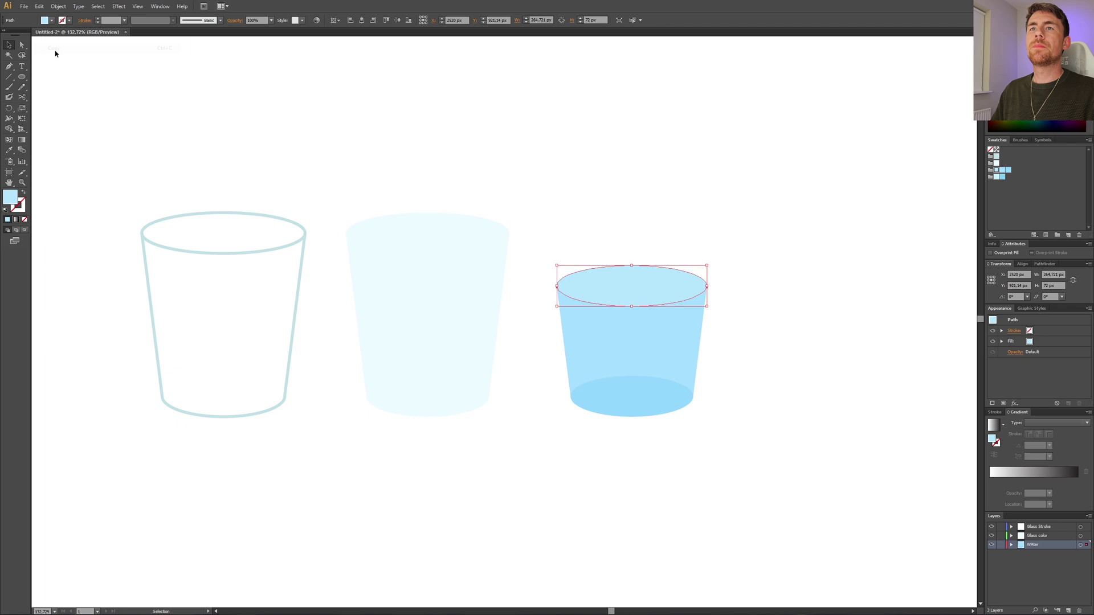
{"action": "left_click", "coordinate": [40, 7]}
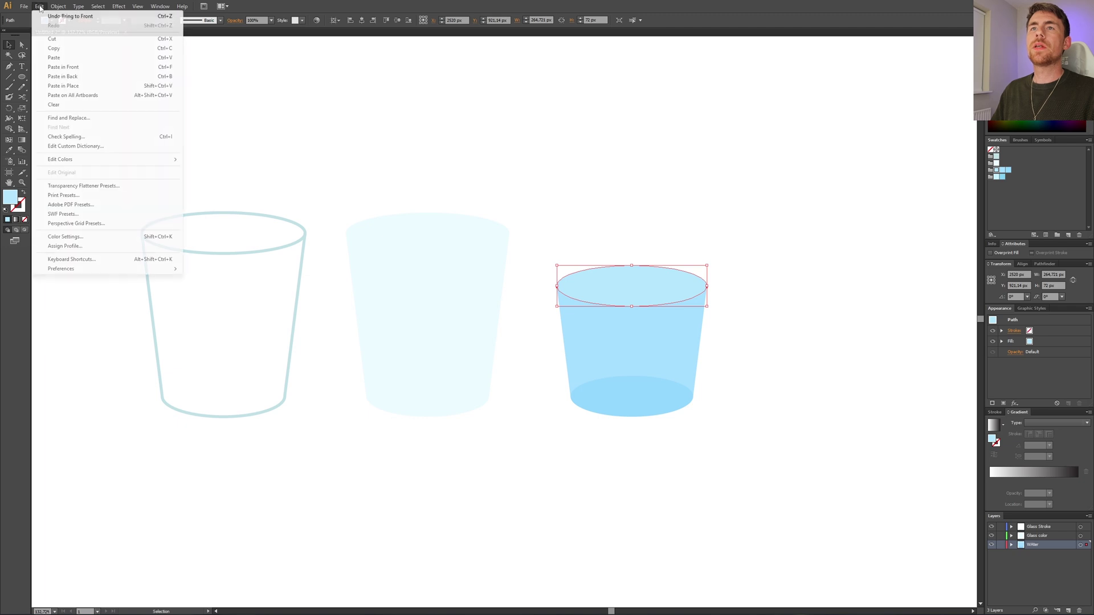
{"action": "left_click", "coordinate": [62, 70]}
{"action": "key", "text": "alt+e"}
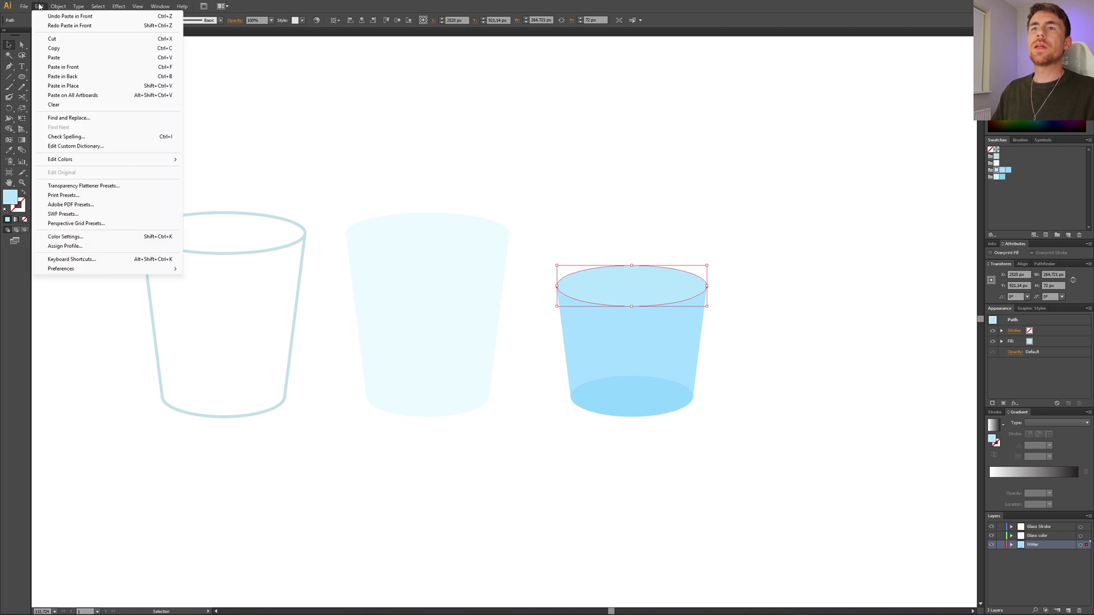
{"action": "left_click", "coordinate": [68, 69]}
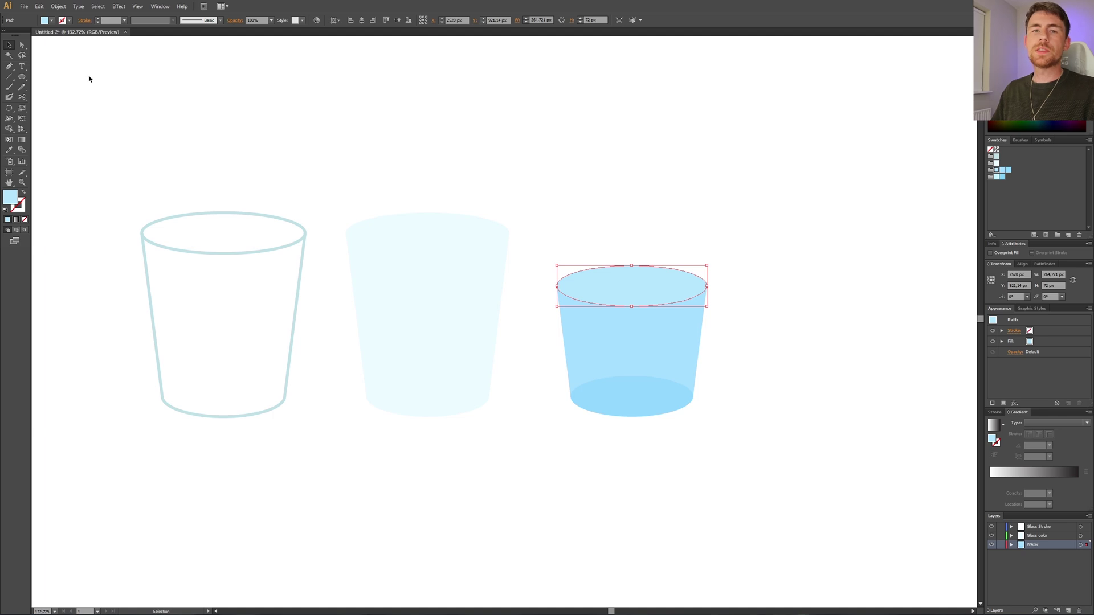
{"action": "left_click_drag", "start_coordinate": [635, 277], "coordinate": [770, 321]}
{"action": "key", "text": "ctrl+z"}
{"action": "key", "text": "ctrl+z"}
{"action": "key", "text": "ctrl+z"}
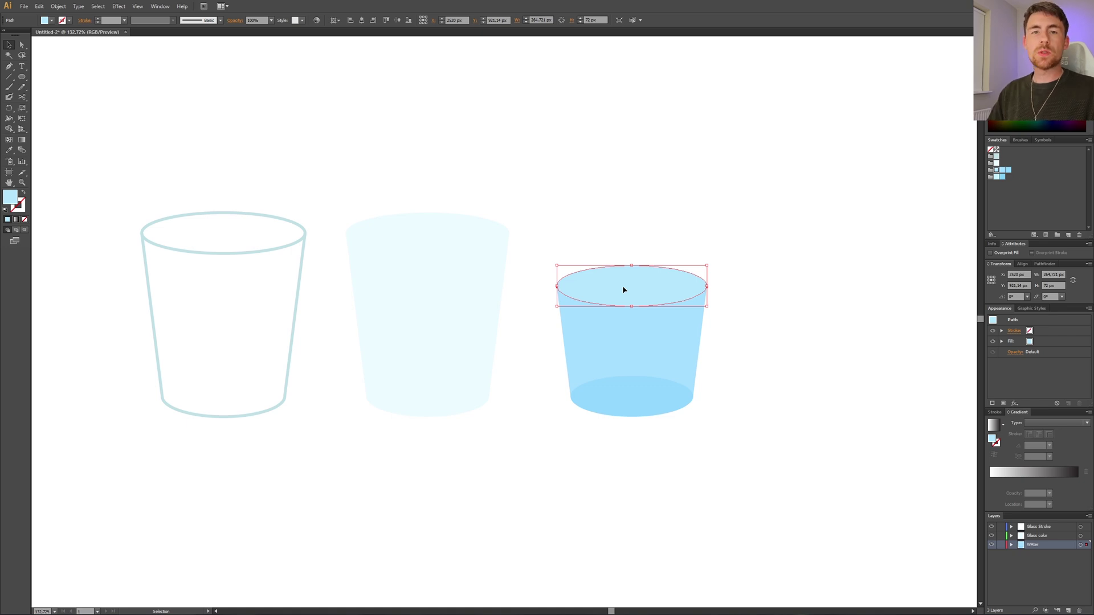
Shift the top copy of the surface ellipse 20 px to the right and select it together with the copy beneath.
{"action": "key", "text": "shift"}
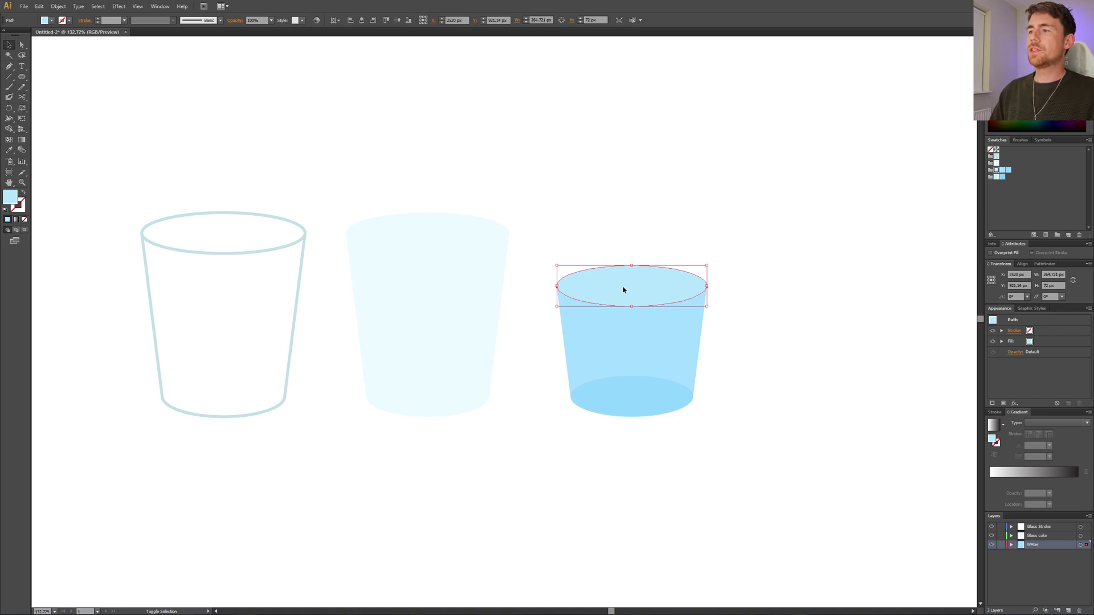
{"action": "key", "text": "shift+Right"}
{"action": "key", "text": "shift+Right"}
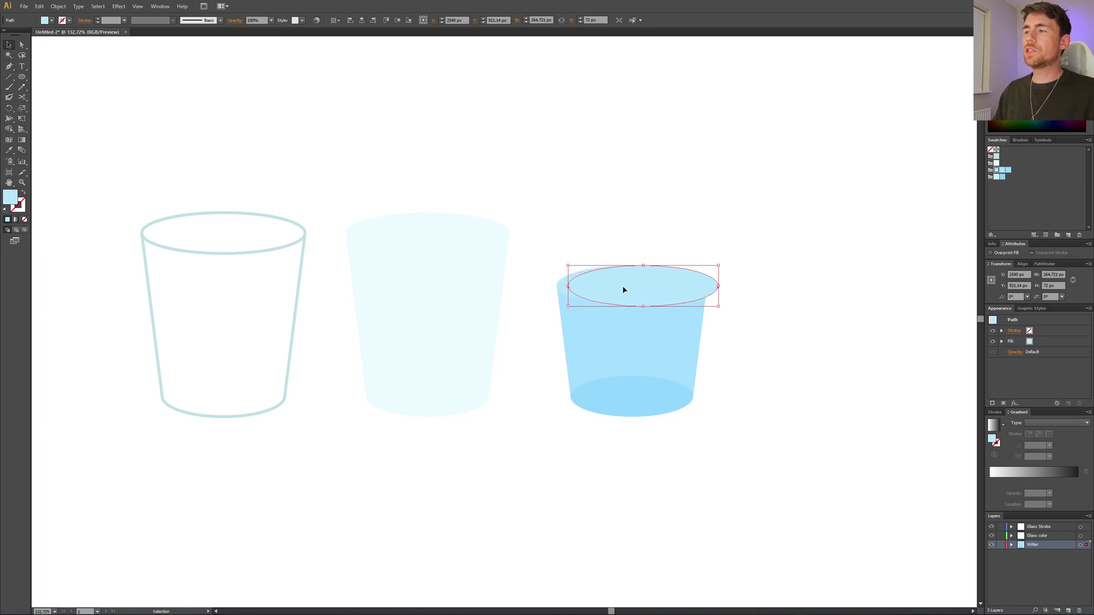
{"action": "key", "text": "shift"}
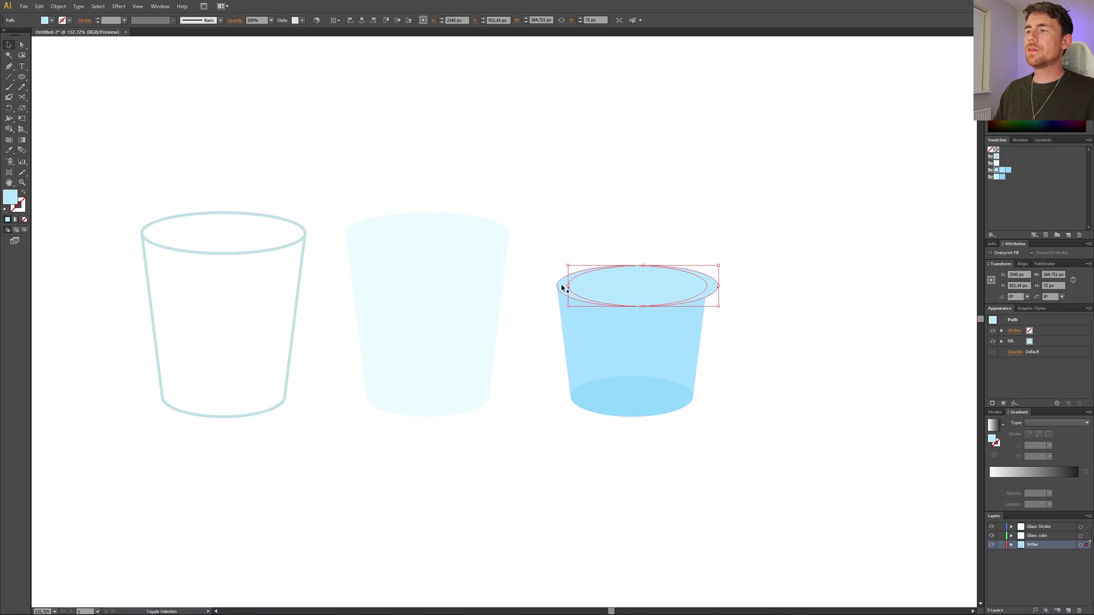
{"action": "left_click", "coordinate": [561, 288], "text": "shift"}
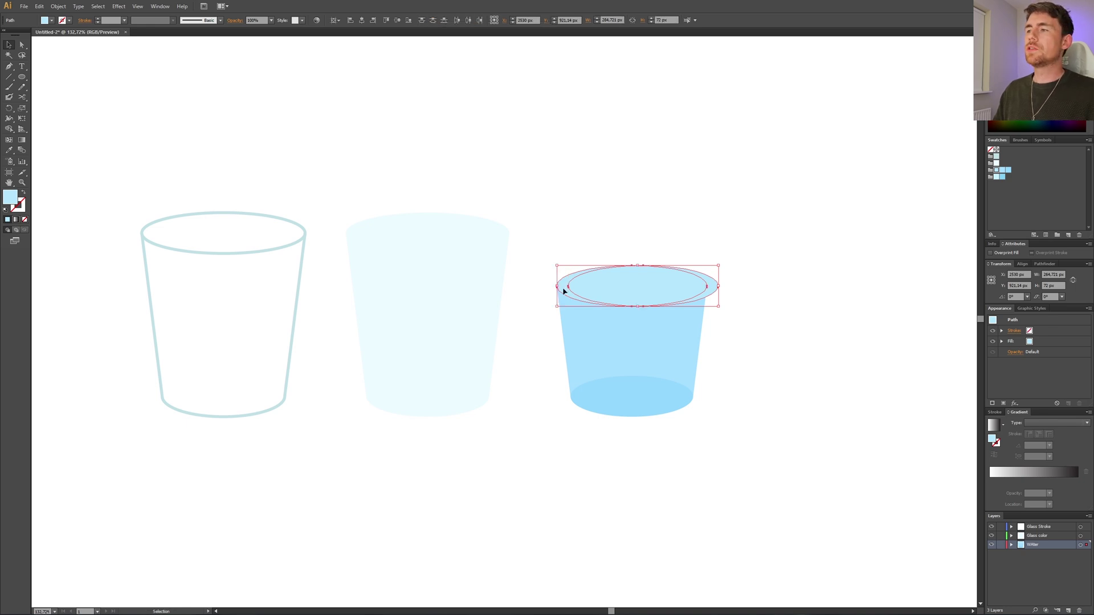
{"action": "left_click_drag", "start_coordinate": [563, 290], "coordinate": [581, 239]}
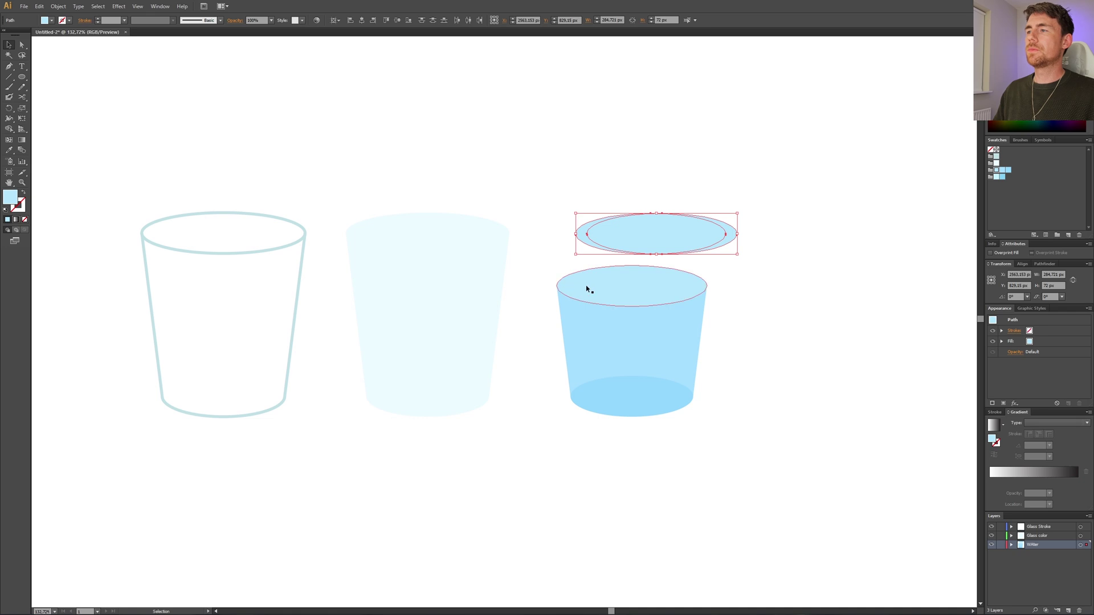
{"action": "key", "text": "ctrl+z"}
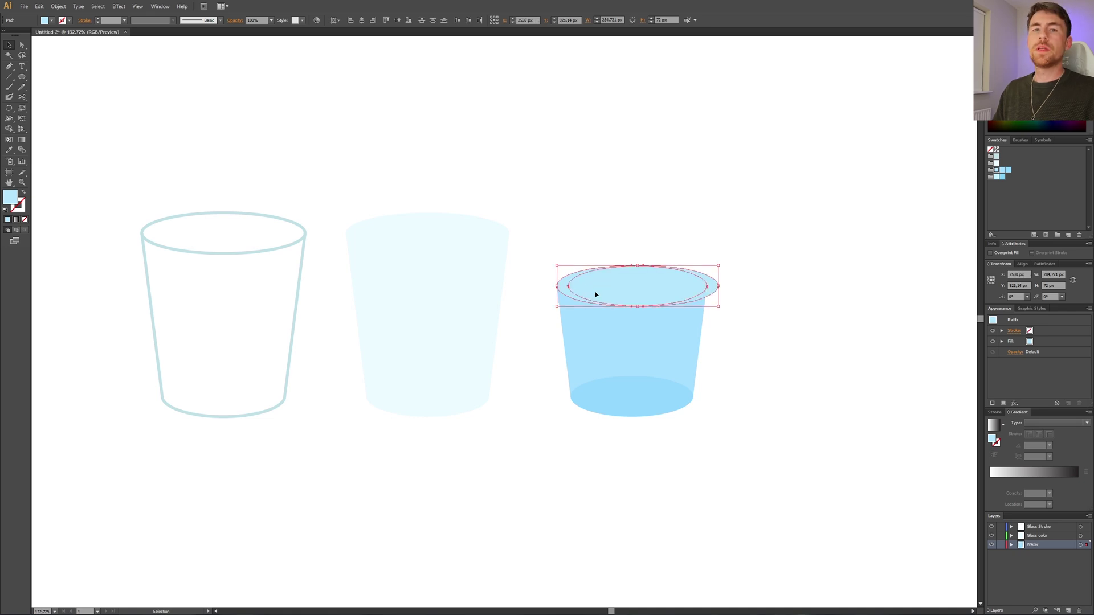
Reduce the two surface ellipse copies to a left-edge crescent with Shape Builder and fill it with the lighter swatch of the two-blue group.
{"action": "left_click", "coordinate": [9, 129]}
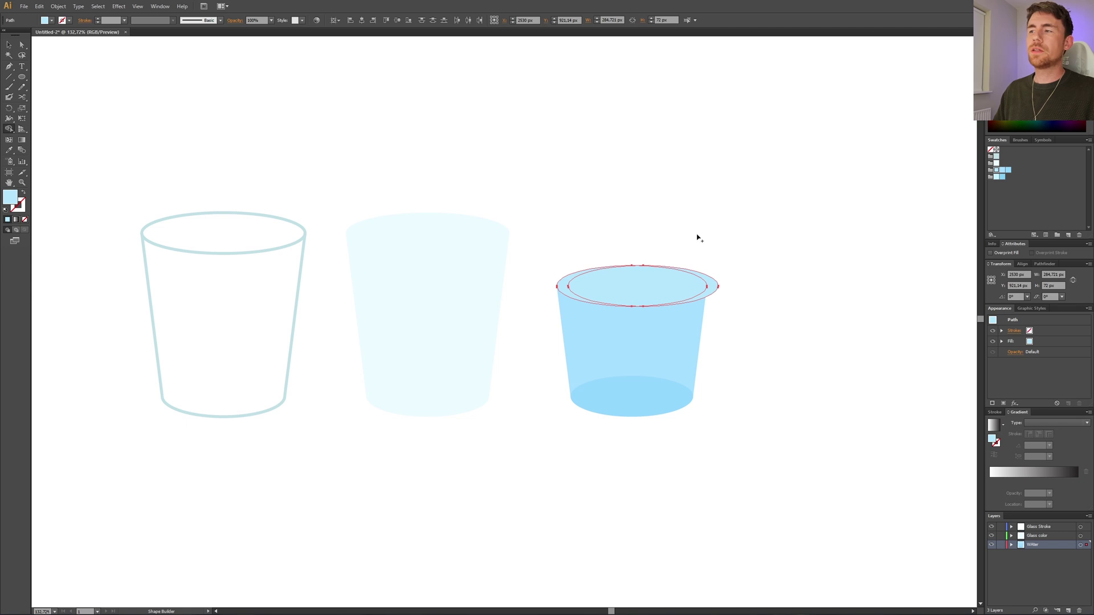
{"action": "left_click_drag", "start_coordinate": [697, 238], "coordinate": [647, 296]}
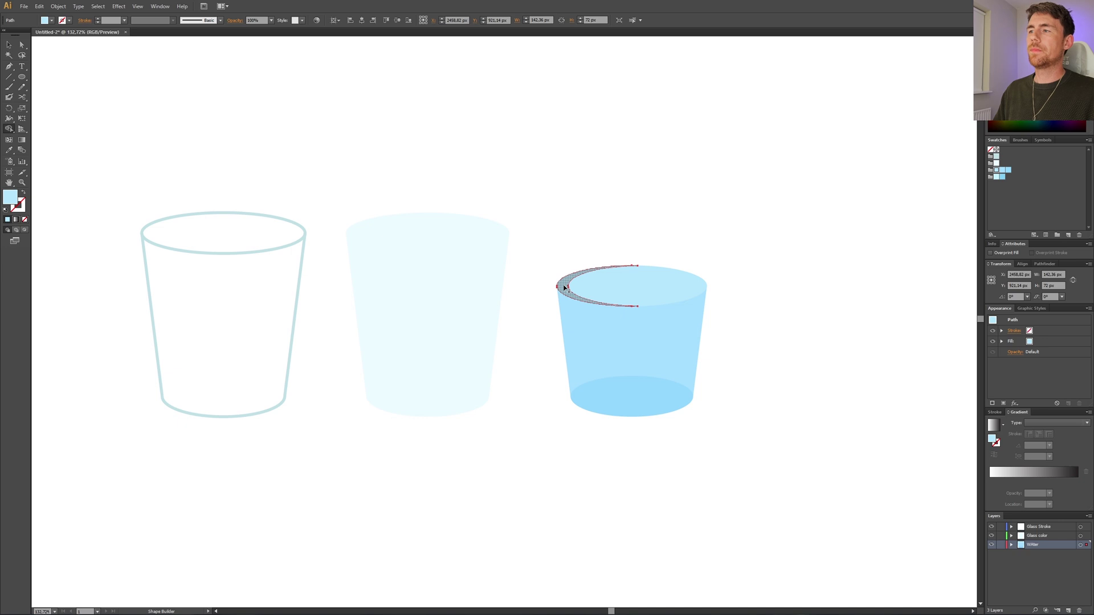
{"action": "left_click", "coordinate": [10, 45]}
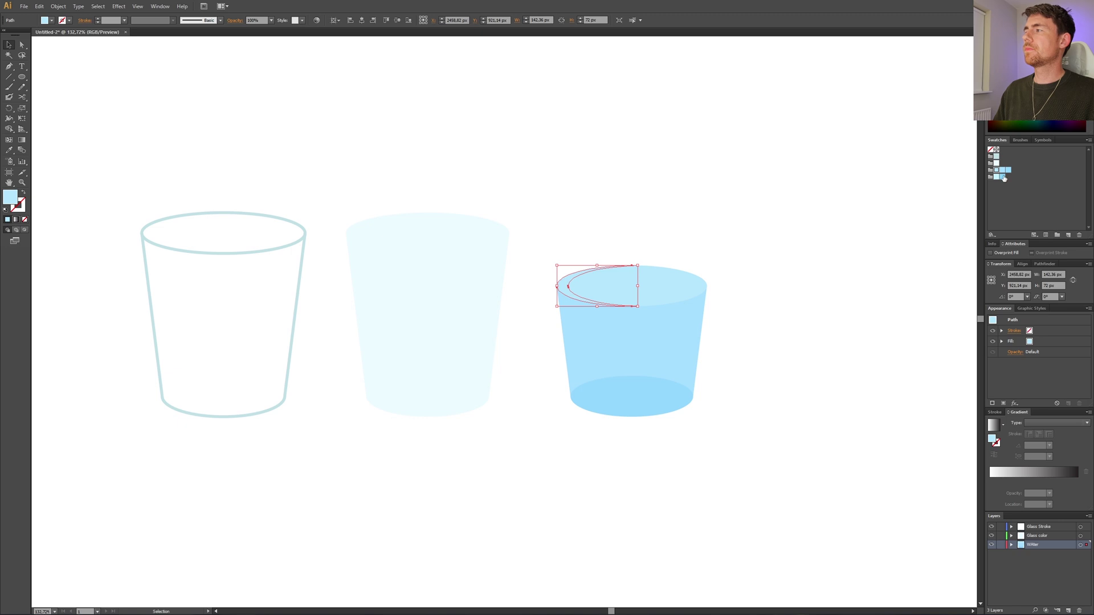
{"action": "left_click", "coordinate": [627, 234]}
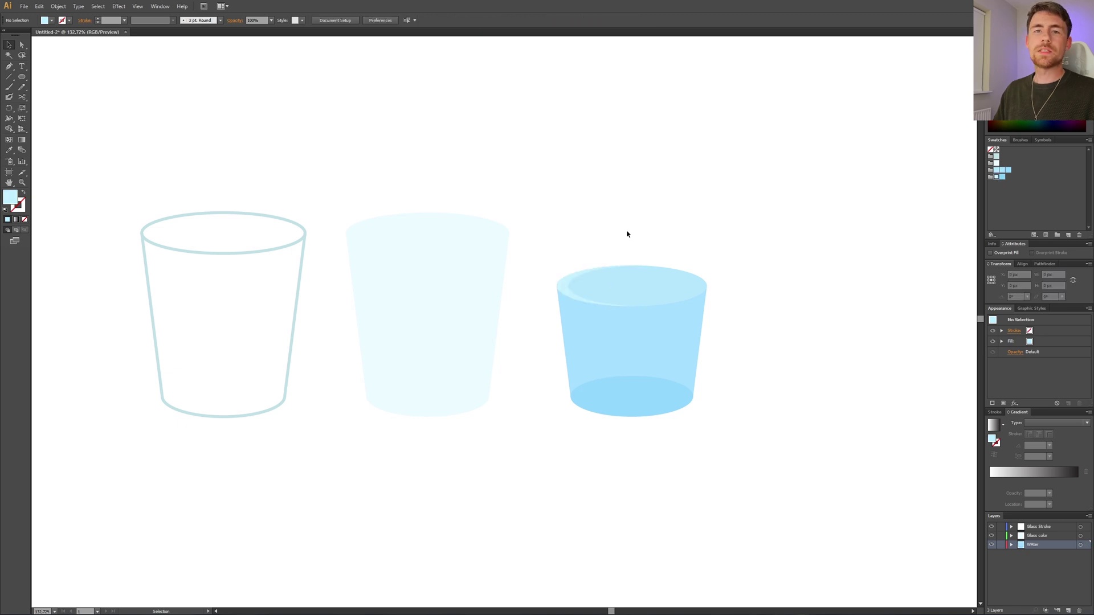
Copy the water's base ellipse and paste two copies in front of it.
{"action": "left_click", "coordinate": [648, 395]}
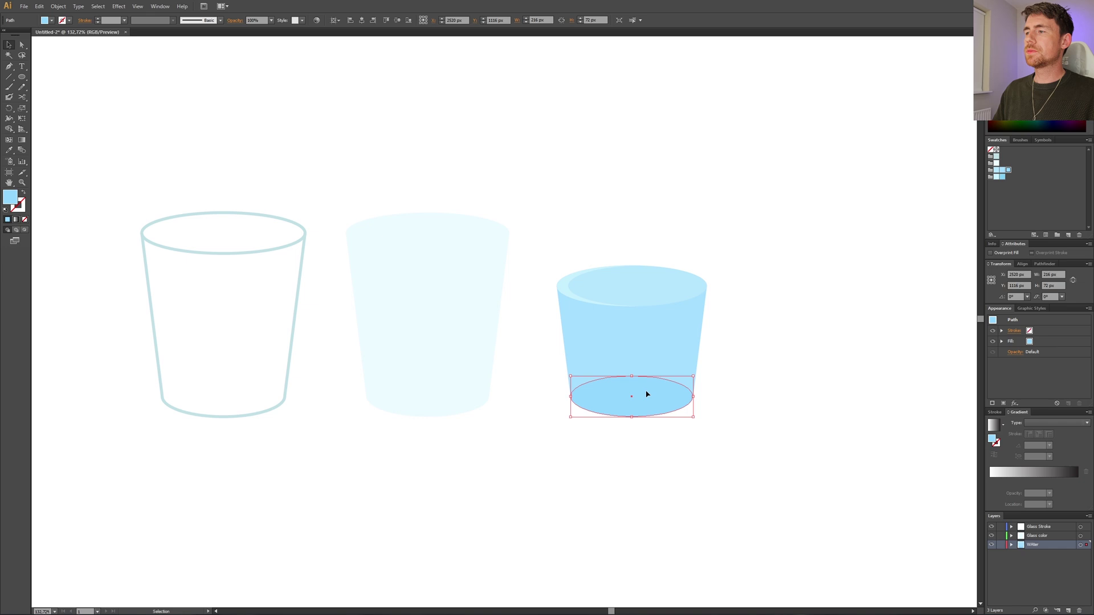
{"action": "left_click", "coordinate": [39, 6]}
{"action": "left_click", "coordinate": [53, 50]}
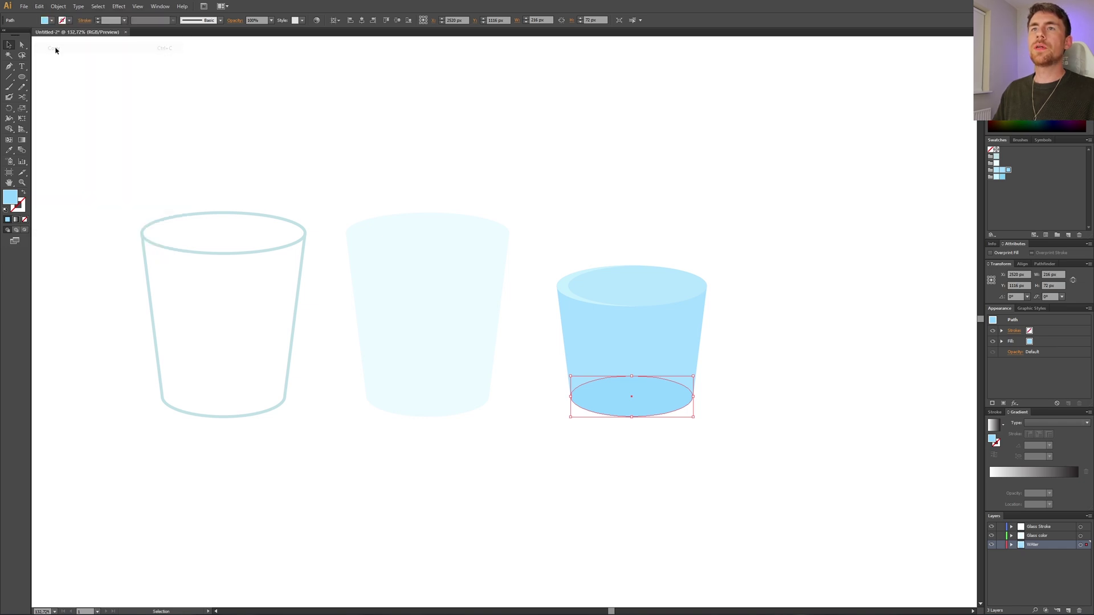
{"action": "left_click", "coordinate": [38, 6]}
{"action": "left_click", "coordinate": [63, 67]}
{"action": "left_click", "coordinate": [39, 6]}
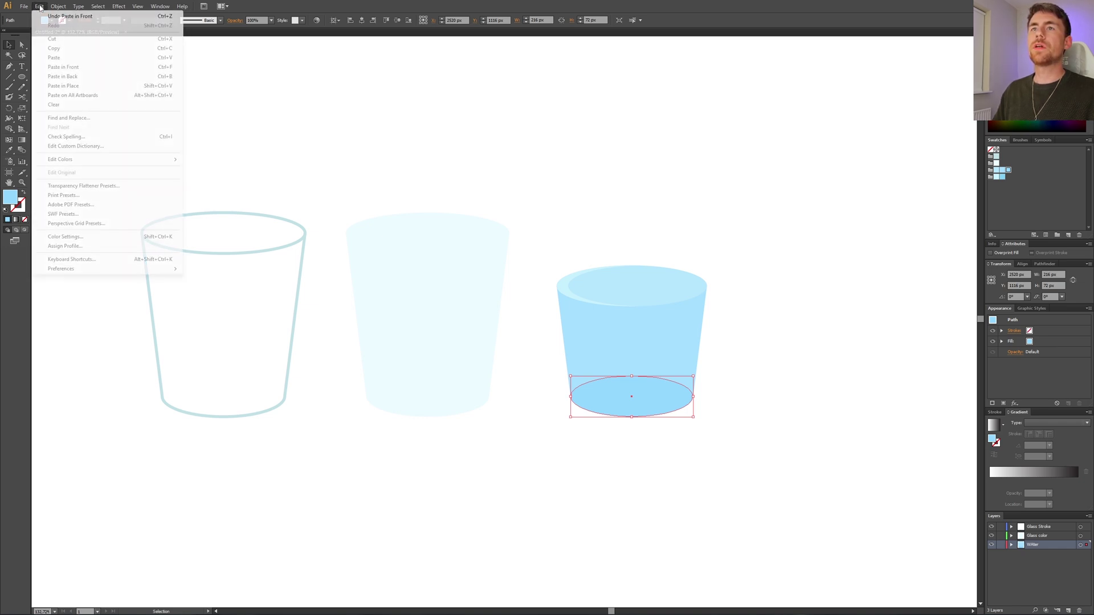
{"action": "left_click", "coordinate": [61, 68]}
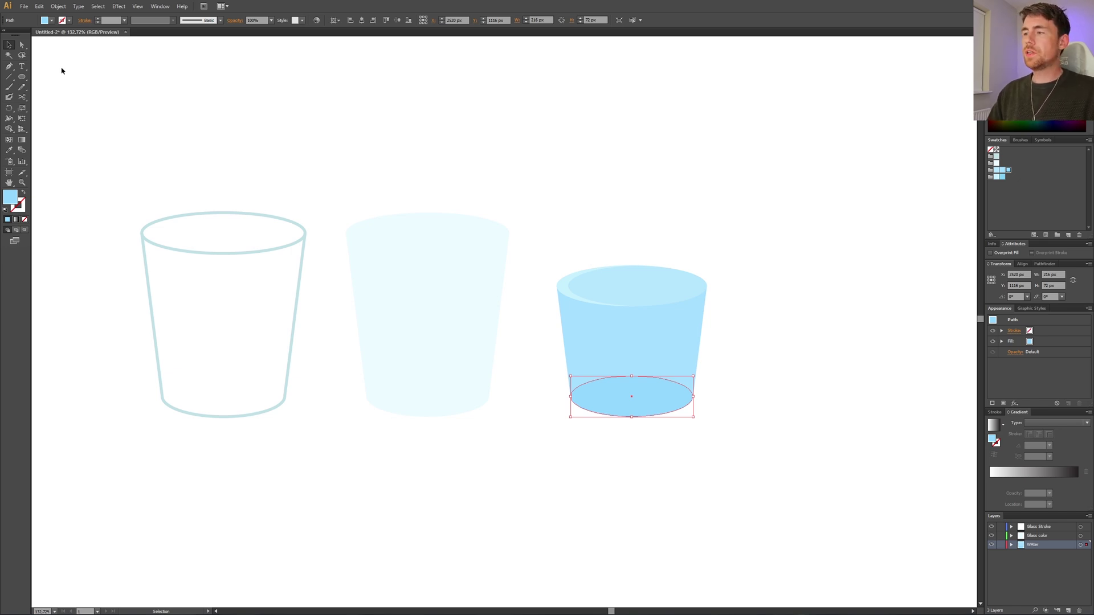
Shift the top copy of the base ellipse 20 px to the left and select it together with the copy beneath.
{"action": "key", "text": "ctrl"}
{"action": "key", "text": "shift+Left"}
{"action": "key", "text": "shift+Left"}
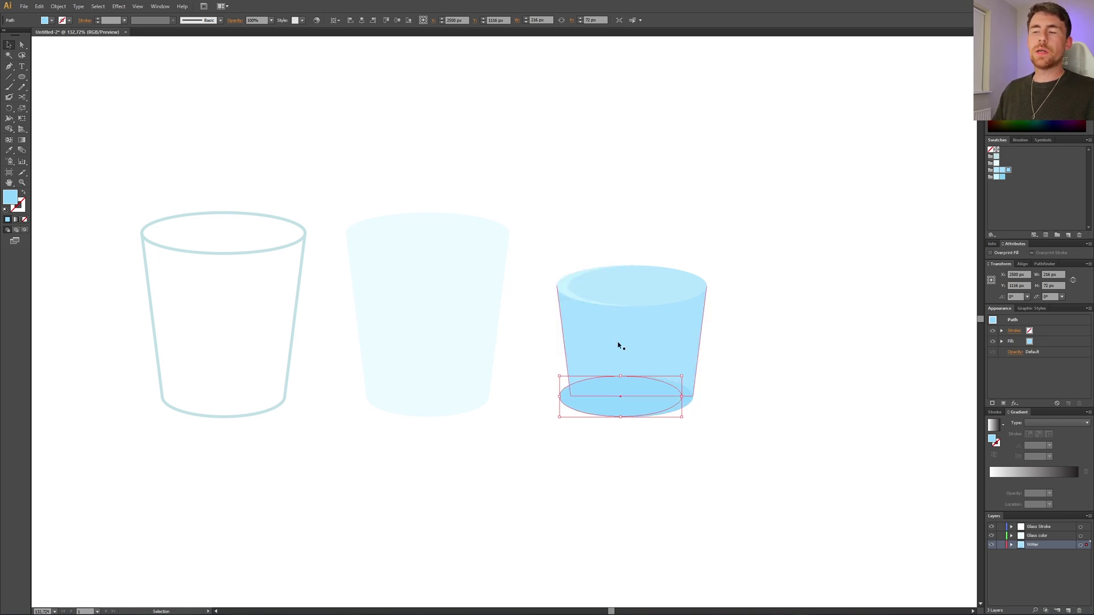
{"action": "left_click", "coordinate": [688, 400], "text": "shift"}
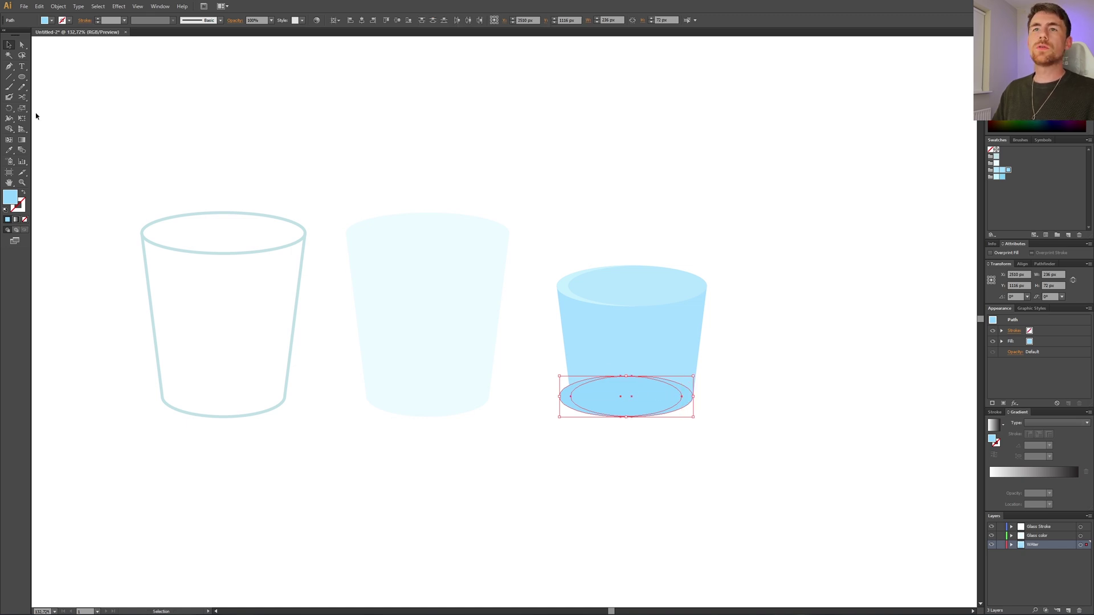
Reduce the two base ellipse copies to a right-edge crescent with Shape Builder and fill it with the darker swatch of the two-blue group.
{"action": "left_click", "coordinate": [10, 130]}
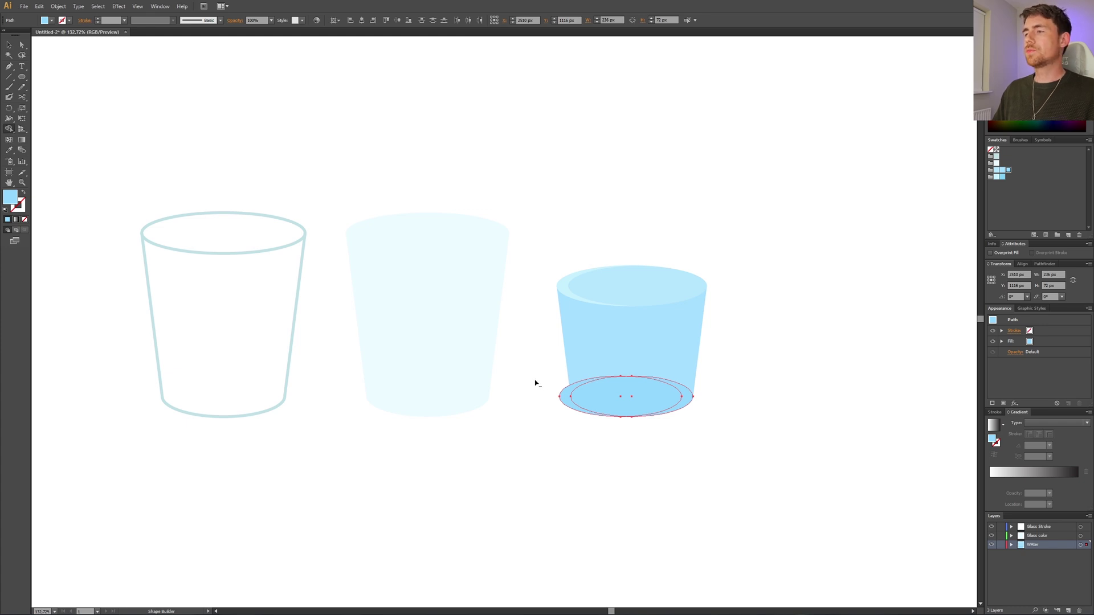
{"action": "left_click_drag", "start_coordinate": [535, 383], "coordinate": [633, 402]}
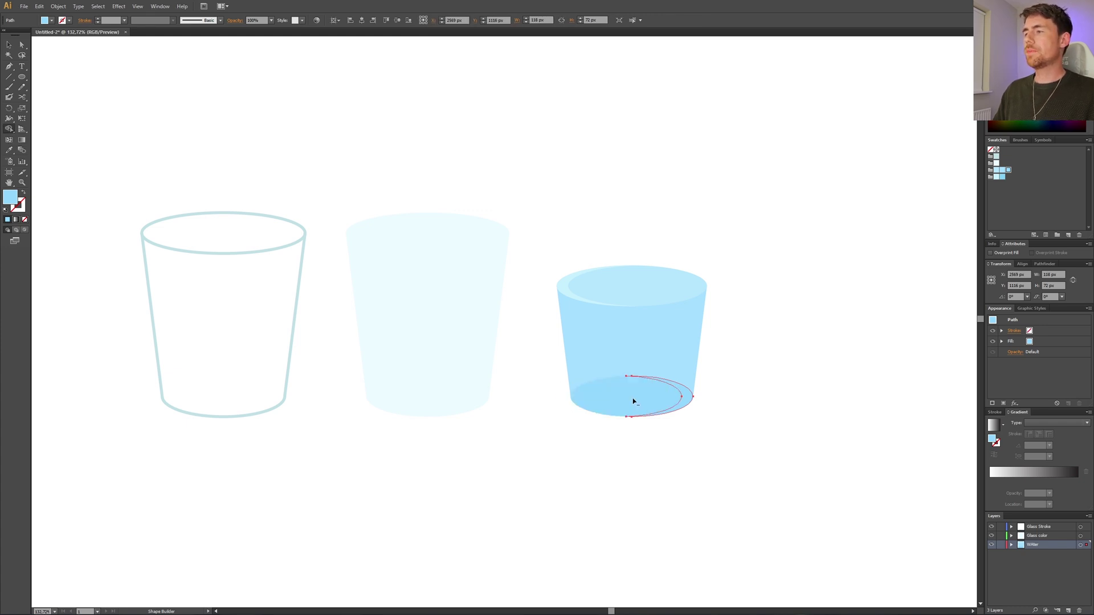
{"action": "left_click", "coordinate": [9, 45]}
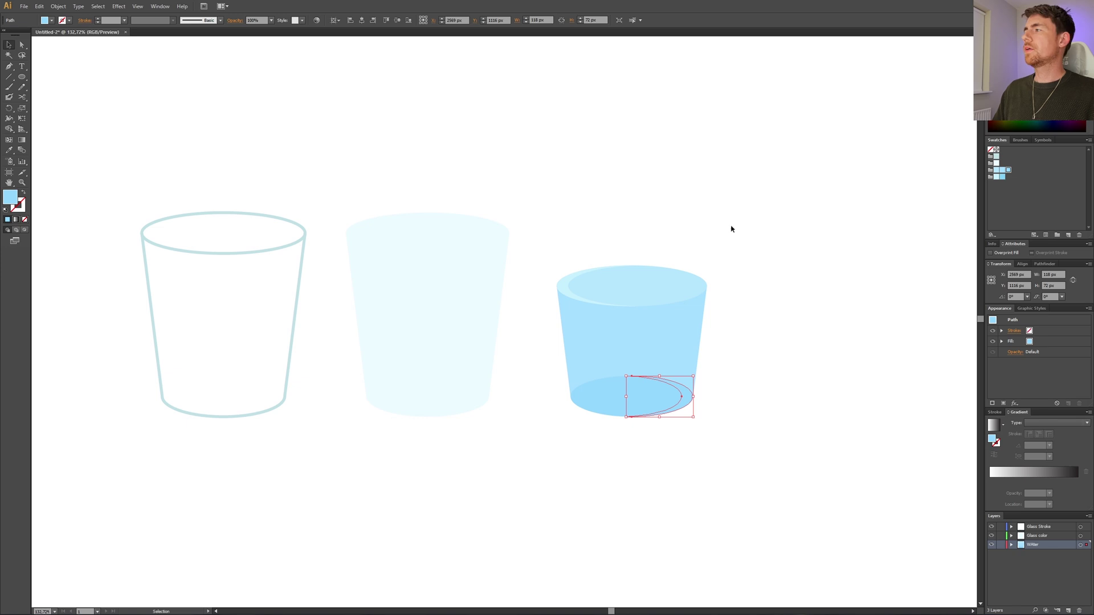
{"action": "left_click", "coordinate": [1002, 177]}
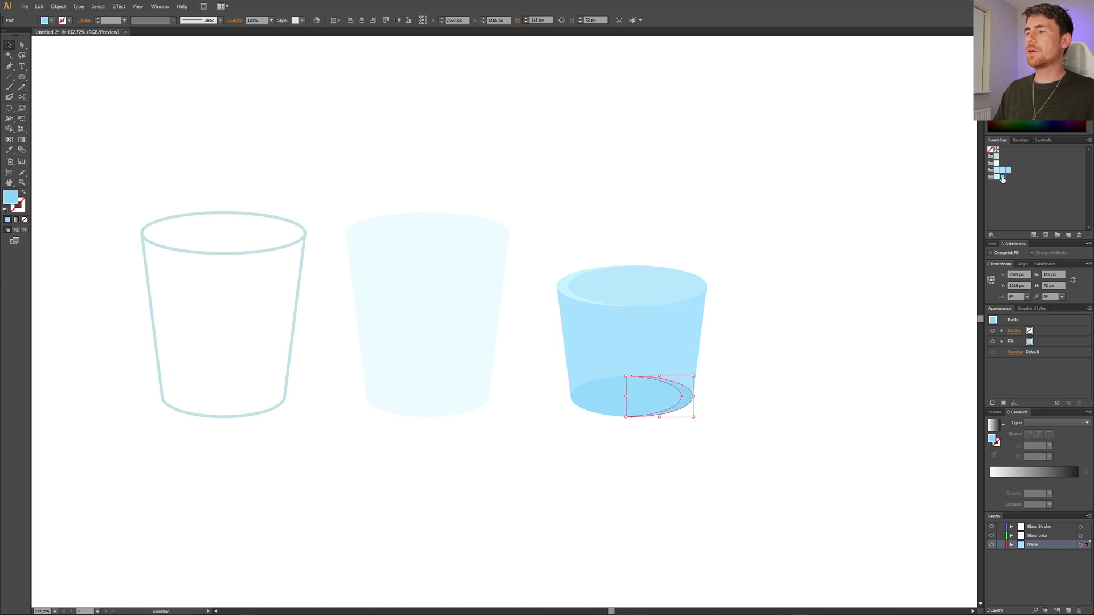
{"action": "left_click", "coordinate": [721, 428]}
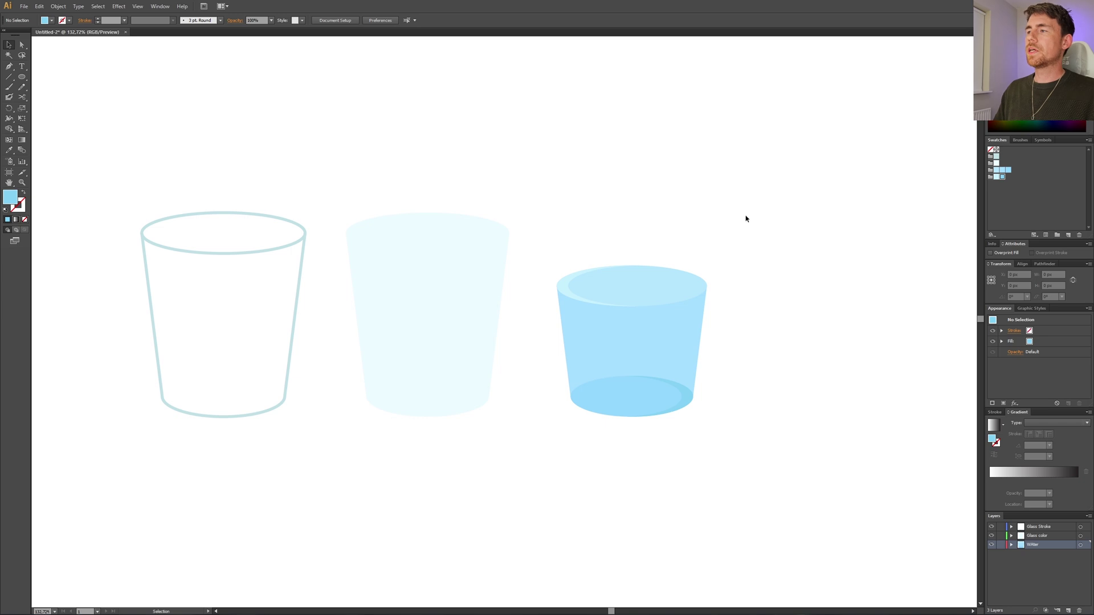
Group all the water shapes together, and group the glass outline shapes separately.
{"action": "left_click_drag", "start_coordinate": [745, 219], "coordinate": [539, 444]}
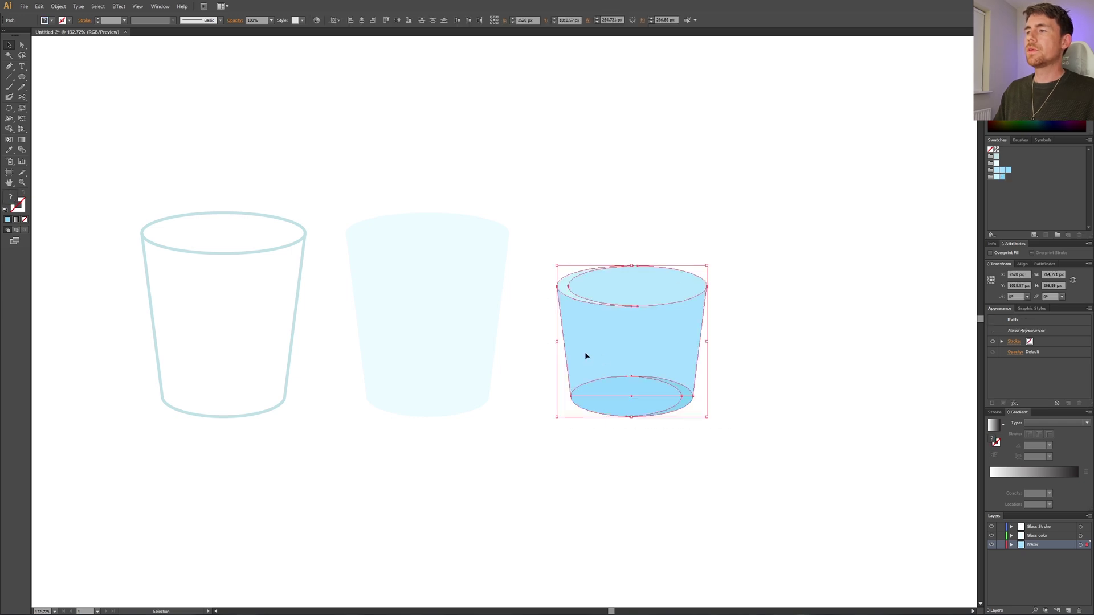
{"action": "right_click", "coordinate": [586, 356]}
{"action": "left_click", "coordinate": [611, 393]}
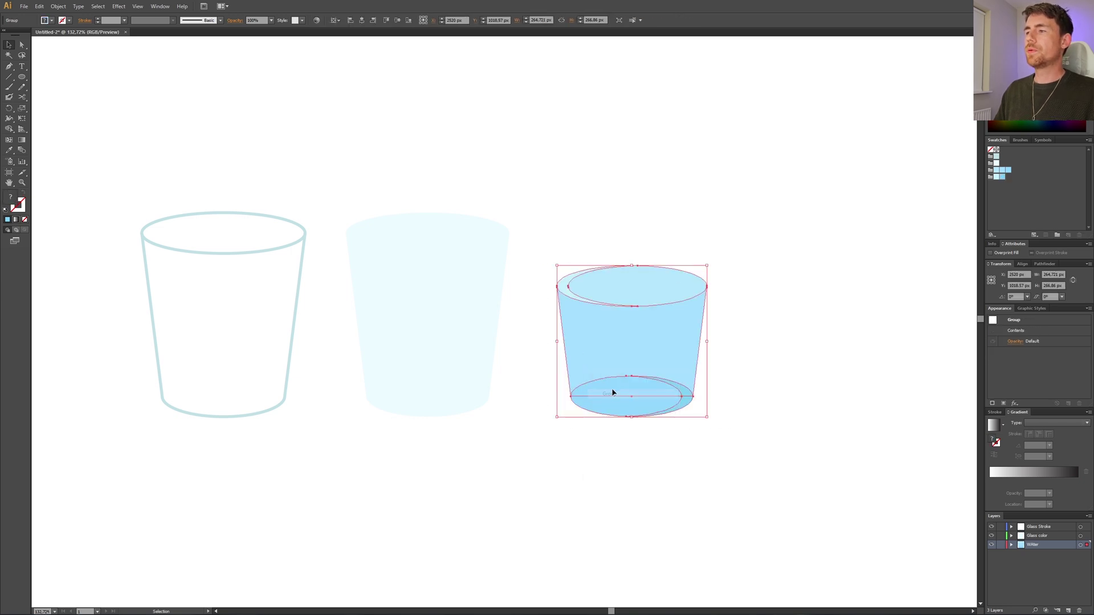
{"action": "left_click_drag", "start_coordinate": [117, 191], "coordinate": [313, 439]}
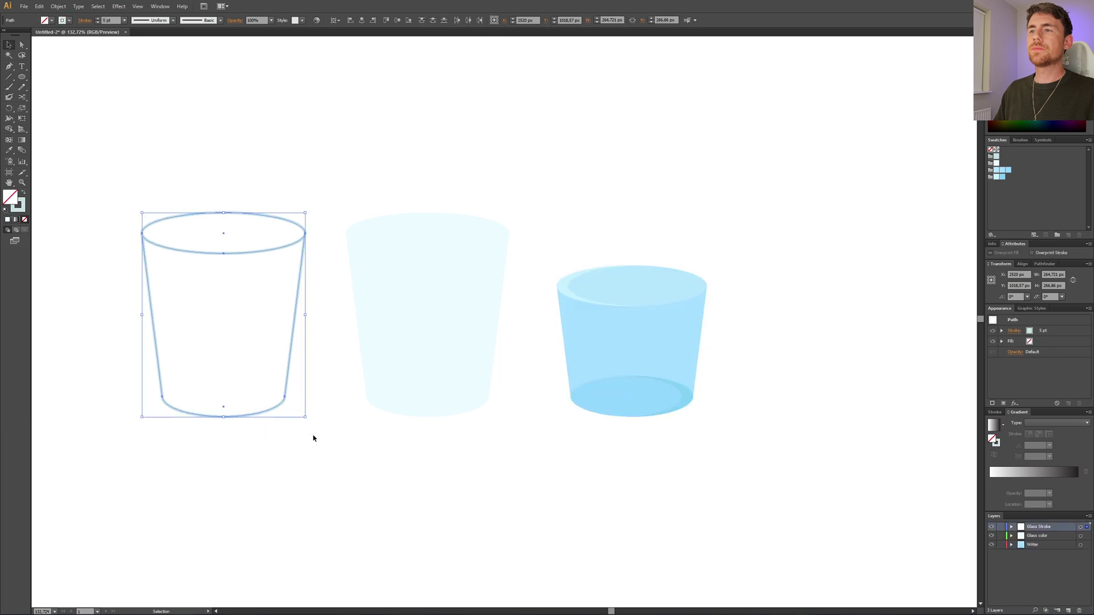
{"action": "right_click", "coordinate": [257, 250]}
{"action": "left_click", "coordinate": [281, 292]}
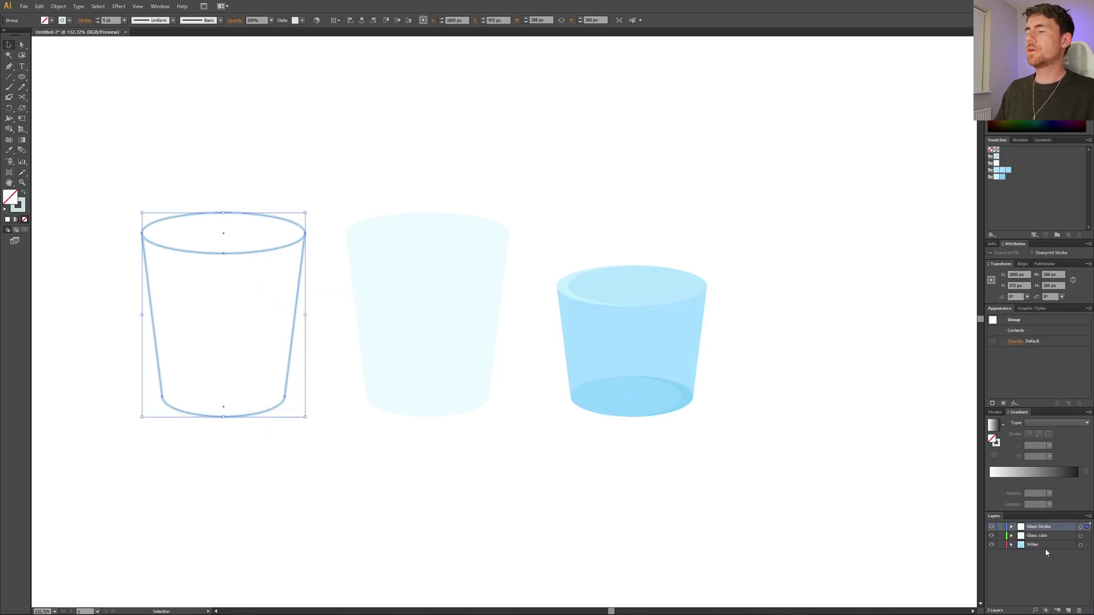
Move the Water layer between the Glass Stroke and Glass color layers and select the glass color shape.
{"action": "left_click_drag", "start_coordinate": [1046, 545], "coordinate": [1045, 534]}
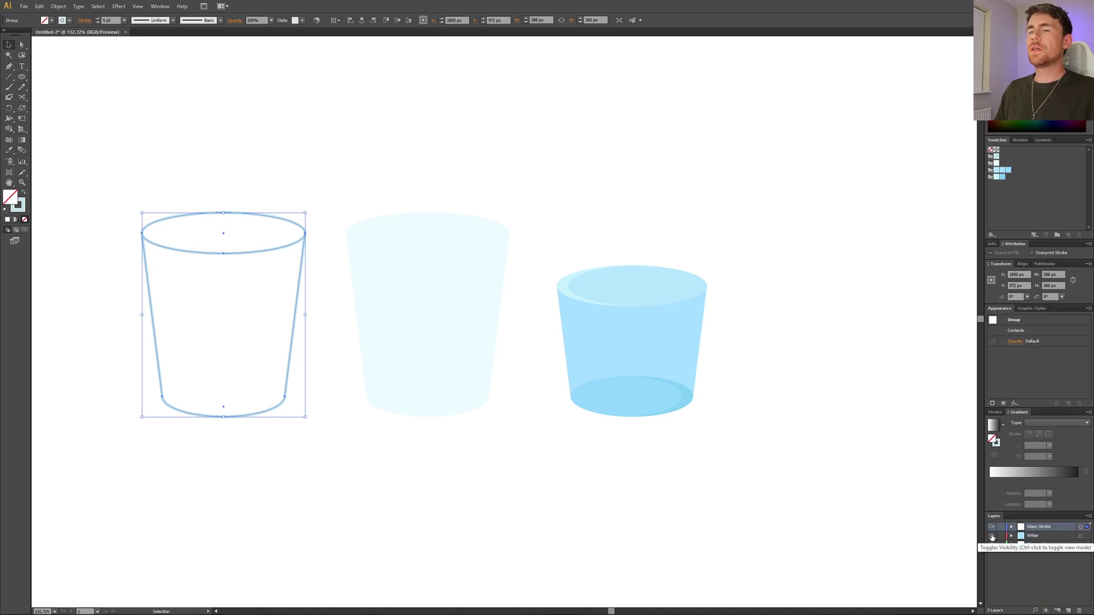
{"action": "left_click", "coordinate": [402, 298]}
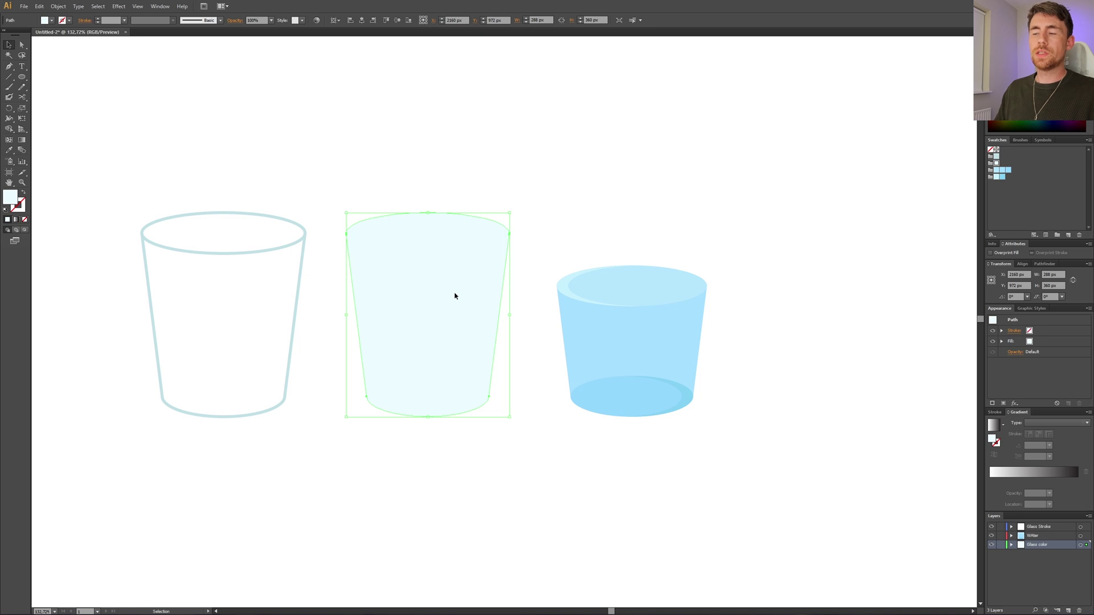
Move the glass color shape 360 px left, keeping it level, so it sits exactly inside the glass outline, and deselect it.
{"action": "left_click_drag", "start_coordinate": [455, 296], "coordinate": [251, 293]}
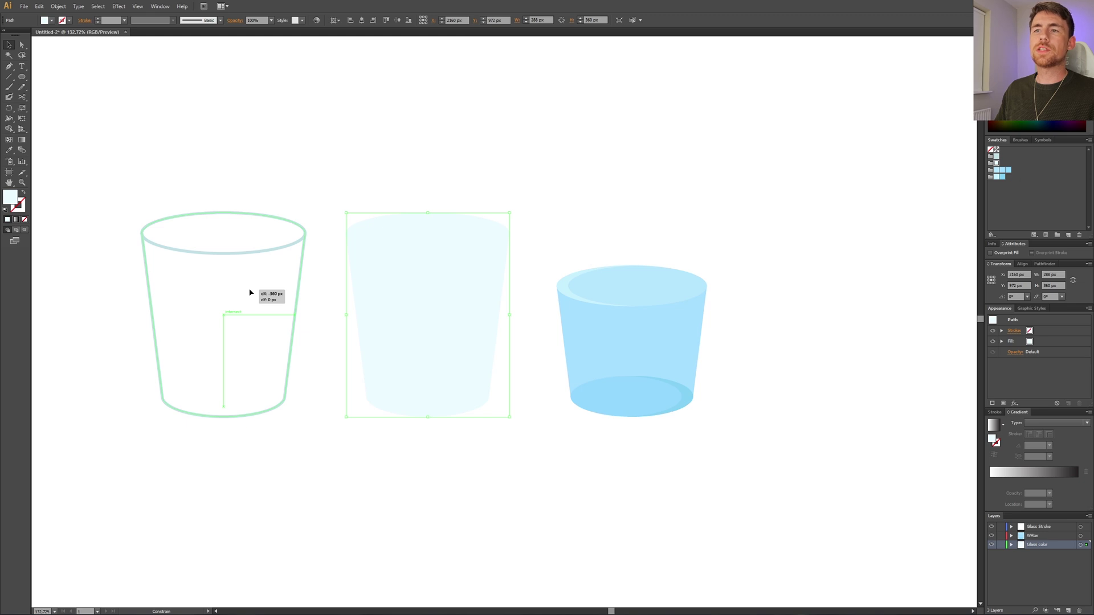
{"action": "left_click_drag", "start_coordinate": [250, 293], "coordinate": [249, 291]}
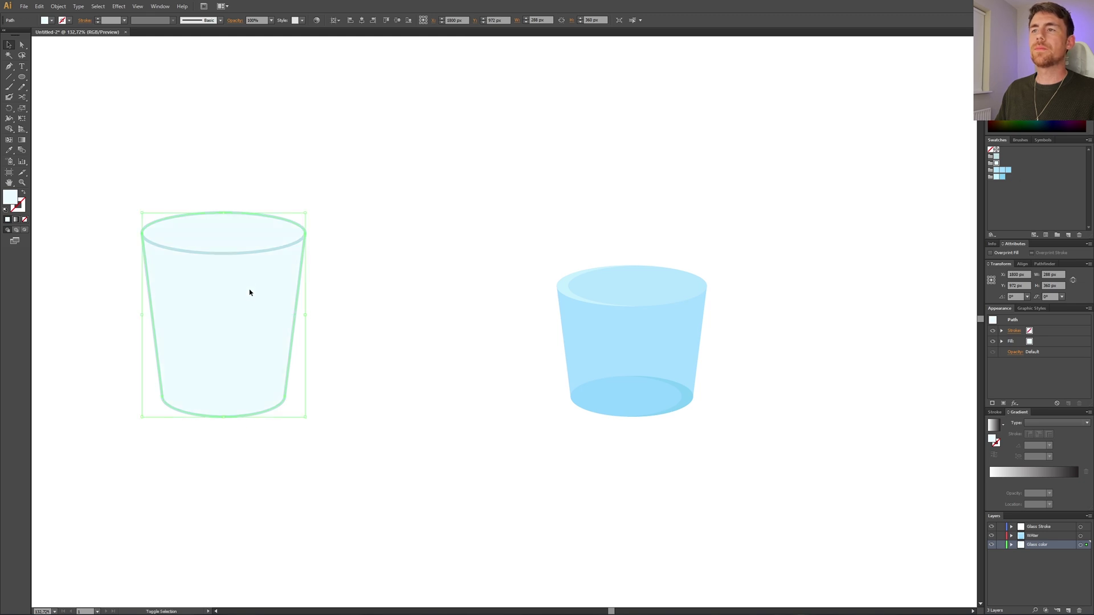
{"action": "left_click", "coordinate": [328, 307]}
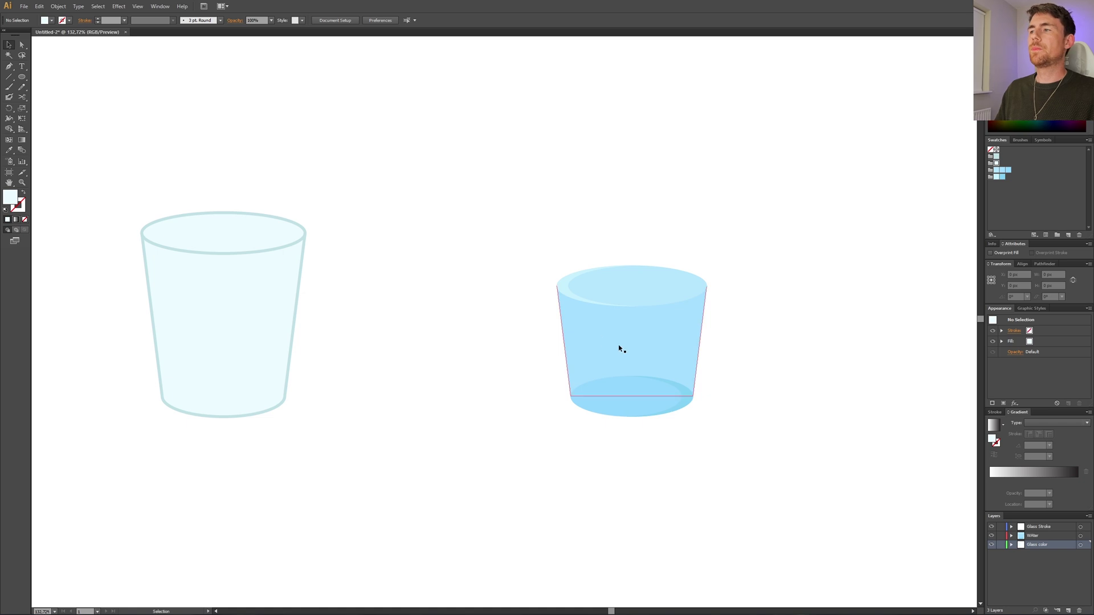
Move the water group horizontally into the glass, centering it on the outline with the bases aligned, and deselect it.
{"action": "left_click", "coordinate": [627, 329]}
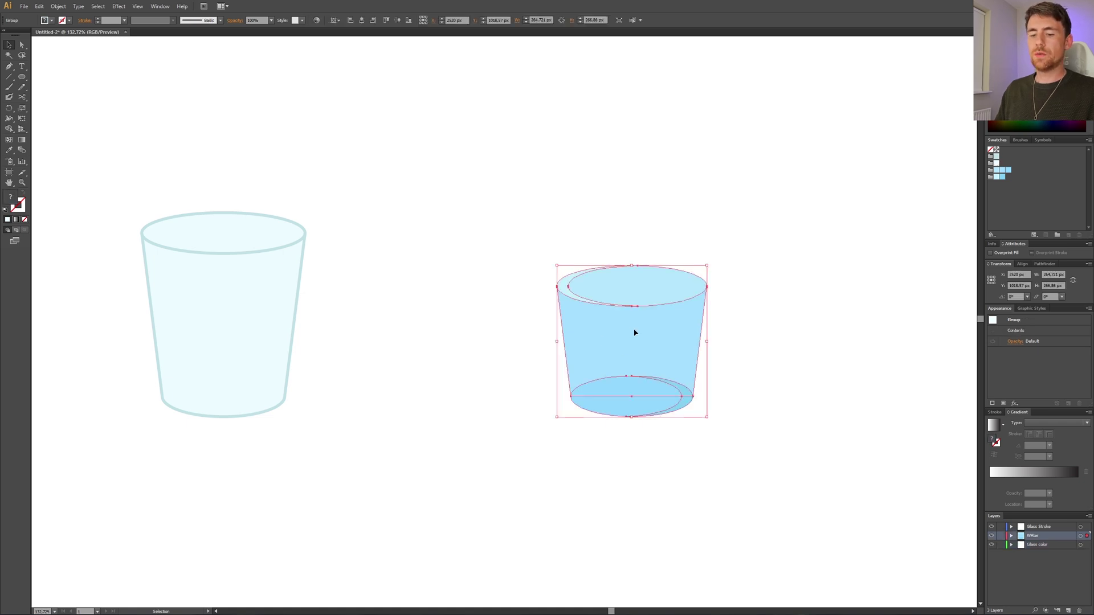
{"action": "left_click_drag", "start_coordinate": [635, 333], "coordinate": [631, 333]}
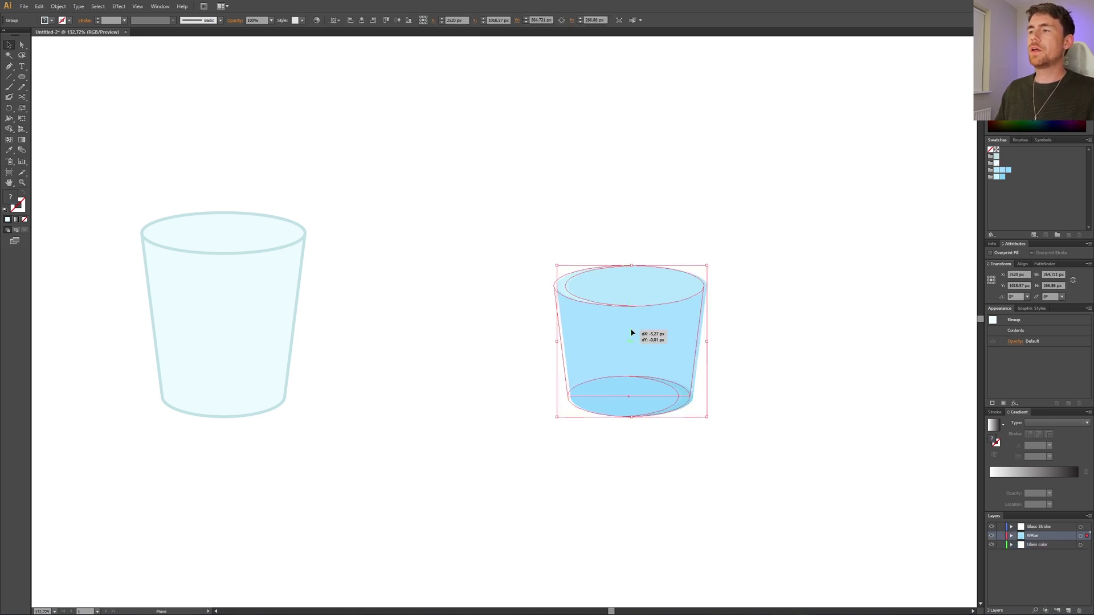
{"action": "key", "text": "shift"}
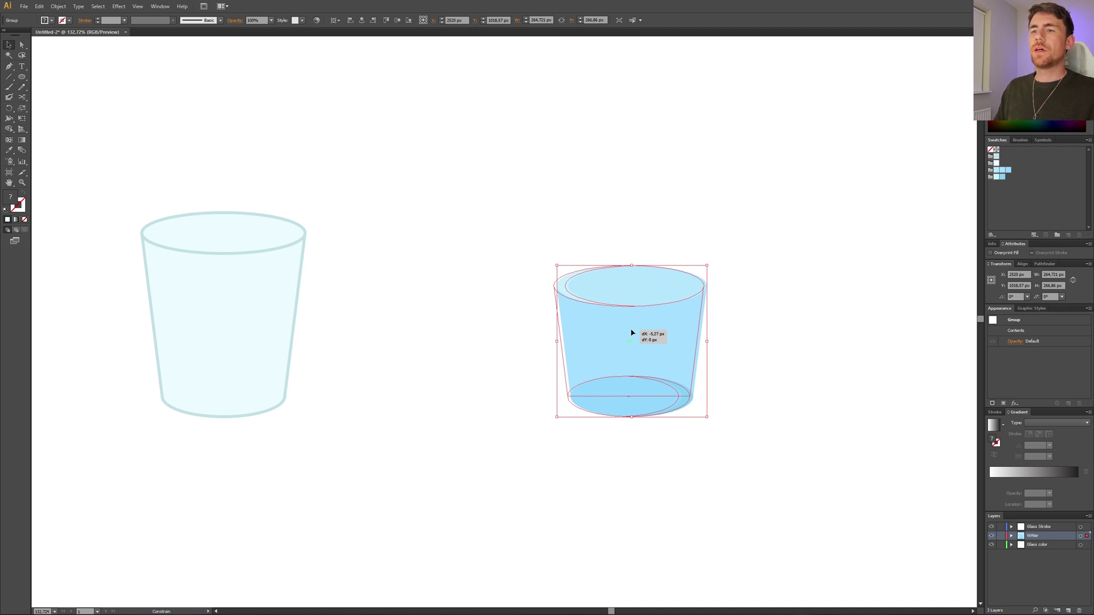
{"action": "left_click_drag", "start_coordinate": [631, 333], "coordinate": [225, 331]}
{"action": "left_click", "coordinate": [366, 328]}
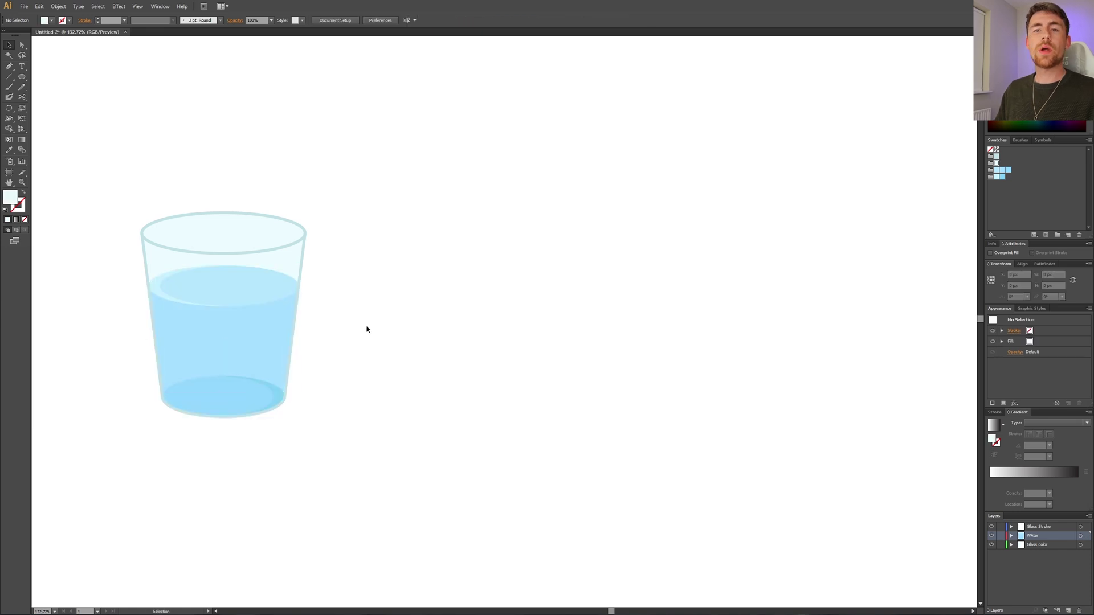